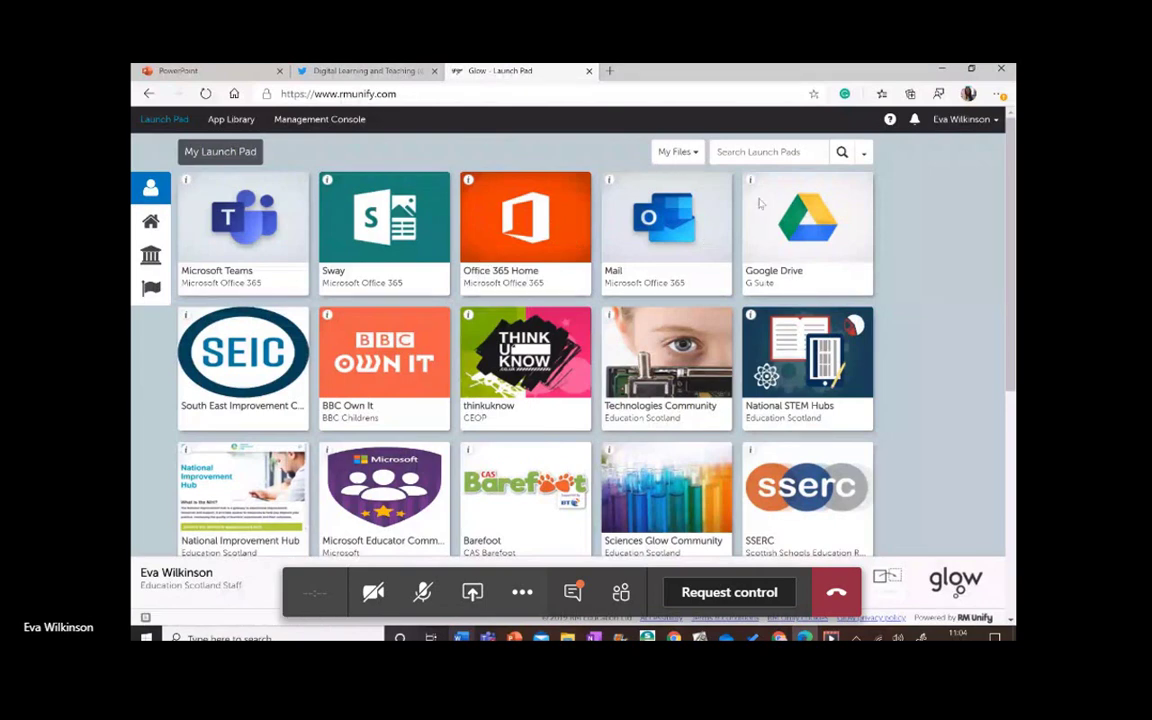
- Open Mail from the Glow Launch Pad and return to the Launch Pad
{"action": "left_click", "coordinate": [665, 215]}
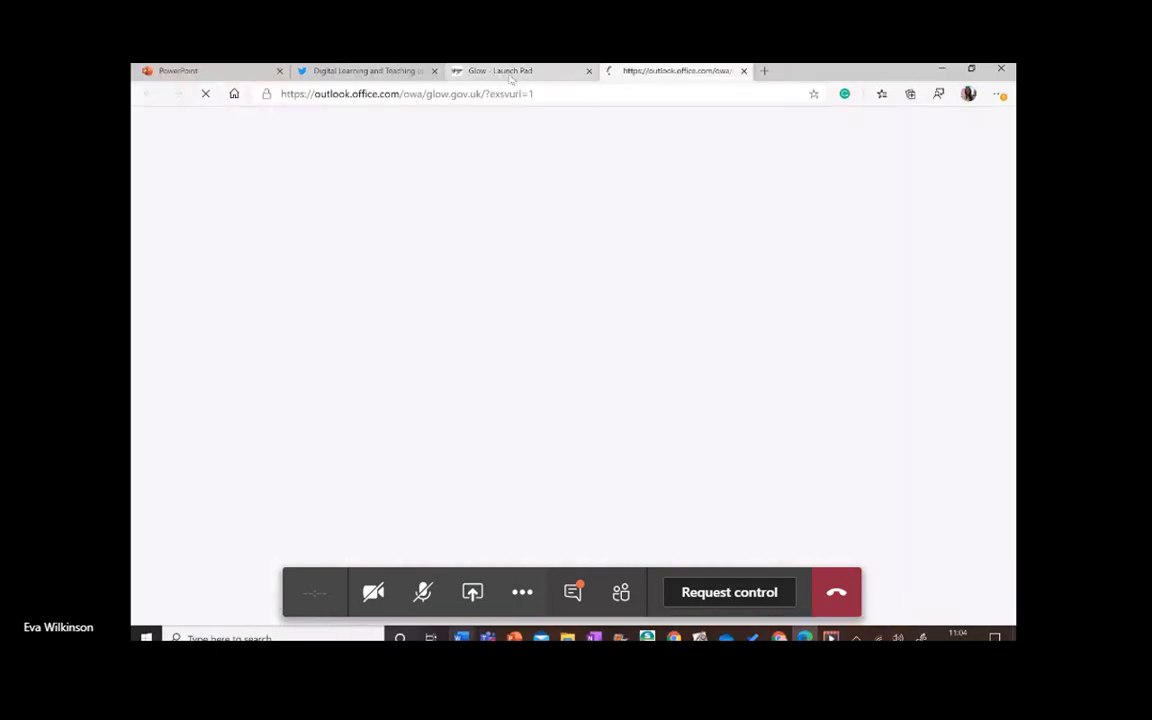
{"action": "left_click", "coordinate": [505, 71]}
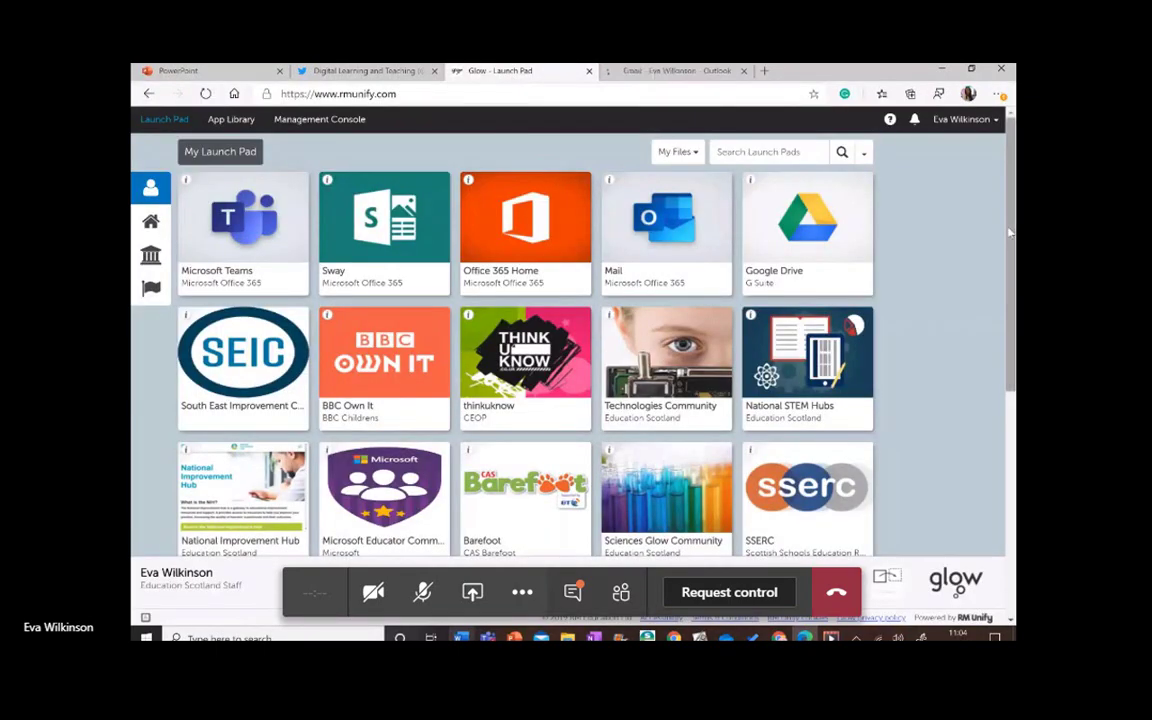
- Choose to add an app from the library to the Launch Pad and search the App Library for "Microsoft office"
{"action": "scroll", "coordinate": [508, 262], "scroll_direction": "down", "scroll_amount": 2}
{"action": "scroll", "coordinate": [525, 340], "scroll_direction": "down", "scroll_amount": 6}
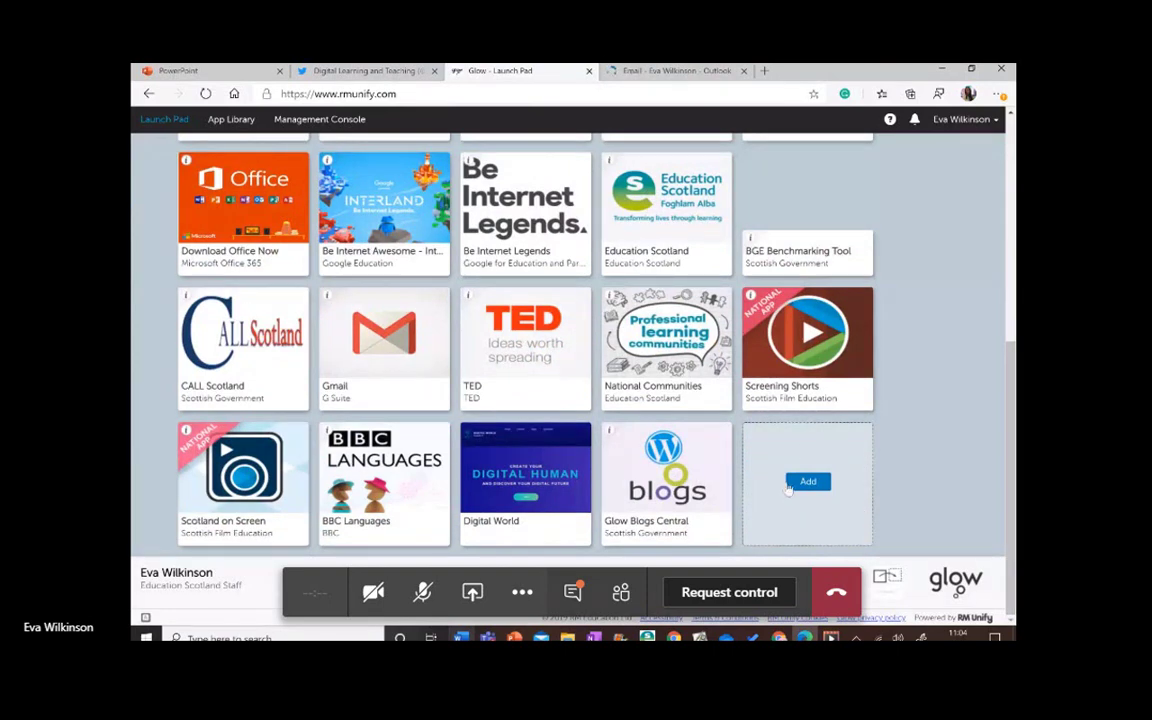
{"action": "left_click", "coordinate": [809, 484]}
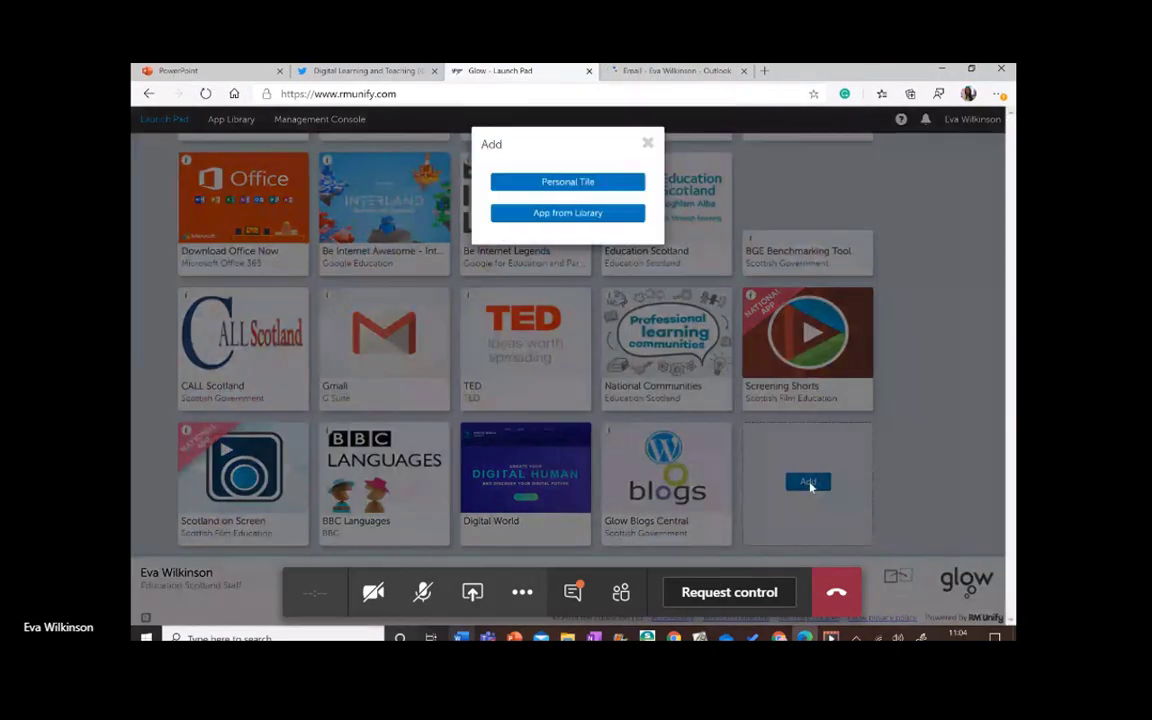
{"action": "left_click", "coordinate": [558, 214]}
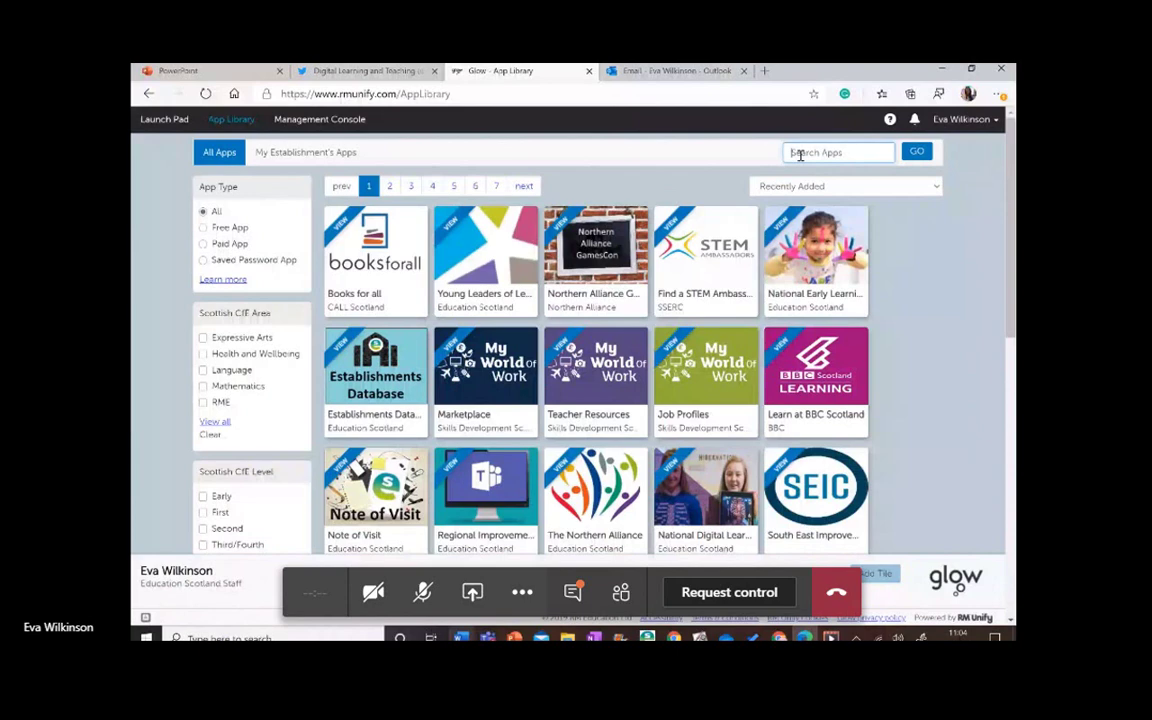
{"action": "type", "text": "Microsoft office"}
{"action": "left_click", "coordinate": [920, 156]}
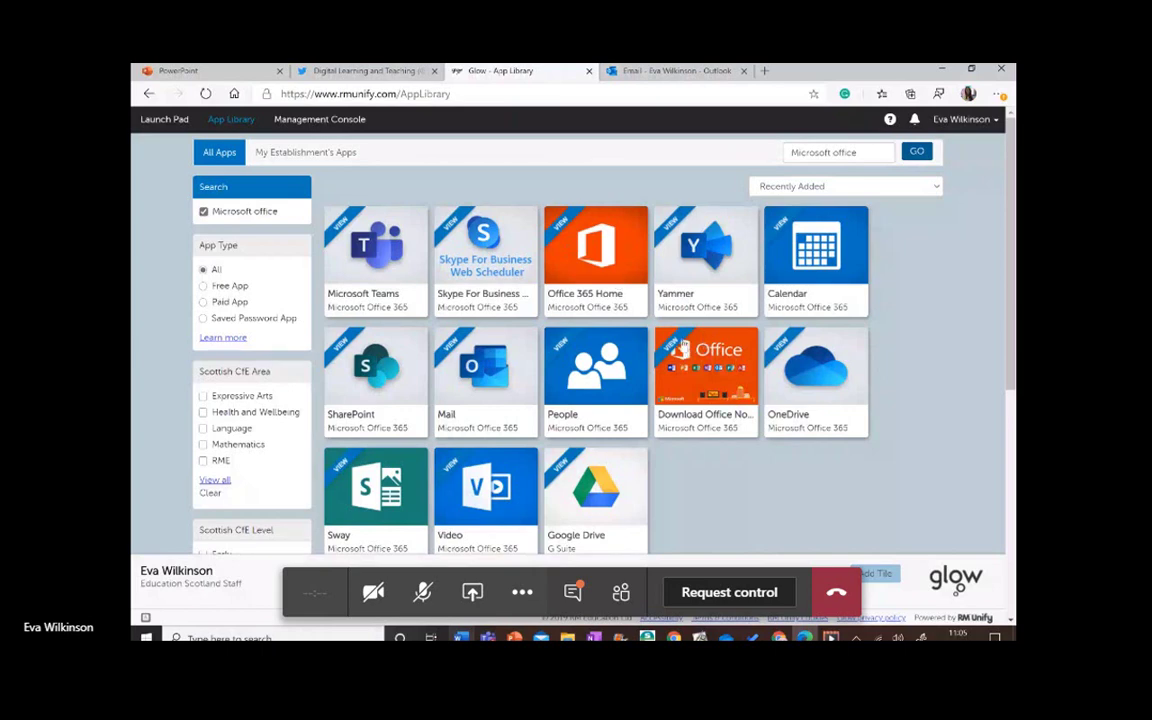
- View the details of the Office 365 Home app, close them and return to the Launch Pad
{"action": "left_click", "coordinate": [604, 308]}
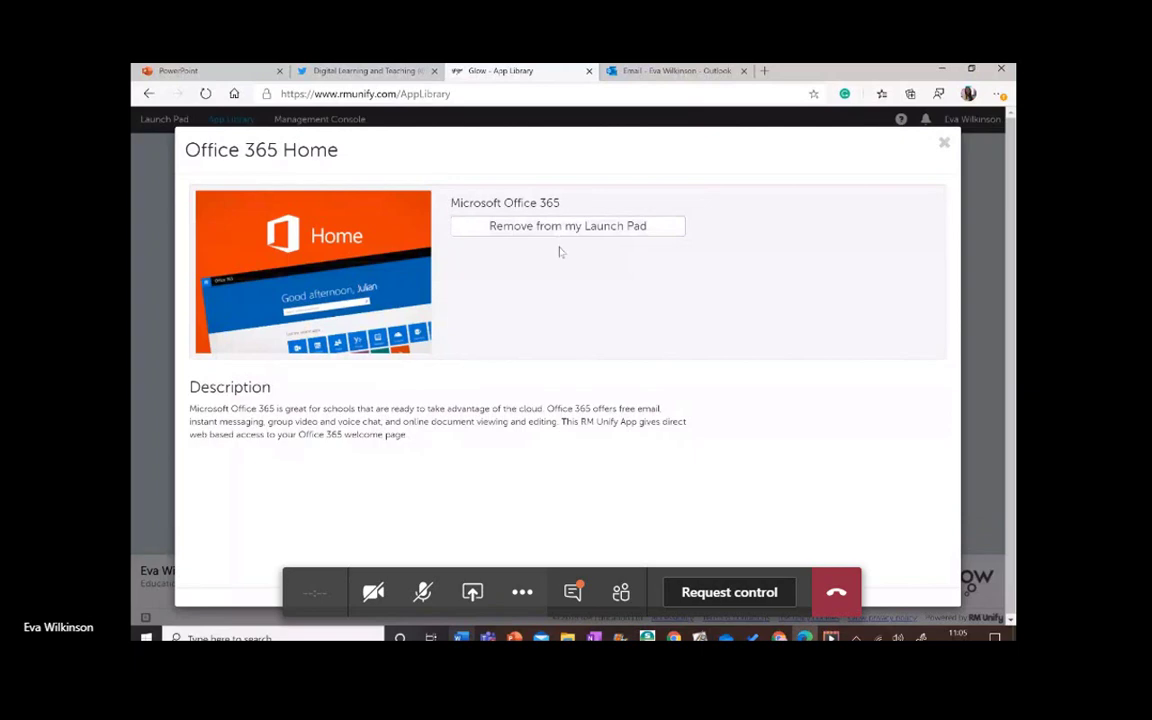
{"action": "left_click", "coordinate": [944, 145]}
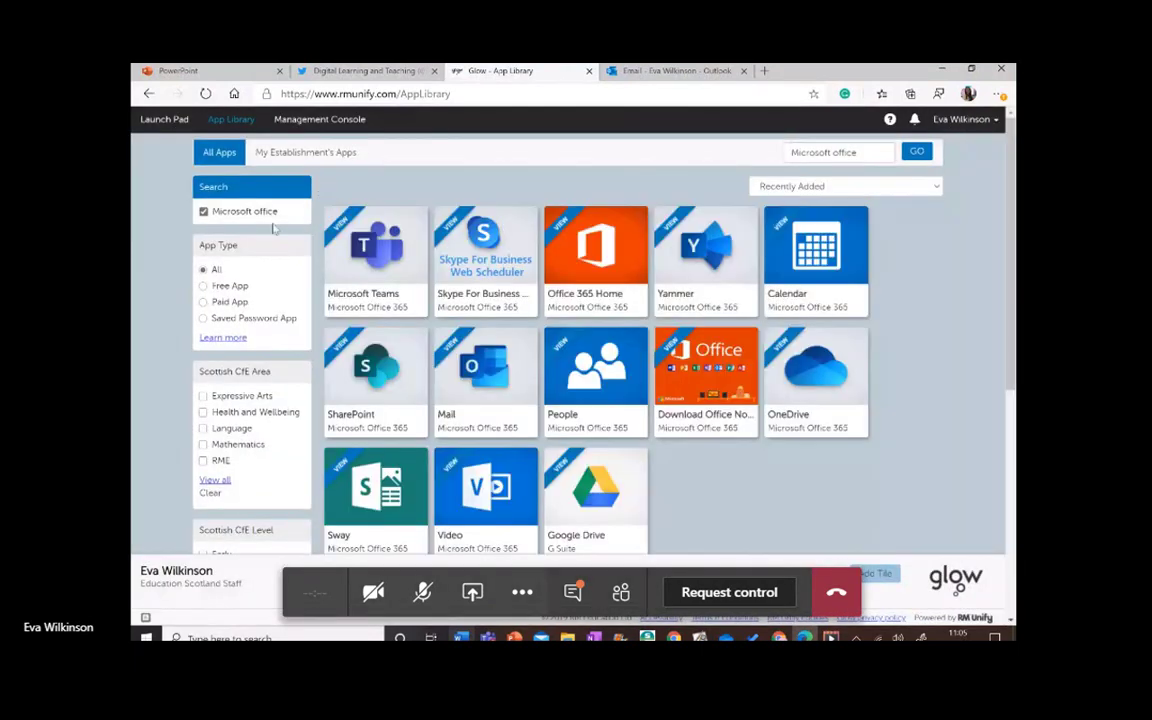
{"action": "left_click", "coordinate": [180, 119]}
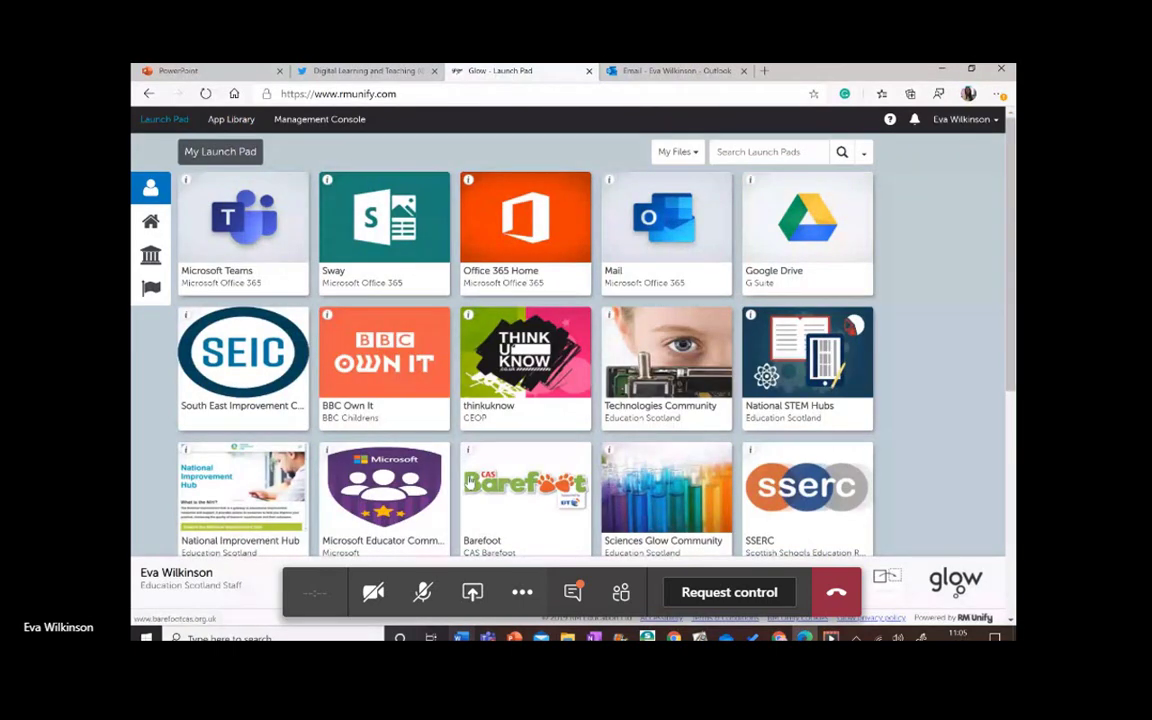
- Open PowerPoint online through Office 365 Home and create a new blank presentation
{"action": "left_click", "coordinate": [520, 236]}
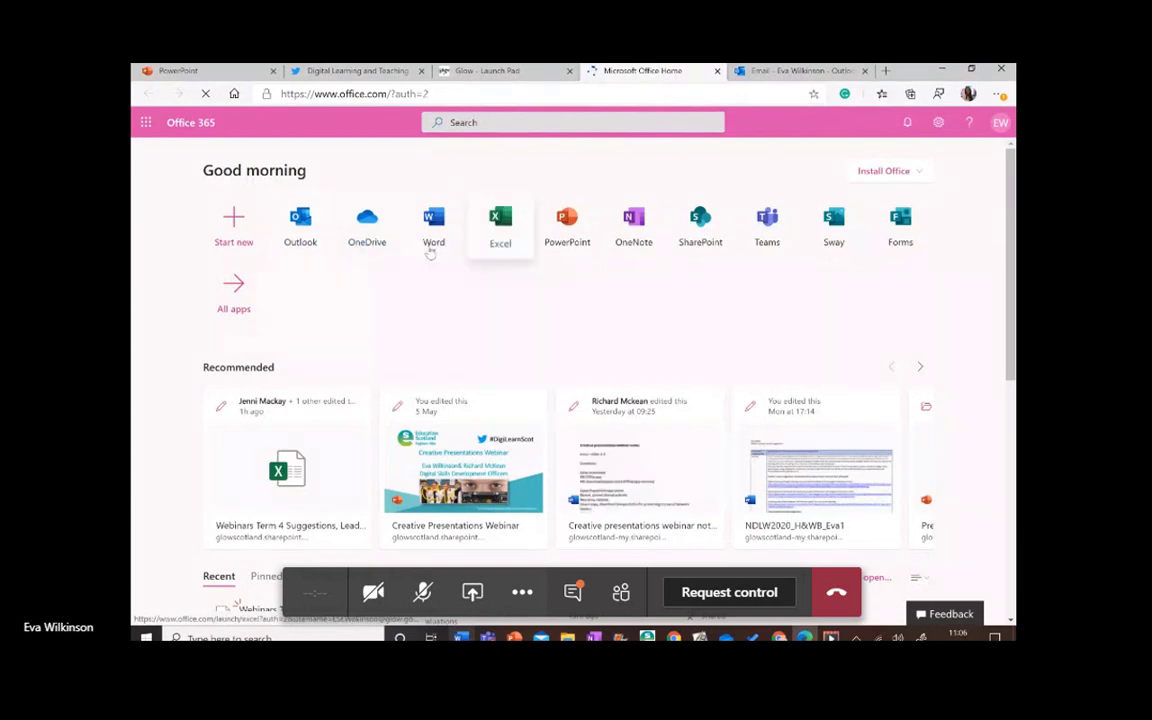
{"action": "left_click", "coordinate": [571, 232]}
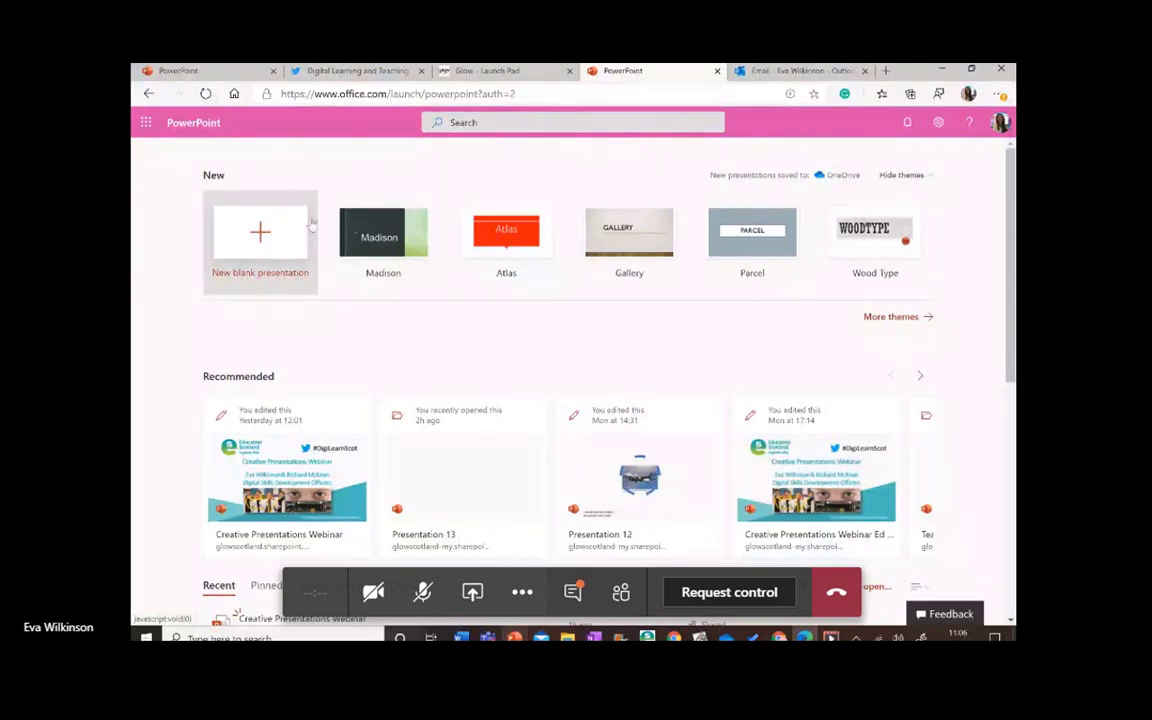
{"action": "left_click", "coordinate": [256, 246]}
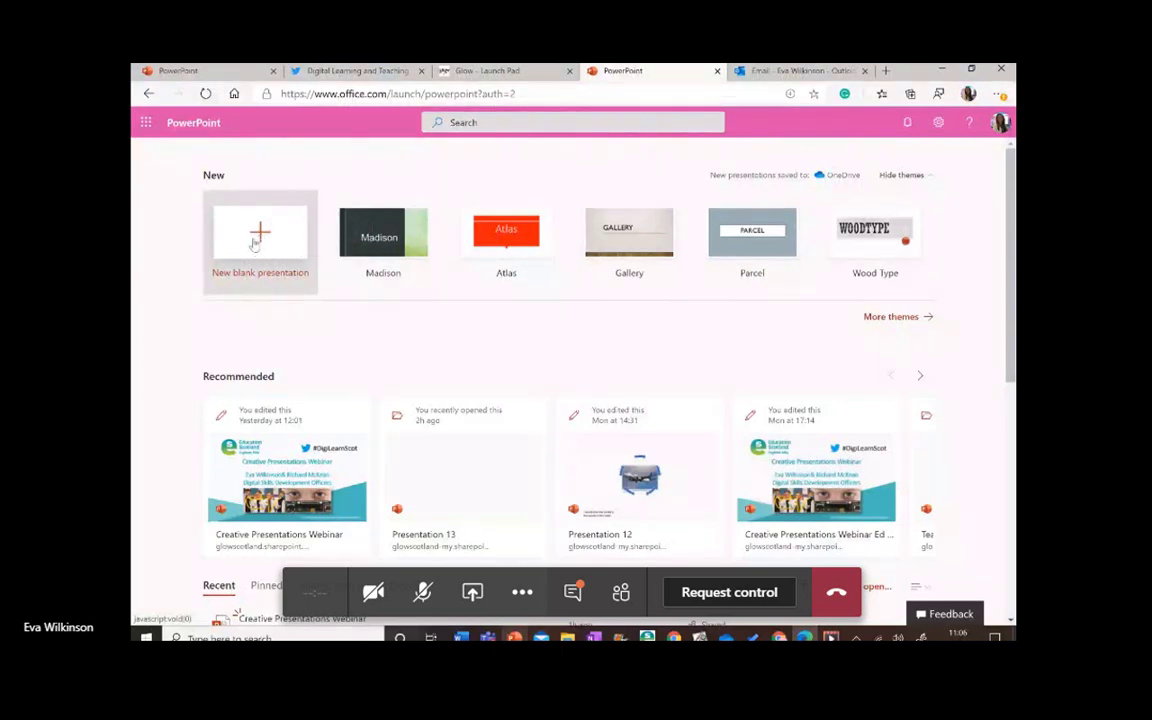
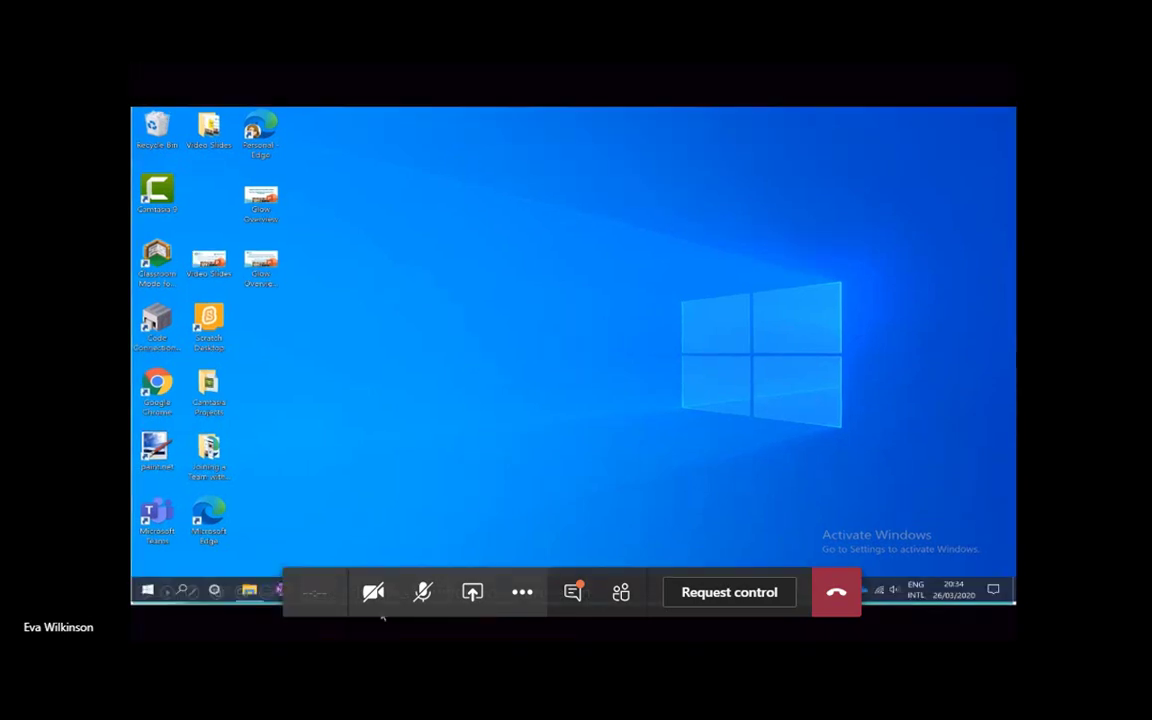
- Exit the desktop slide show and start rehearsing the apple slide of Presentation1 online with Rehearse with Coach
{"action": "key", "text": "Escape"}
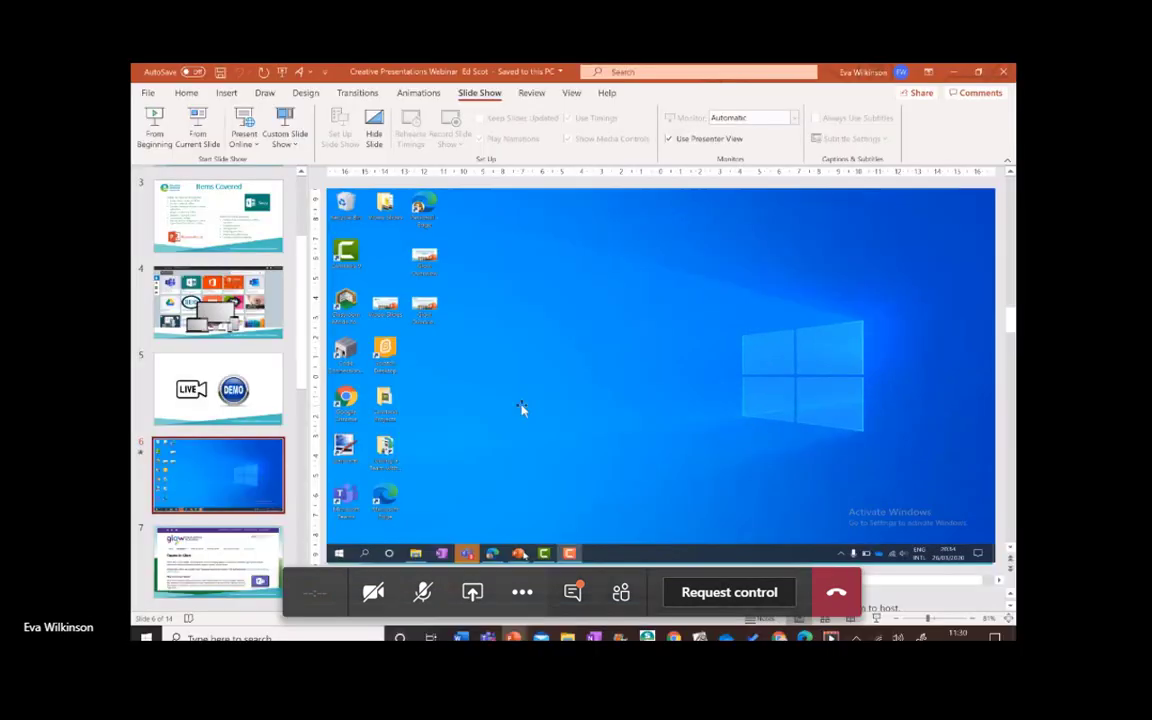
{"action": "left_click", "coordinate": [953, 71]}
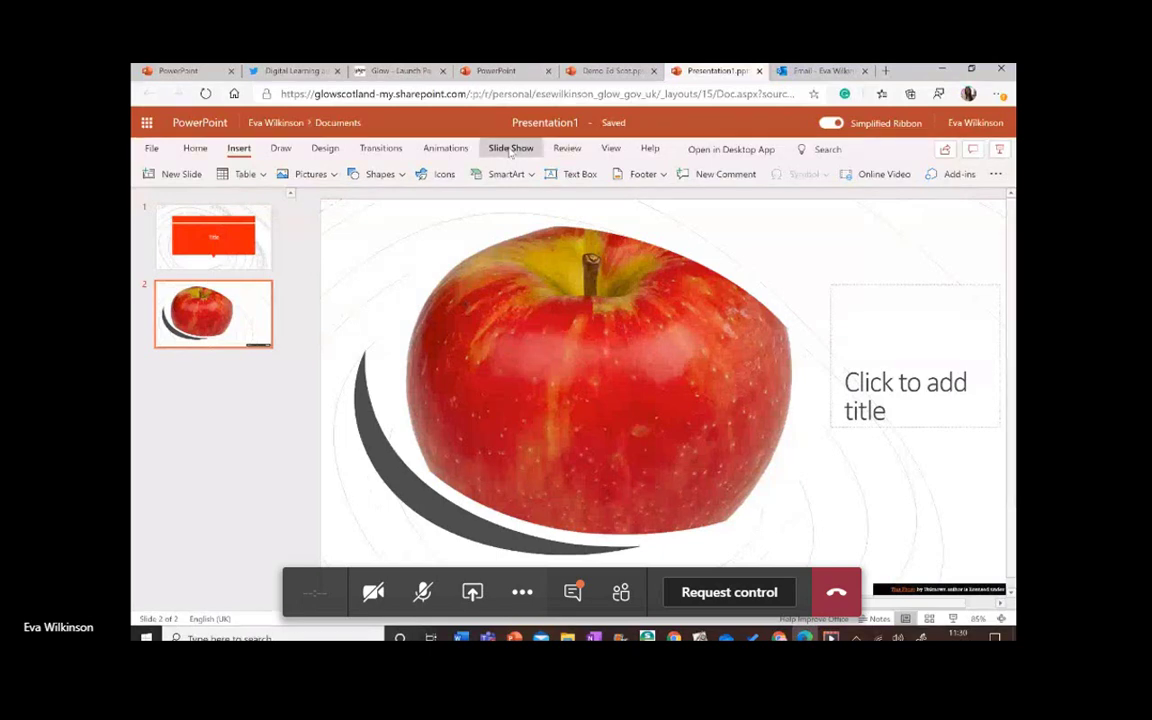
{"action": "left_click", "coordinate": [510, 149]}
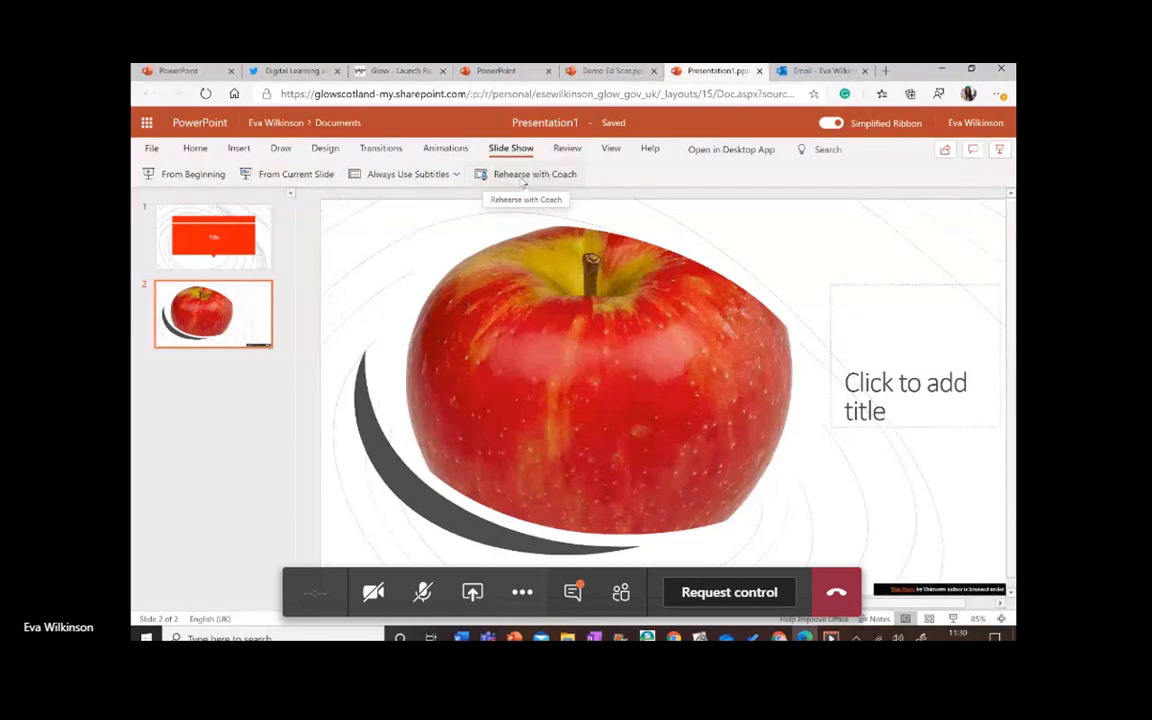
{"action": "left_click", "coordinate": [523, 179]}
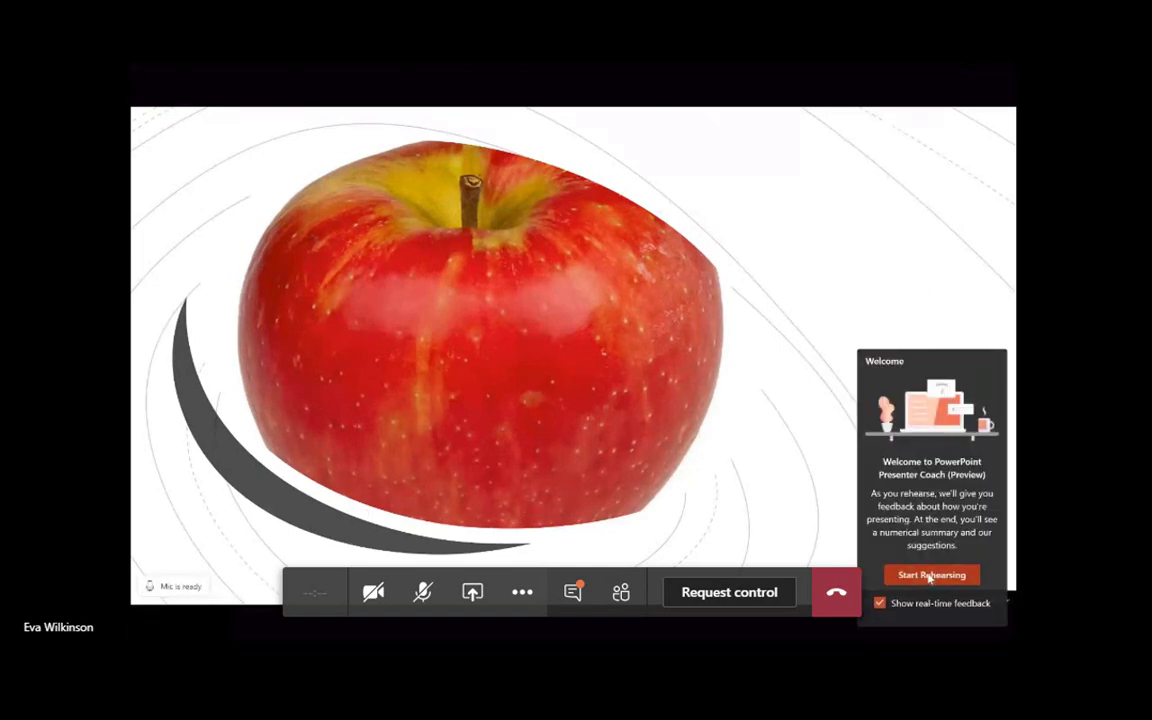
{"action": "left_click", "coordinate": [930, 576]}
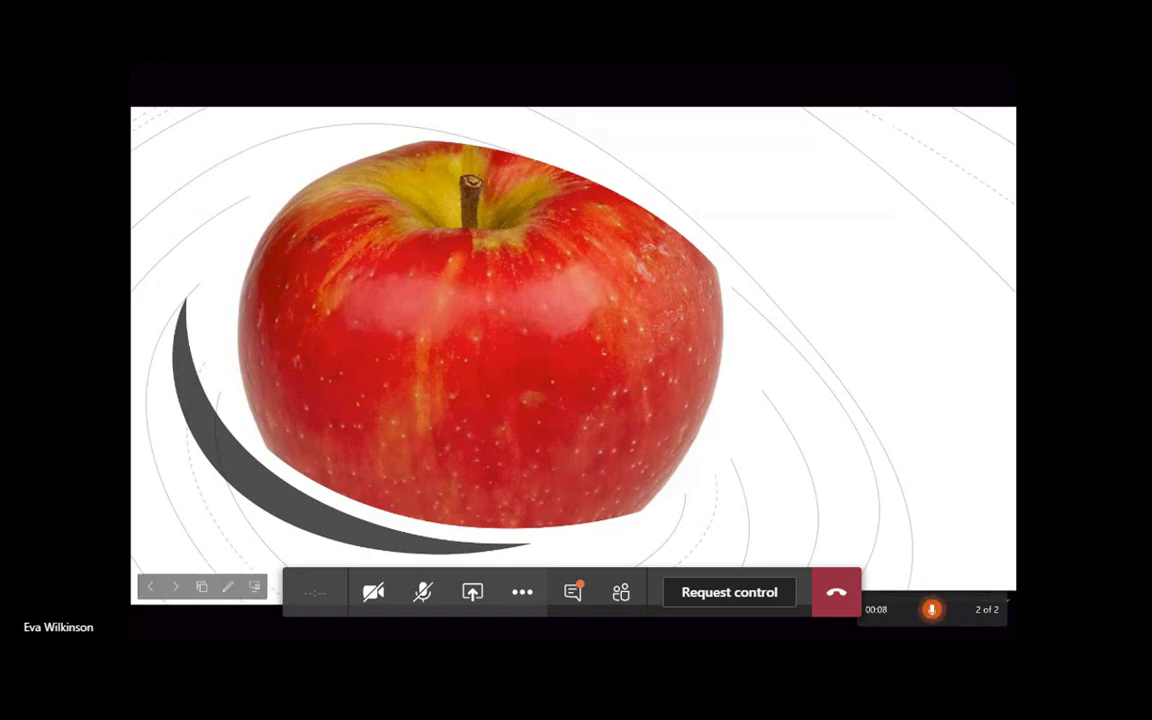
- Pause and end the coached rehearsal, review the rehearsal report and close it
{"action": "left_click", "coordinate": [933, 610]}
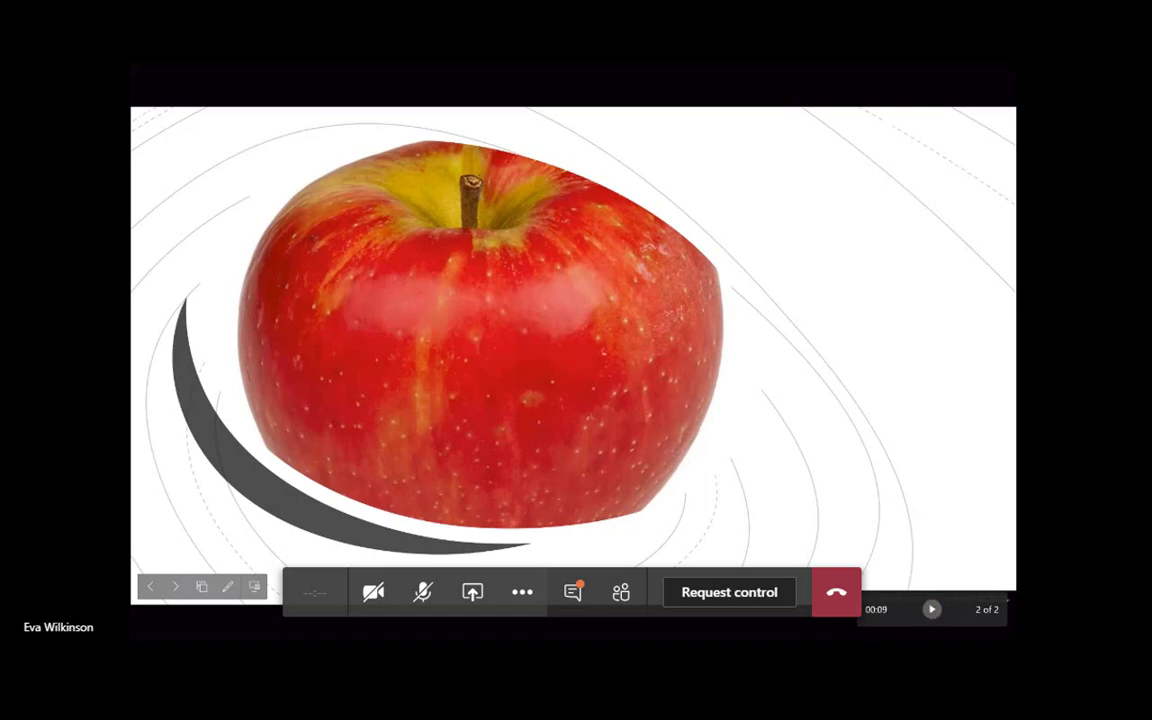
{"action": "left_click", "coordinate": [257, 589]}
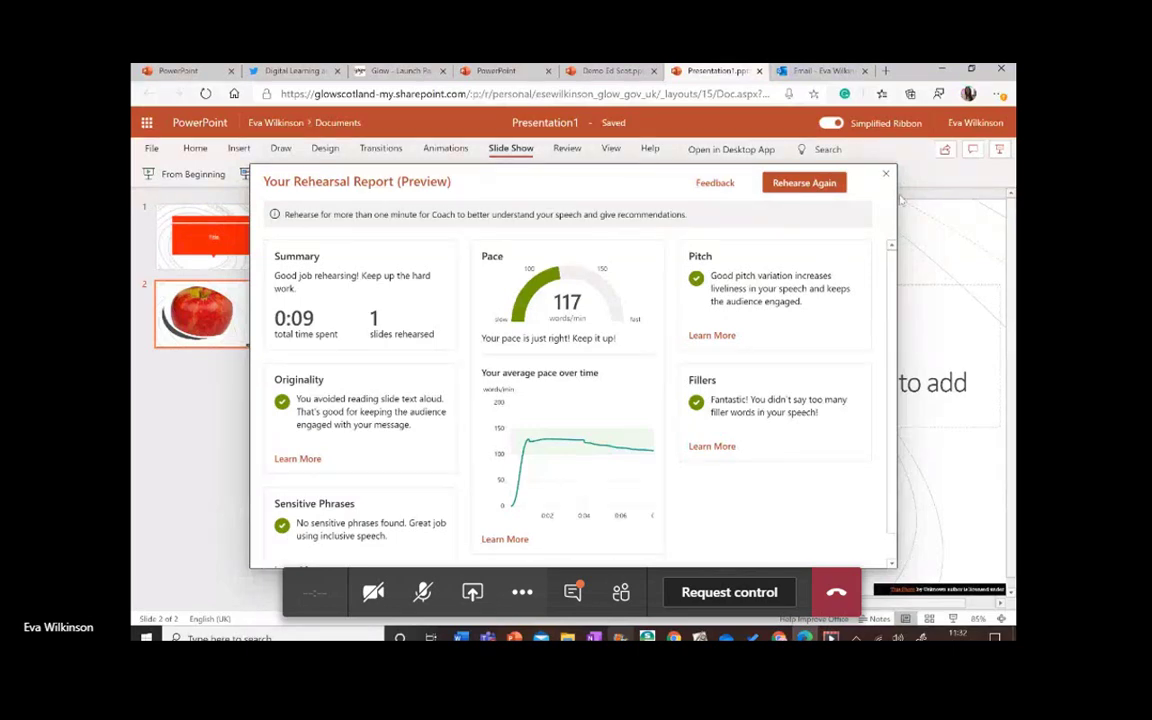
{"action": "left_click", "coordinate": [885, 175]}
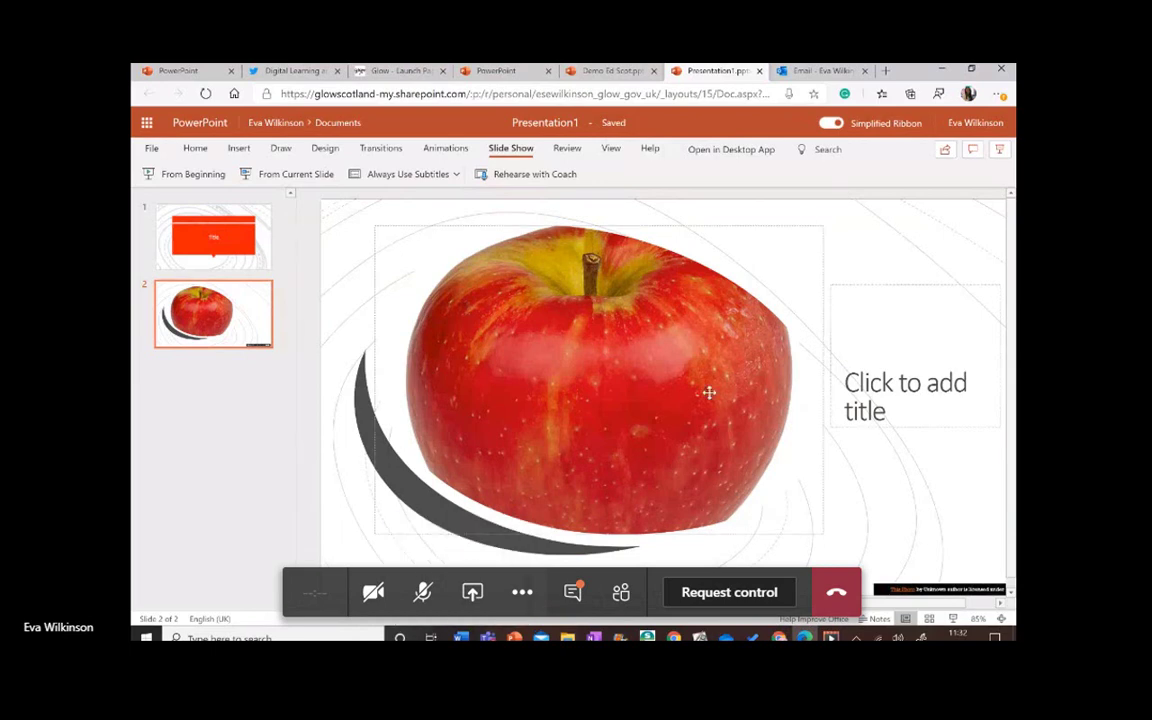
- Switch to the Microsoft Teams call and stop sharing the screen
{"action": "mouse_move", "coordinate": [486, 637]}
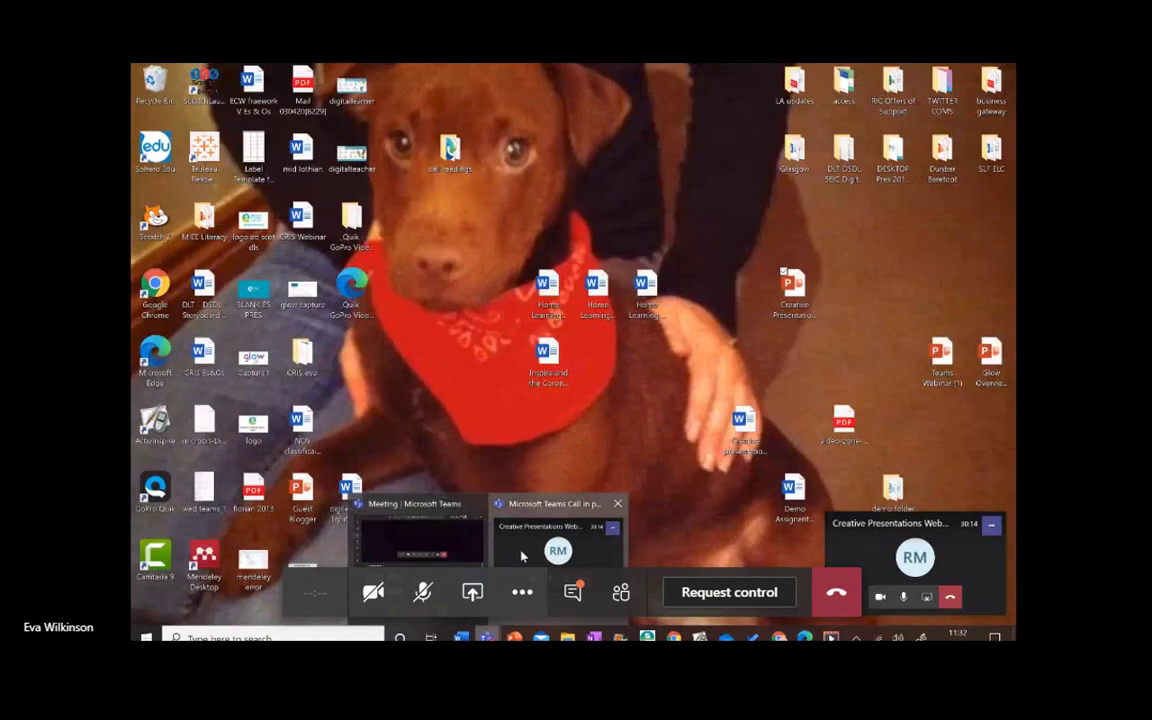
{"action": "left_click", "coordinate": [522, 548]}
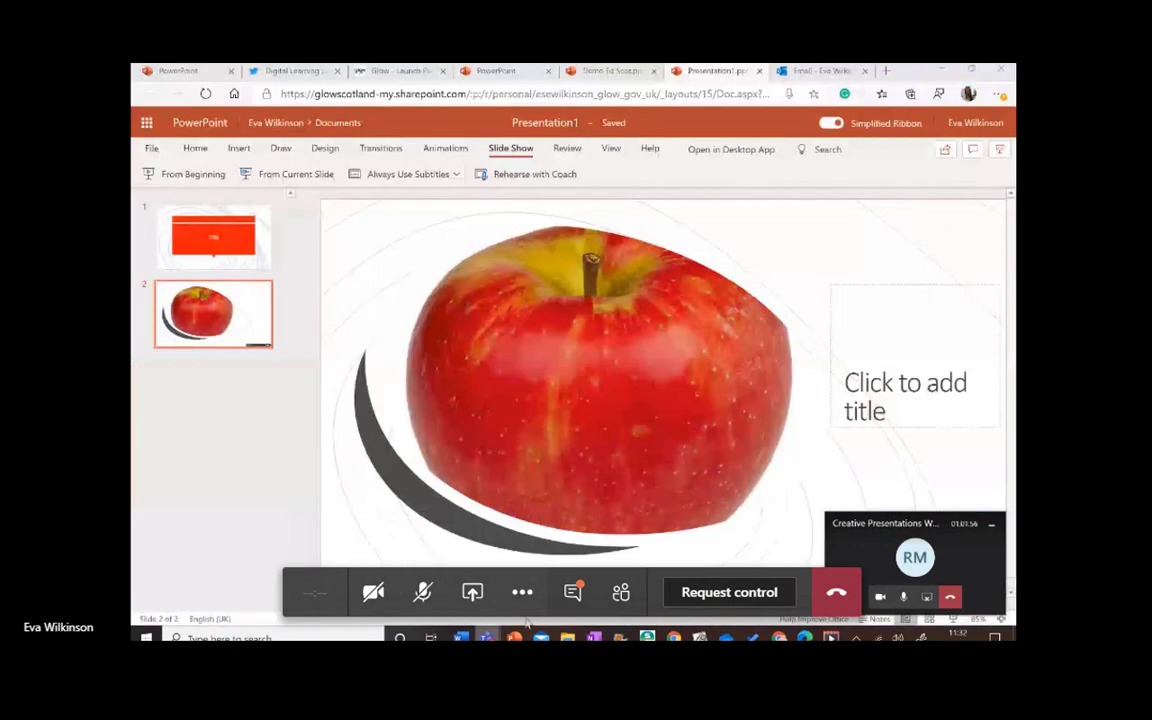
{"action": "left_click", "coordinate": [926, 598]}
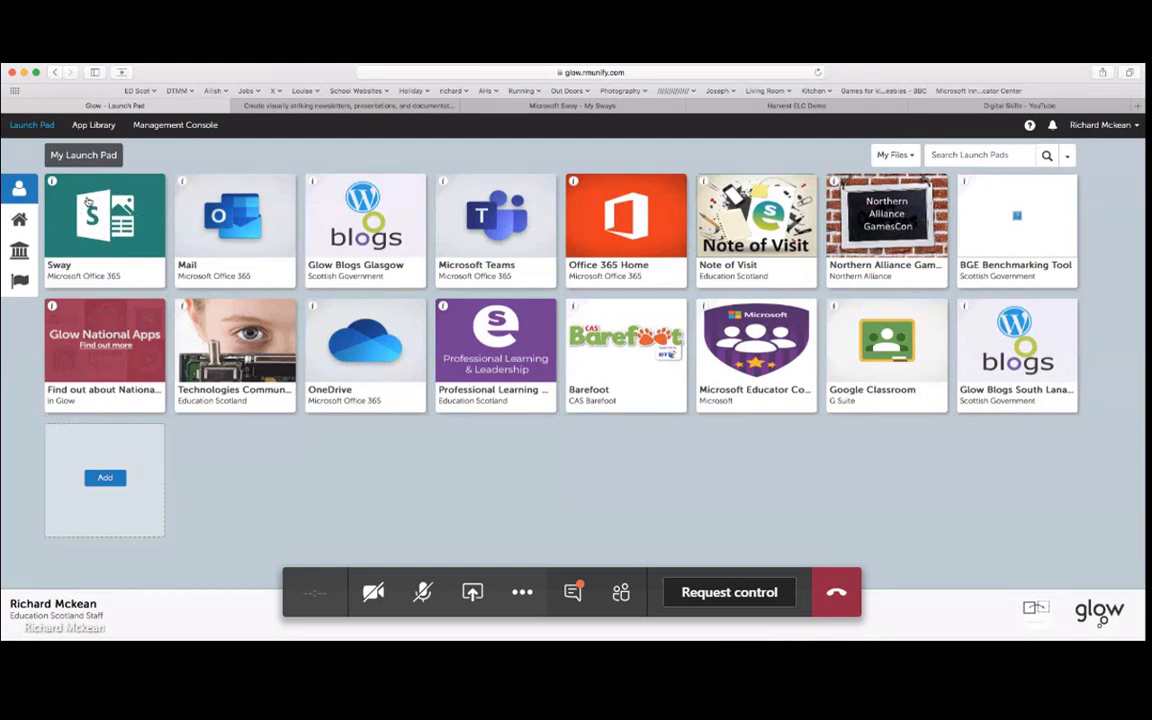
- Search the Glow App Library for "sway", view the Sway app's details and close them
{"action": "left_click", "coordinate": [94, 125]}
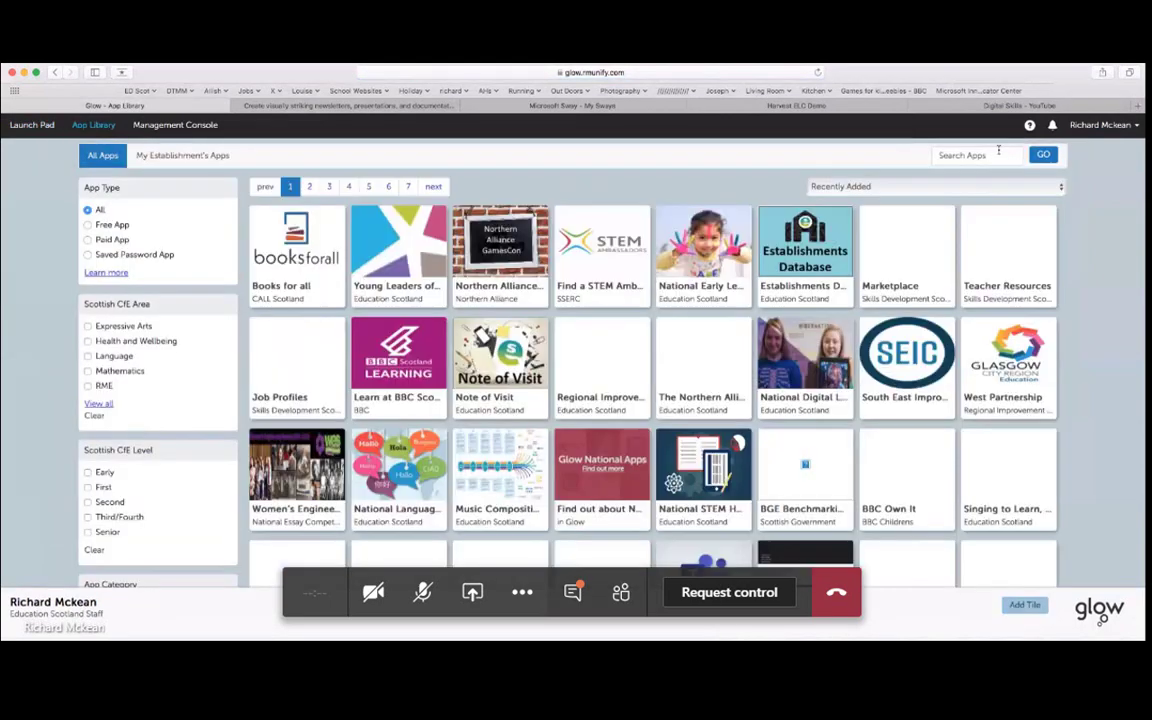
{"action": "left_click", "coordinate": [988, 157]}
{"action": "type", "text": "s"}
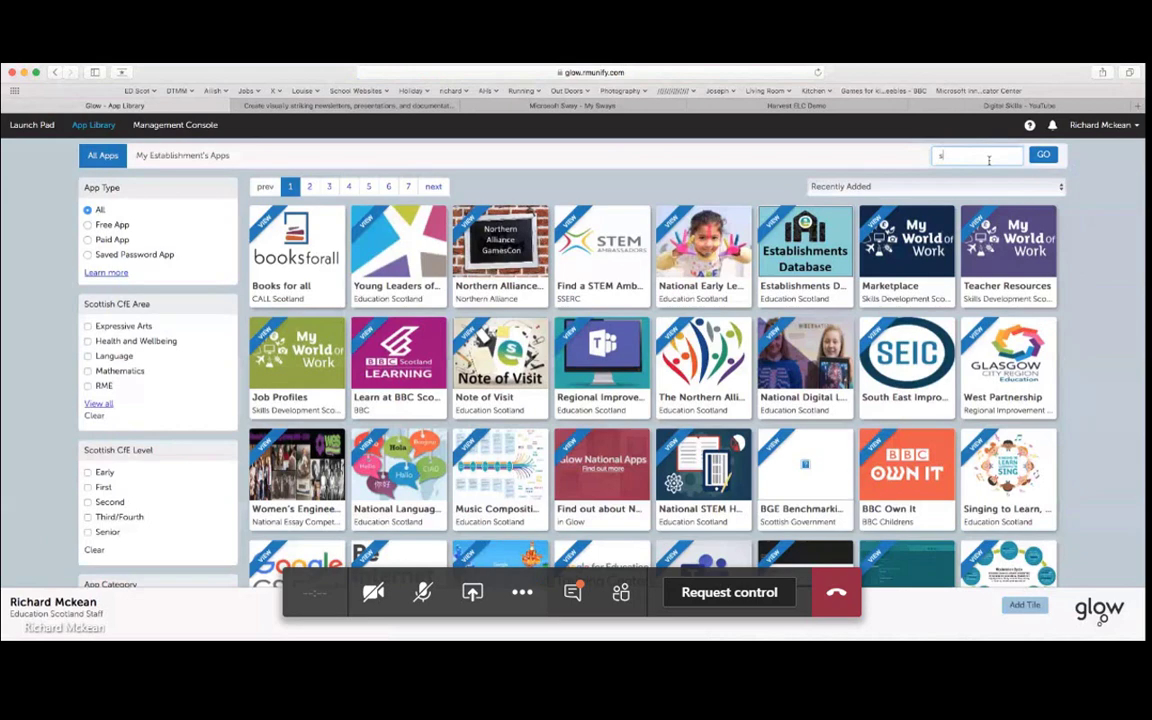
{"action": "type", "text": "way"}
{"action": "key", "text": "Return"}
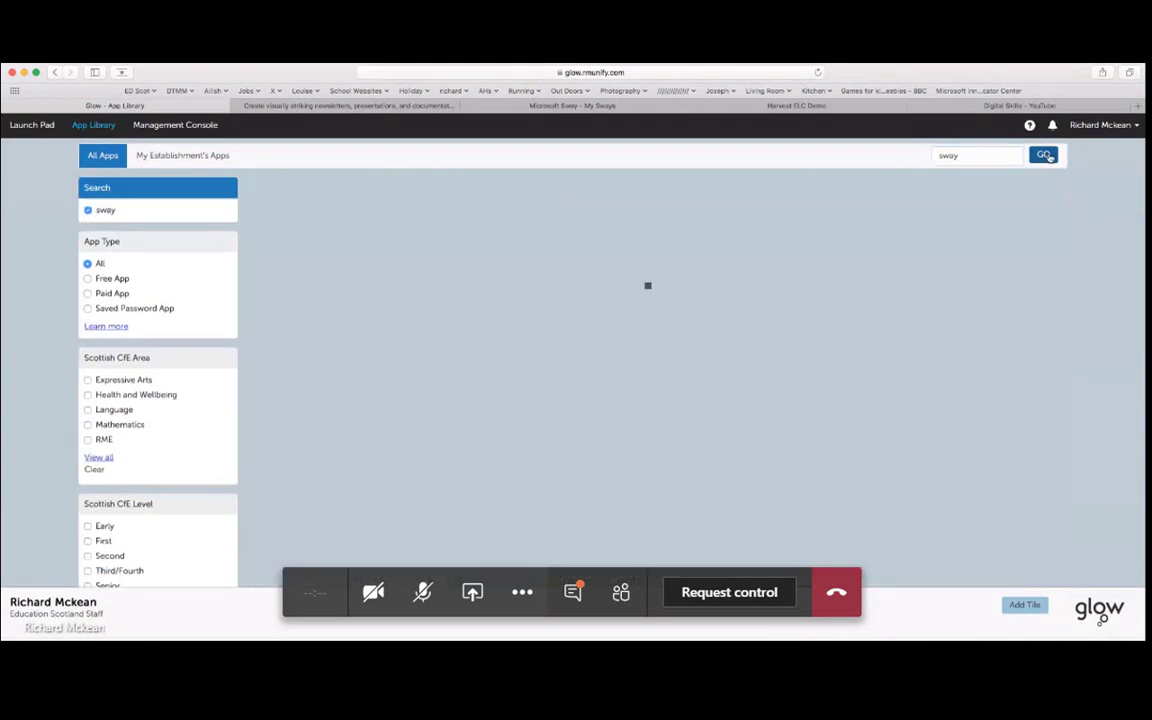
{"action": "left_click", "coordinate": [299, 252]}
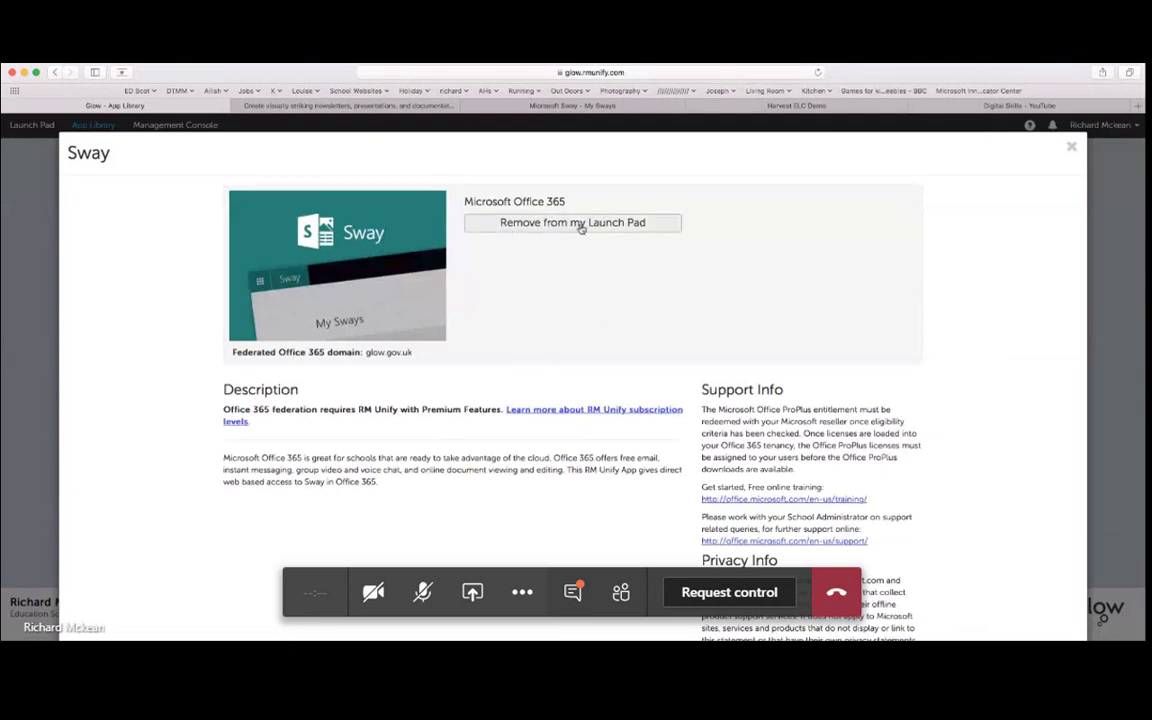
{"action": "left_click", "coordinate": [1071, 147]}
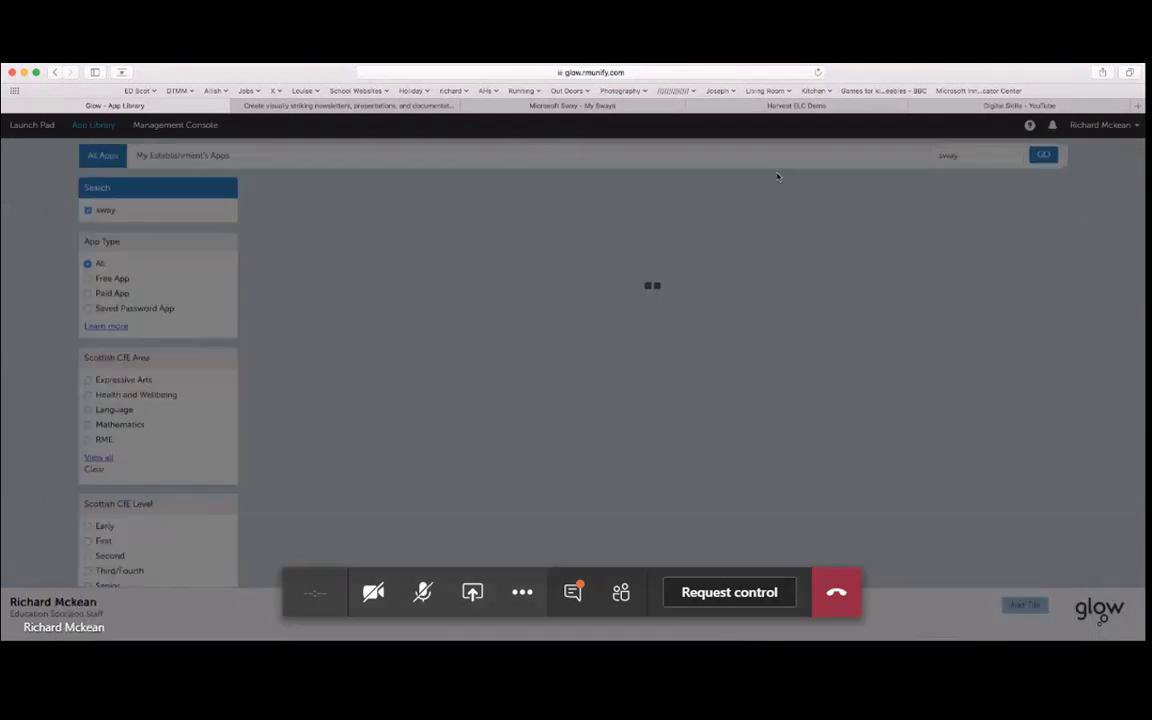
- Switch to the Sway website at sway.office.com and sign in to reach the My Sways page
{"action": "left_click", "coordinate": [301, 108]}
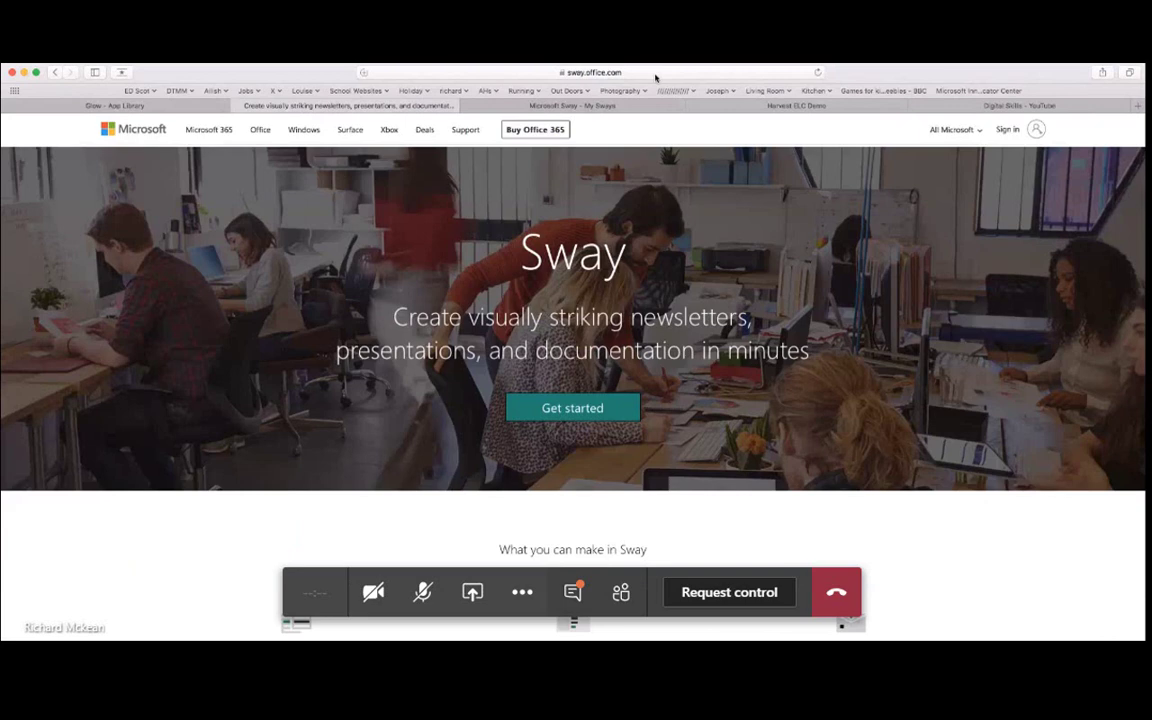
{"action": "left_click", "coordinate": [646, 73]}
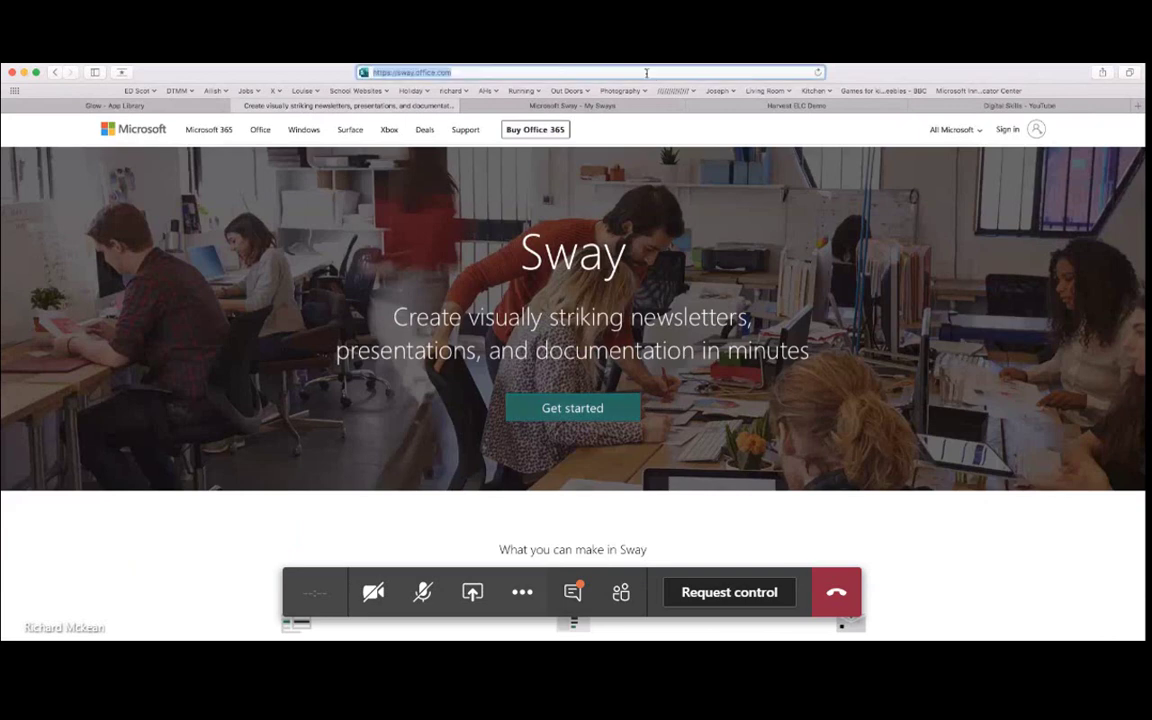
{"action": "left_click", "coordinate": [1008, 129]}
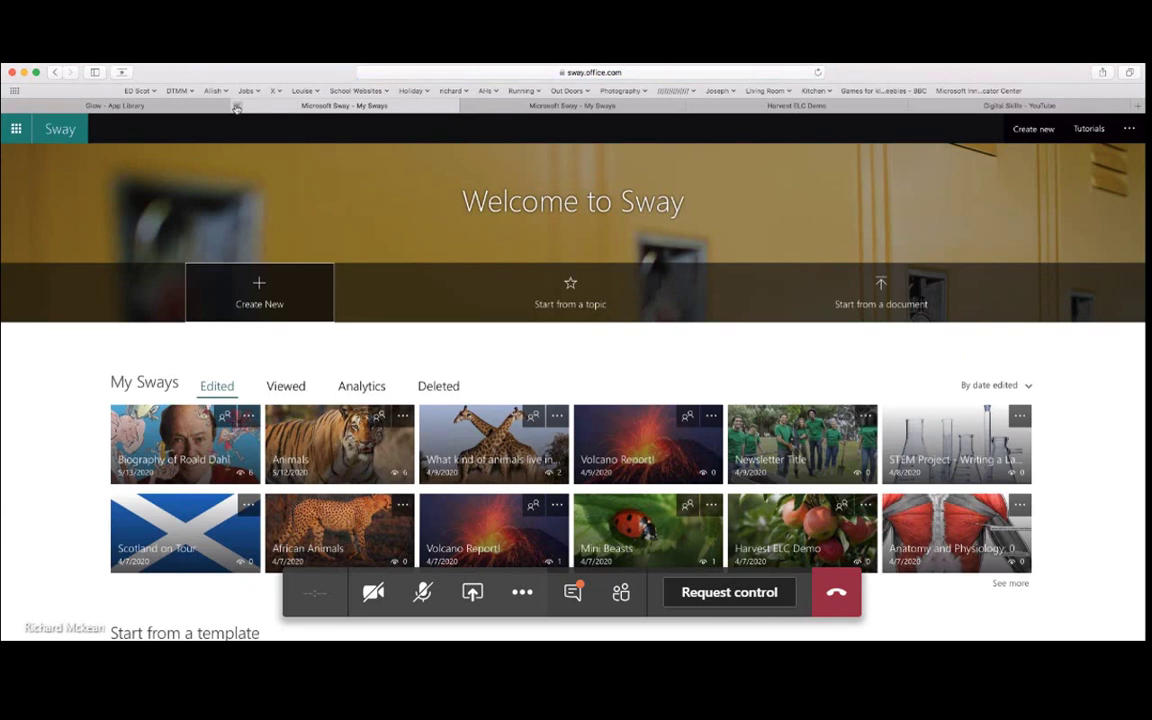
- Revisit the Glow App Library, return to My Sways and open the Harvest ELC Demo sway for editing
{"action": "left_click", "coordinate": [176, 105]}
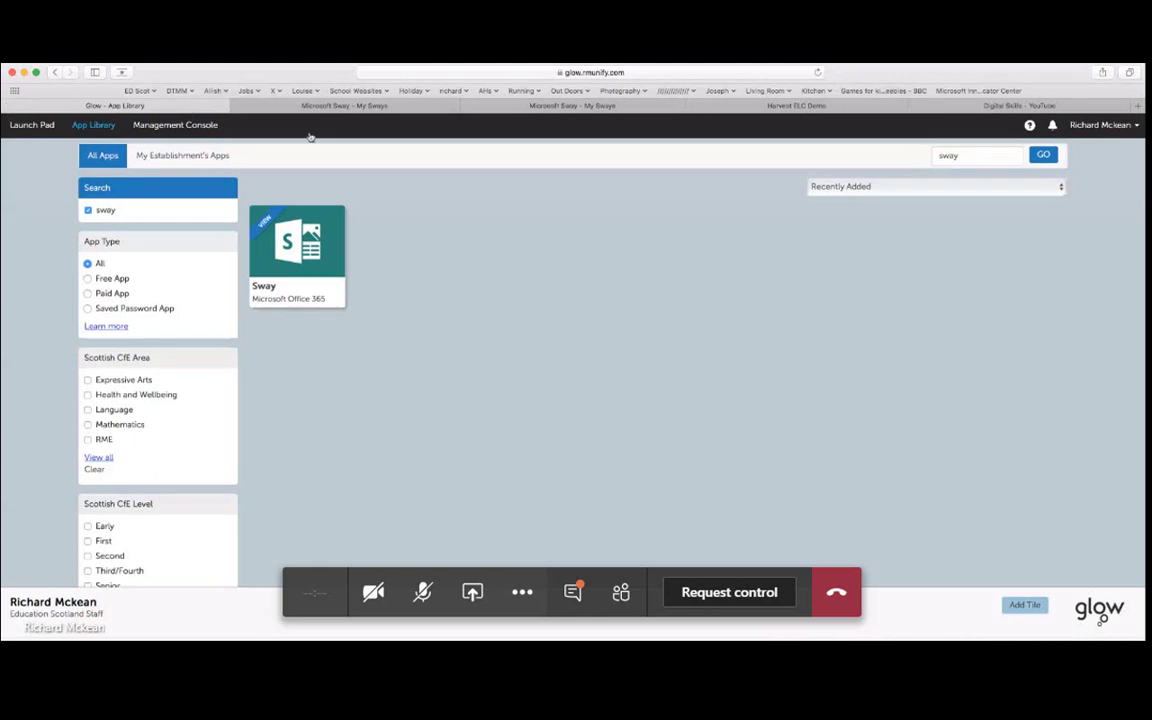
{"action": "left_click", "coordinate": [347, 106]}
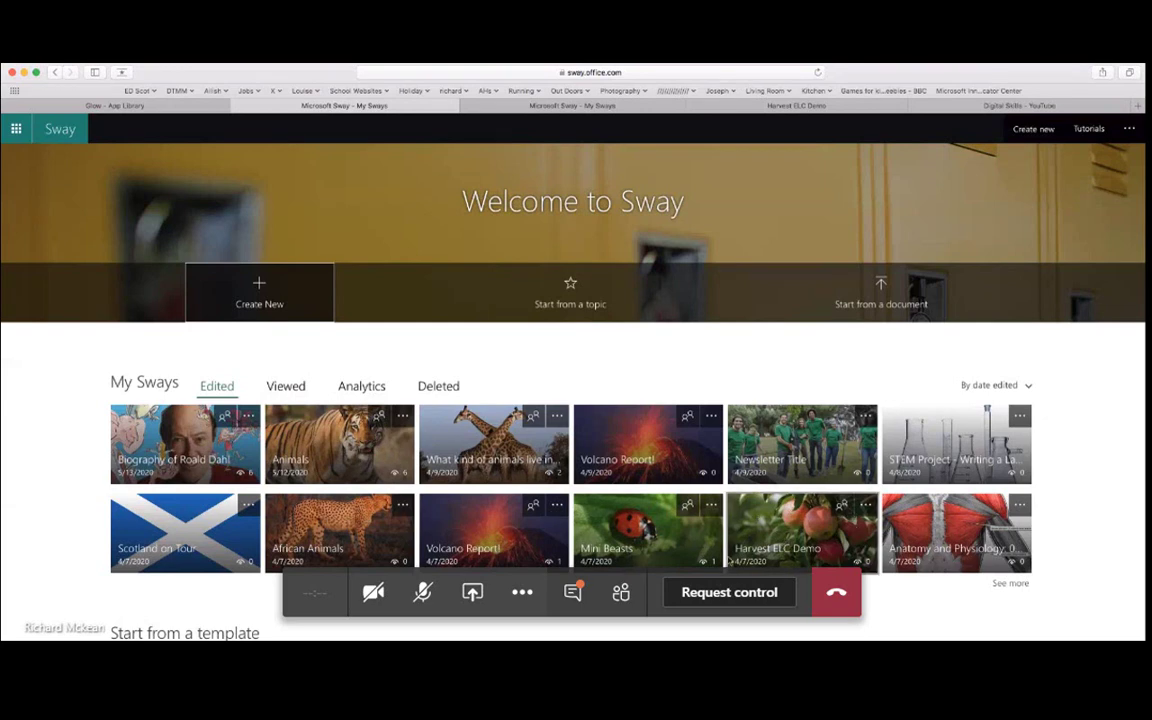
{"action": "left_click", "coordinate": [812, 537]}
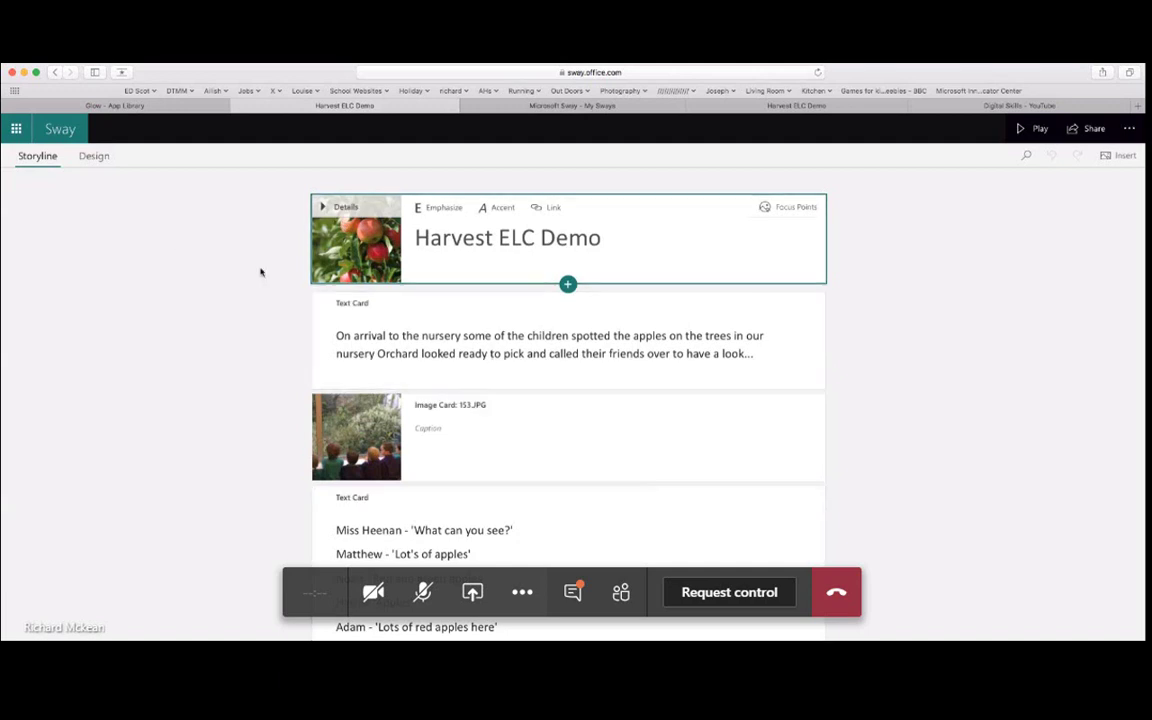
- Examine the text, image and audio cards in the storyline of the Harvest ELC Demo sway
{"action": "scroll", "coordinate": [133, 310], "scroll_direction": "down", "scroll_amount": 2}
{"action": "scroll", "coordinate": [134, 312], "scroll_direction": "up", "scroll_amount": 2}
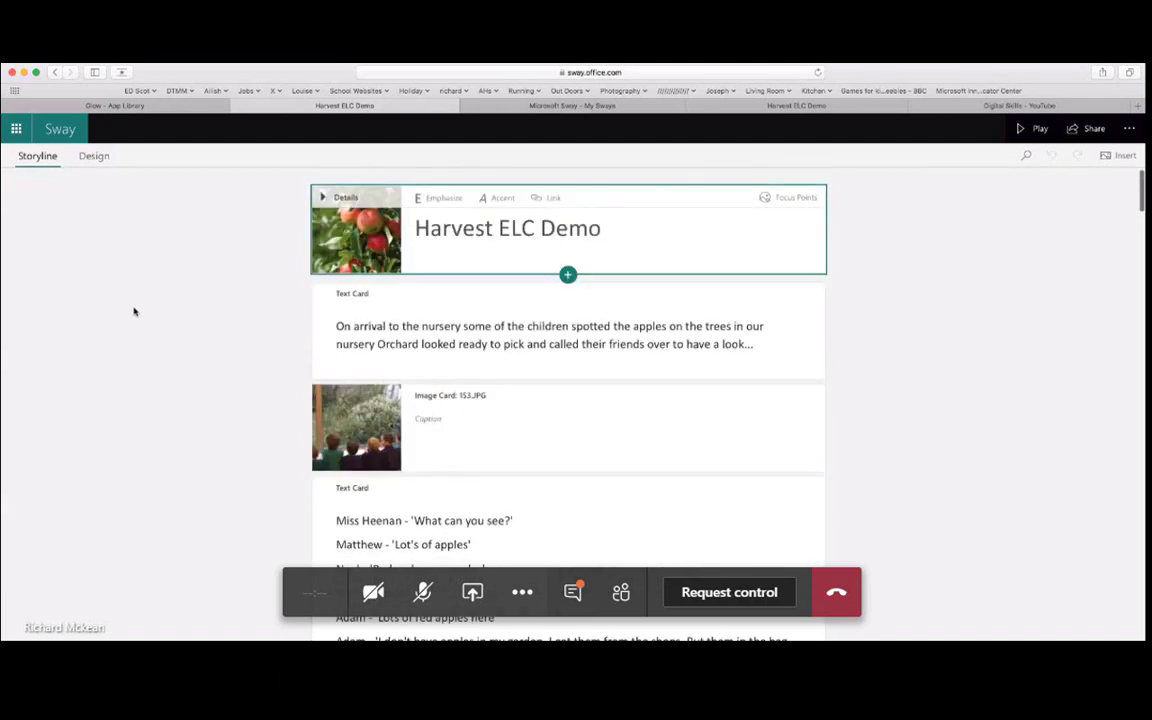
{"action": "scroll", "coordinate": [134, 312], "scroll_direction": "down", "scroll_amount": 10}
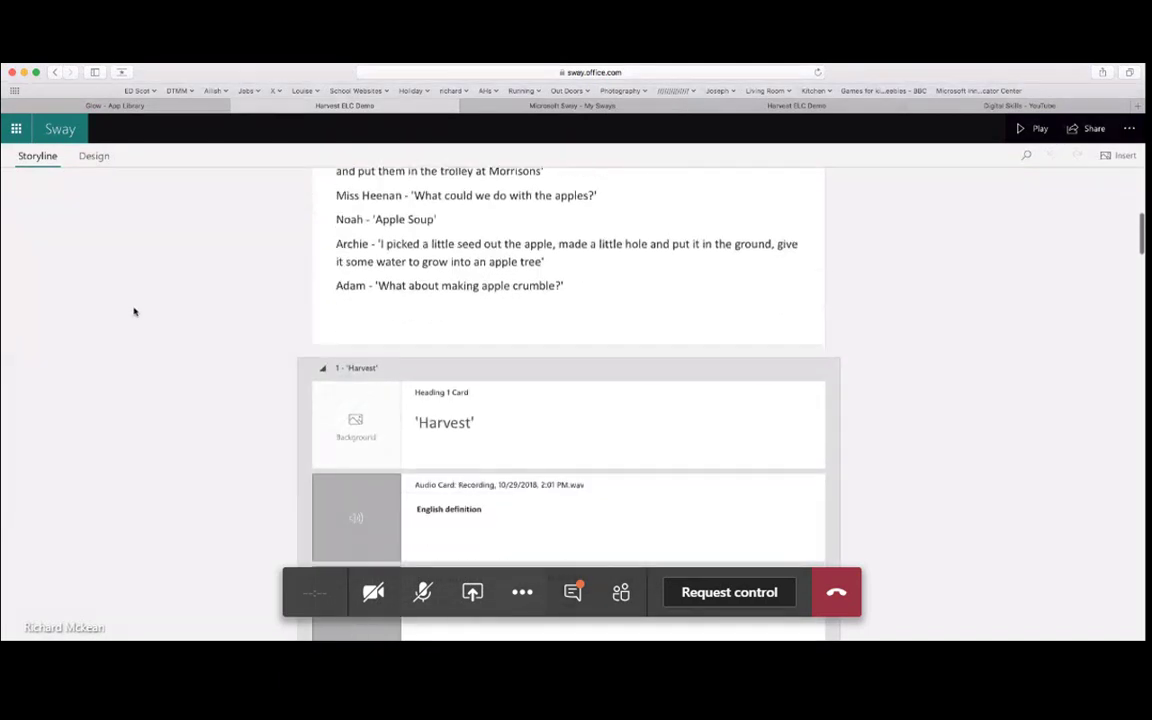
{"action": "scroll", "coordinate": [134, 312], "scroll_direction": "down", "scroll_amount": 2}
{"action": "scroll", "coordinate": [134, 312], "scroll_direction": "up", "scroll_amount": 9}
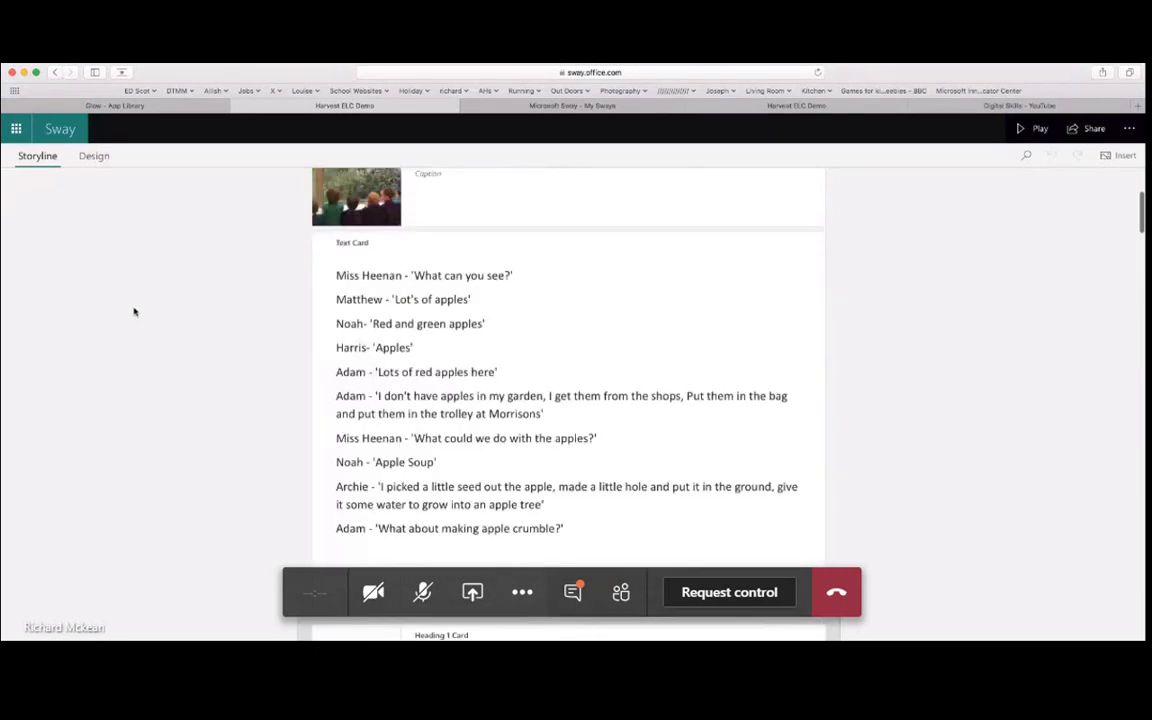
- Play the Harvest ELC Demo sway and view it from the title through the audio definitions to the apple-picking photos
{"action": "left_click", "coordinate": [1018, 131]}
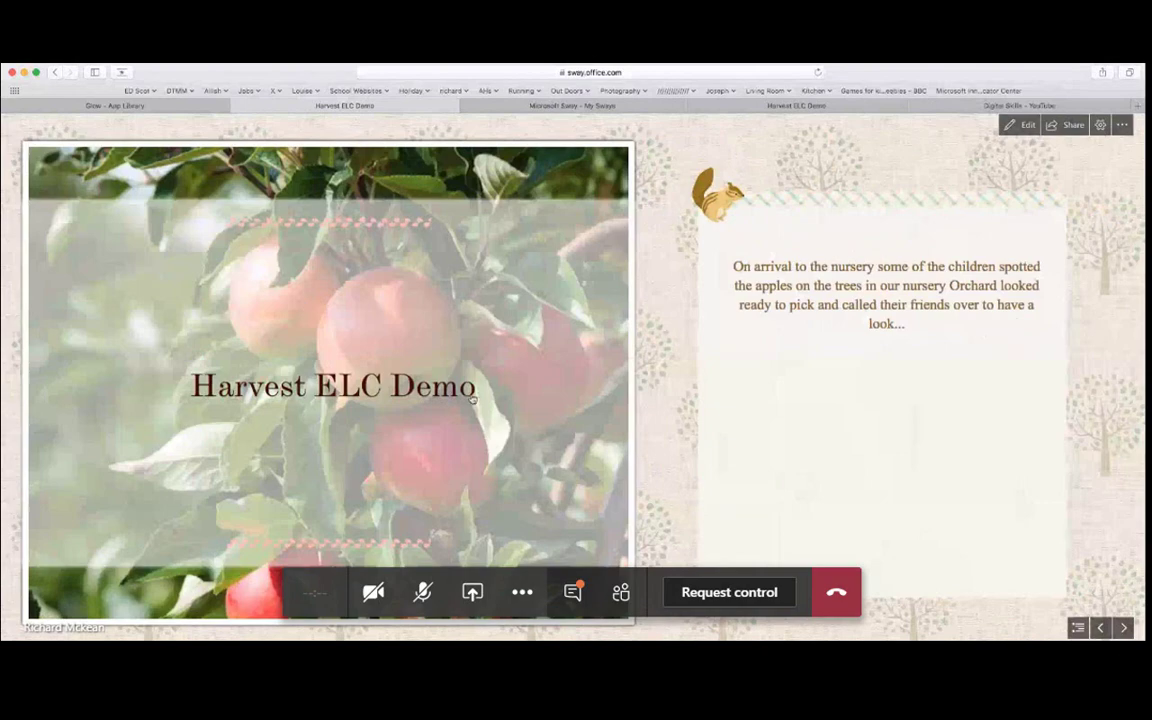
{"action": "scroll", "coordinate": [472, 398], "scroll_direction": "right", "scroll_amount": 5}
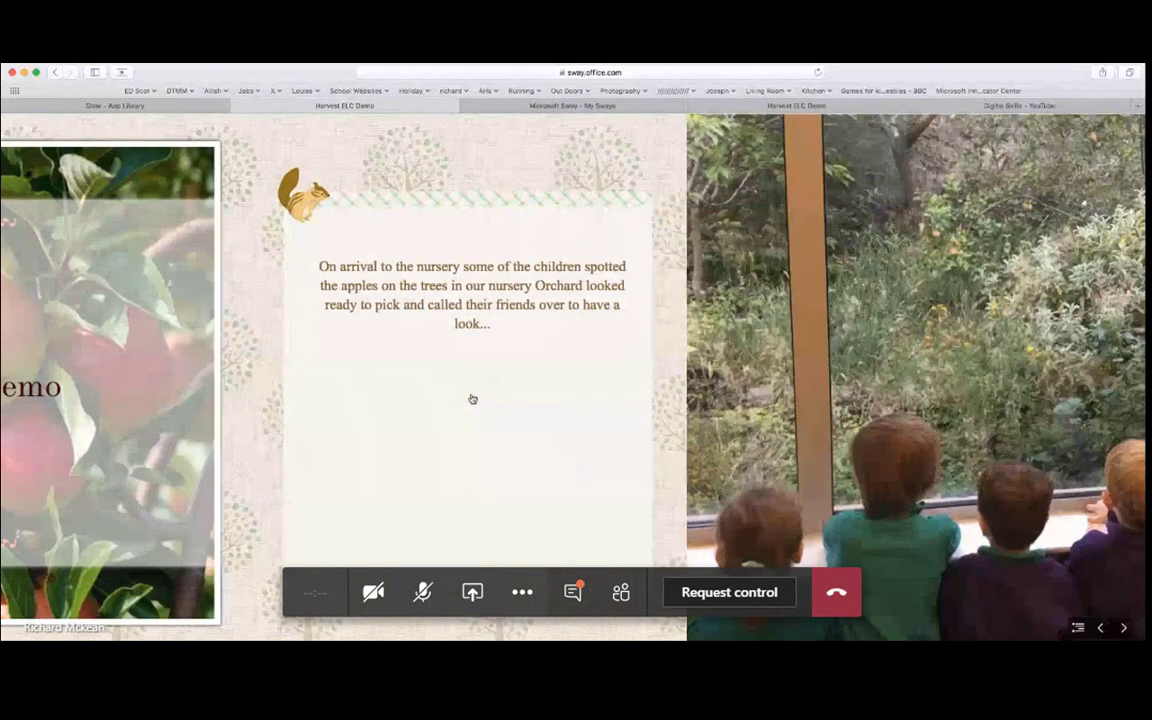
{"action": "scroll", "coordinate": [472, 398], "scroll_direction": "right", "scroll_amount": 10}
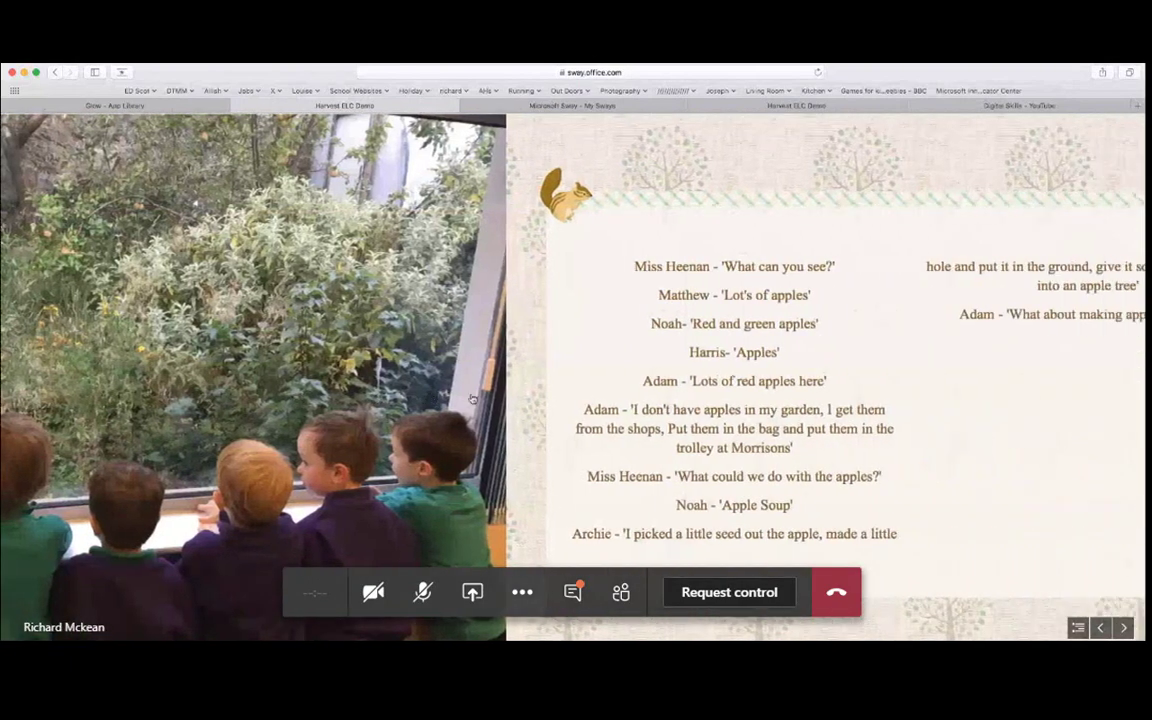
{"action": "scroll", "coordinate": [472, 398], "scroll_direction": "right", "scroll_amount": 2}
{"action": "scroll", "coordinate": [472, 398], "scroll_direction": "right", "scroll_amount": 3}
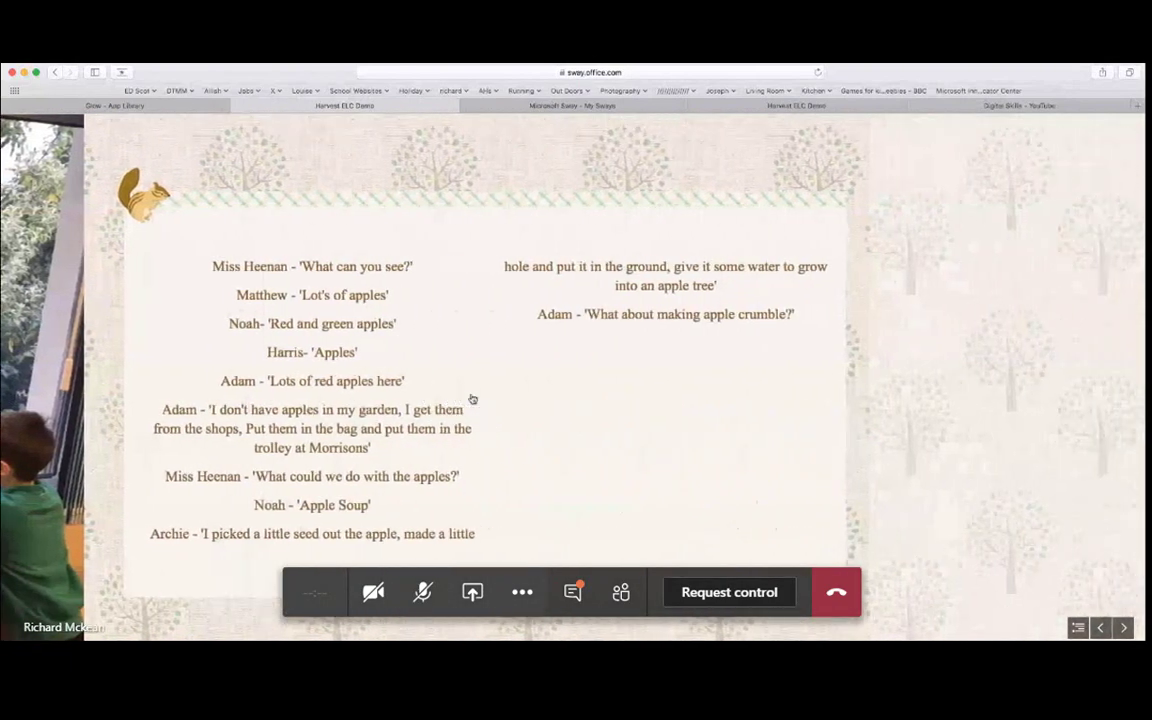
{"action": "scroll", "coordinate": [472, 398], "scroll_direction": "right", "scroll_amount": 1}
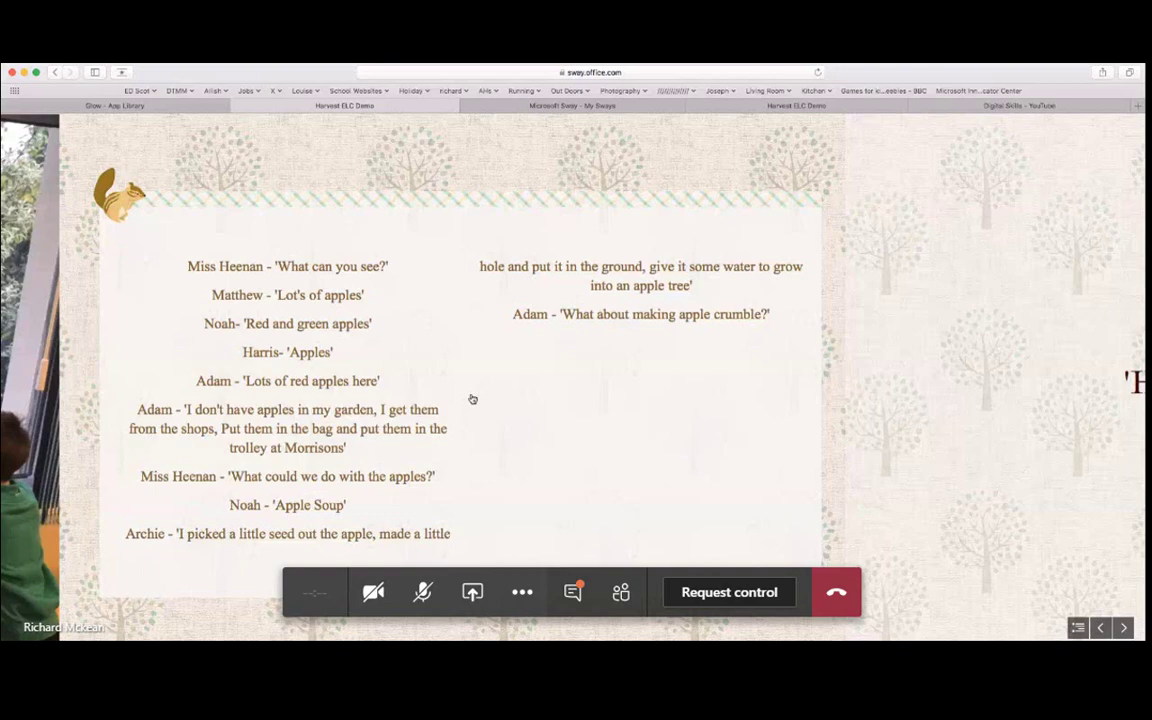
{"action": "scroll", "coordinate": [472, 398], "scroll_direction": "right", "scroll_amount": 5}
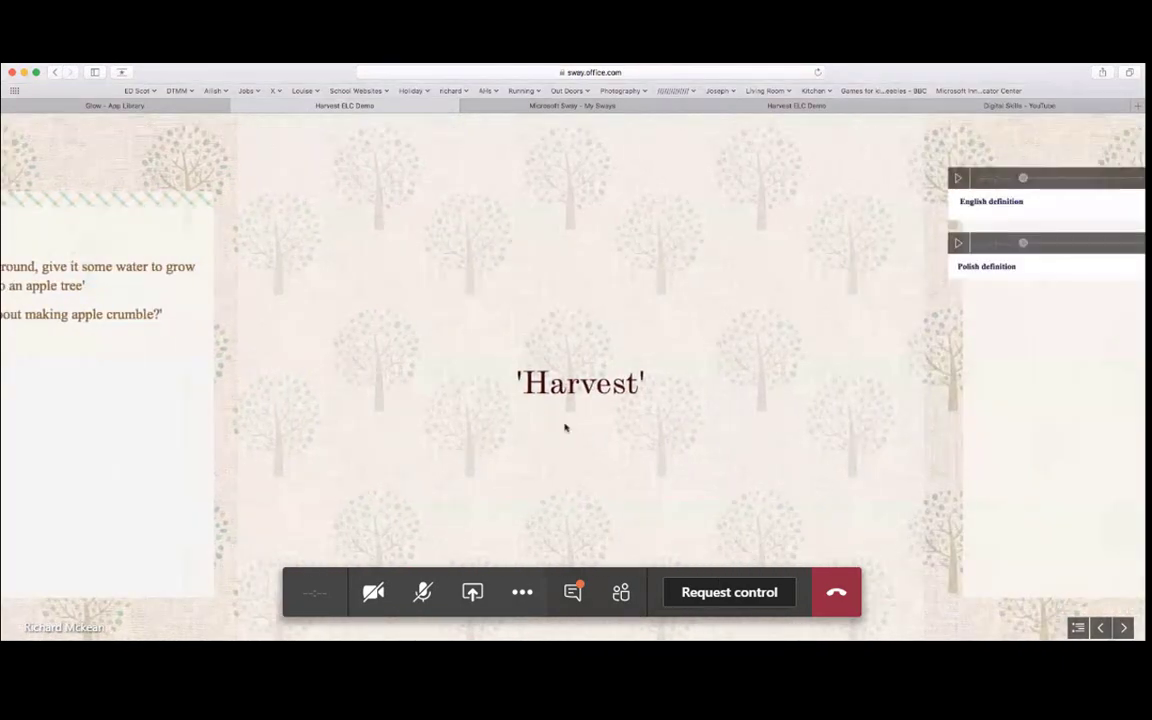
{"action": "scroll", "coordinate": [566, 427], "scroll_direction": "right", "scroll_amount": 5}
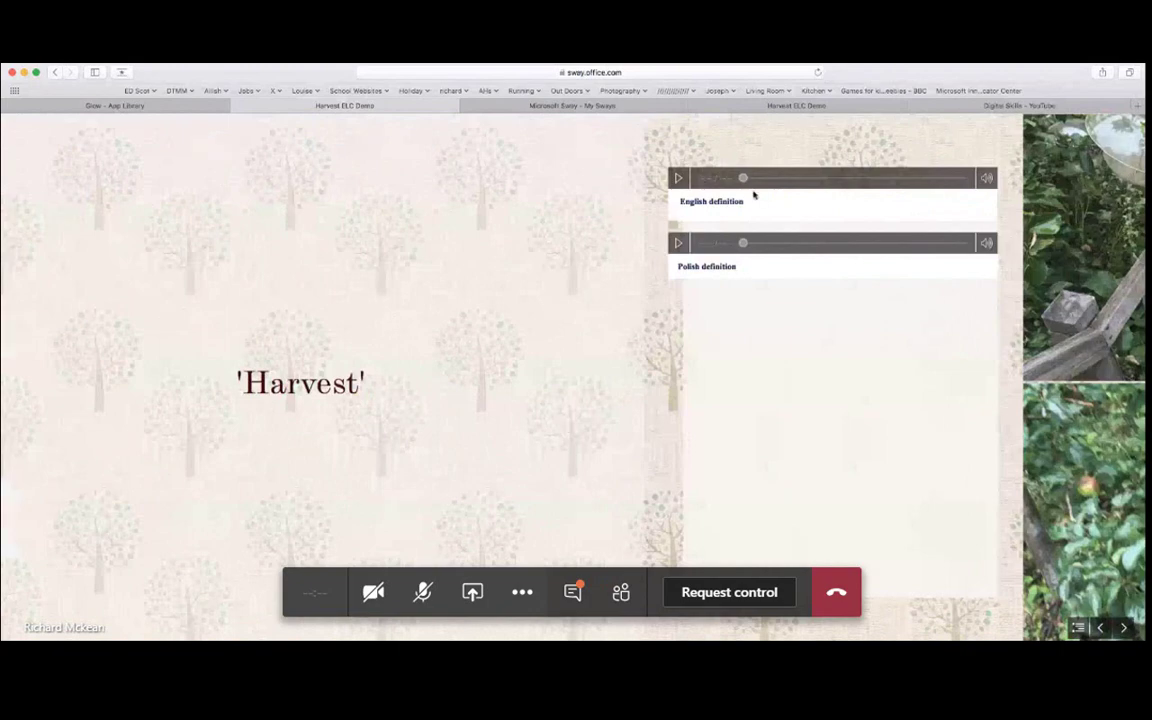
{"action": "scroll", "coordinate": [663, 350], "scroll_direction": "right", "scroll_amount": 10}
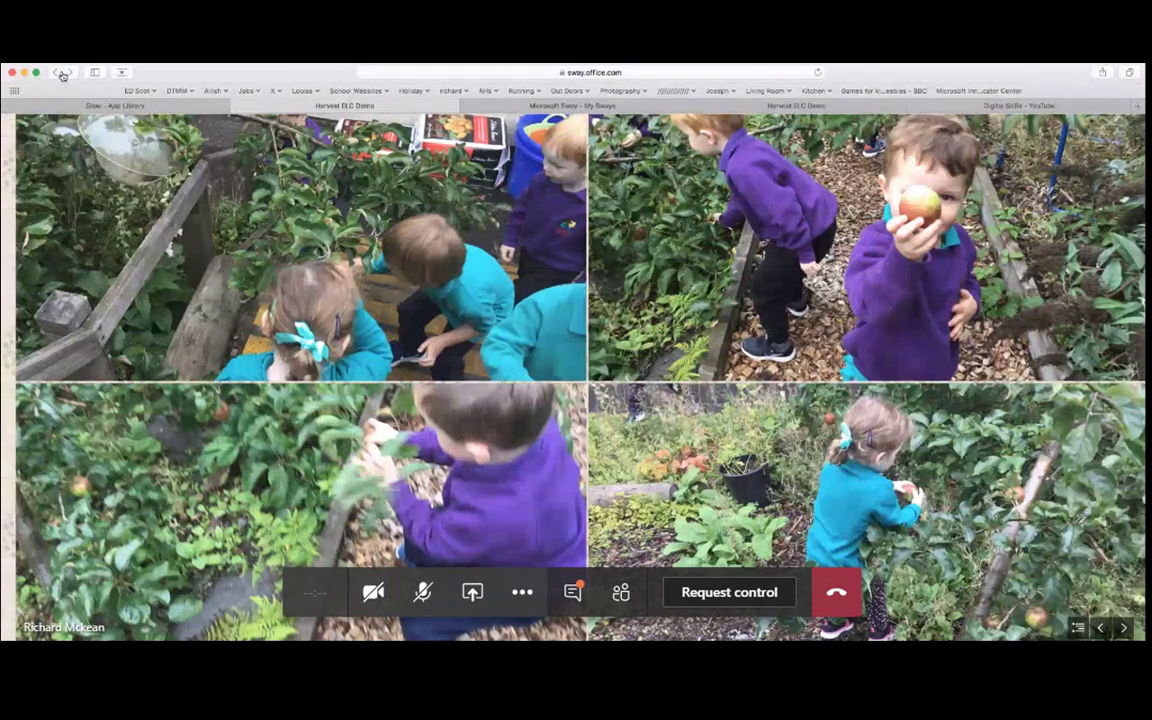
- Leave the Harvest ELC Demo sway for the My Sways page and open the Biography of Roald Dahl sway
{"action": "left_click", "coordinate": [55, 72]}
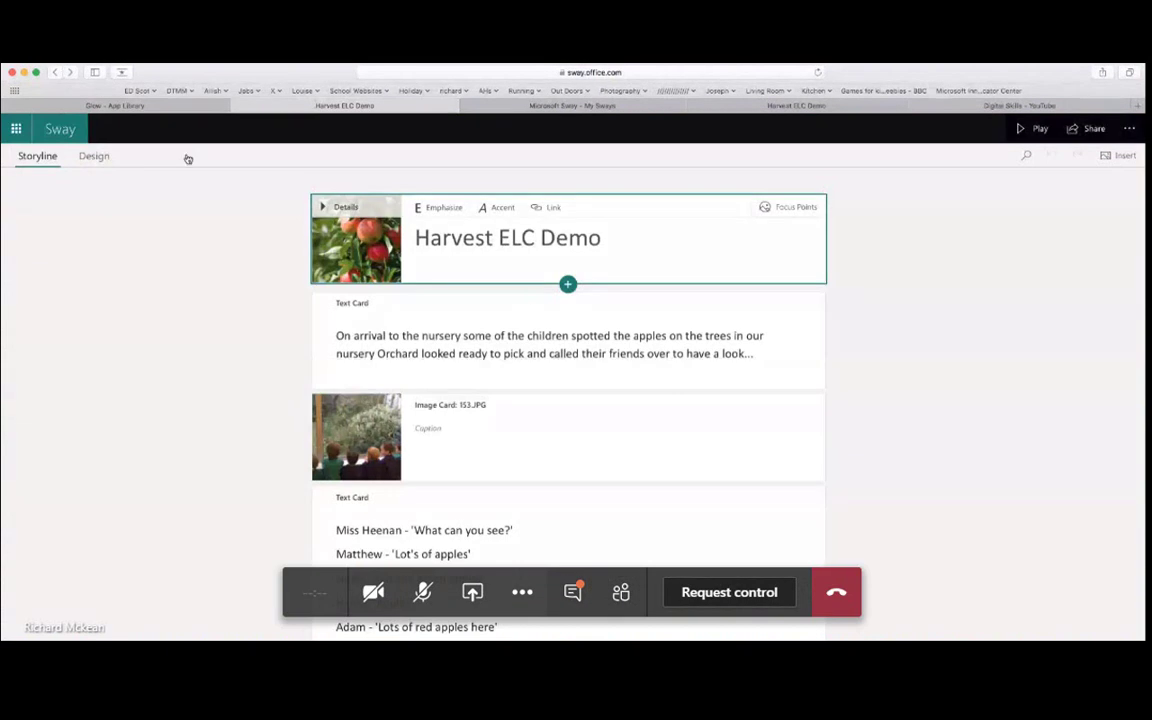
{"action": "left_click", "coordinate": [60, 130]}
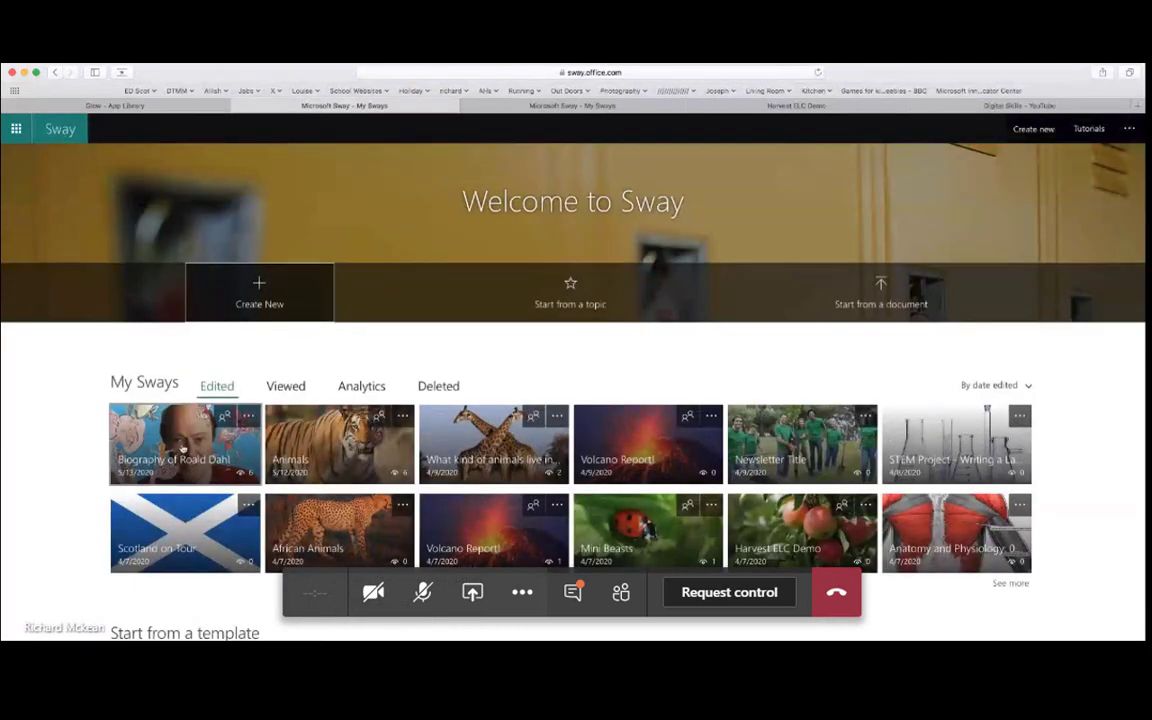
{"action": "left_click", "coordinate": [183, 448]}
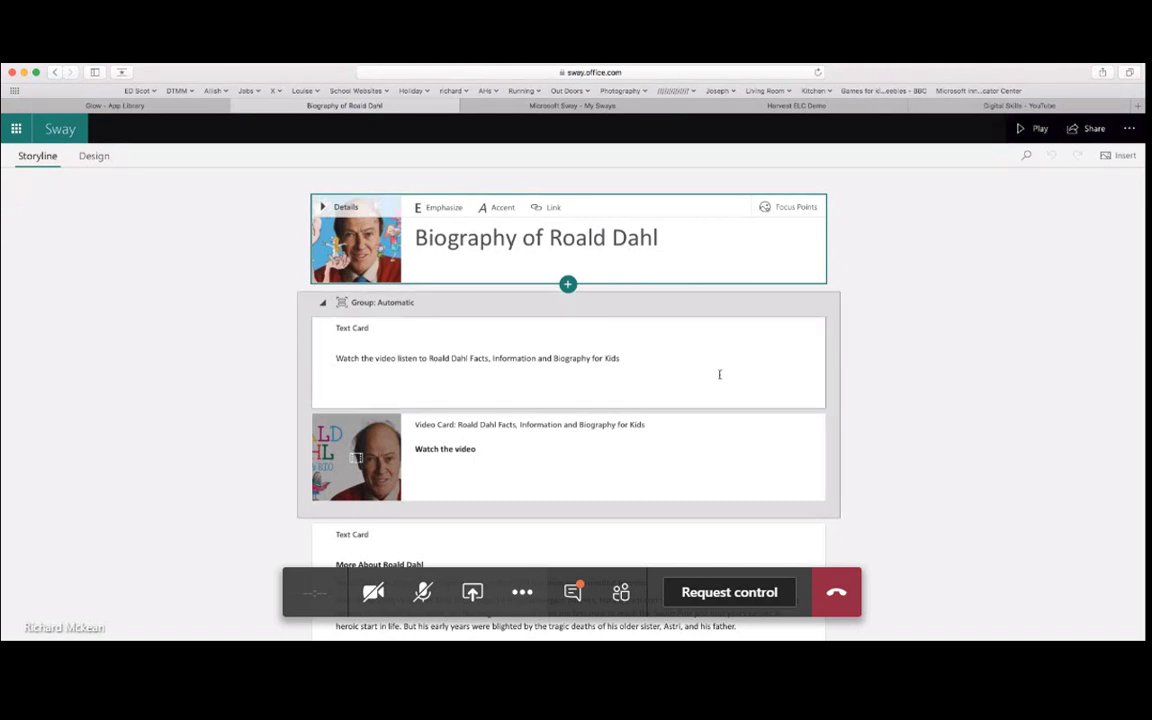
- Examine the storyline cards of the Biography of Roald Dahl sway, including the video, linked text and Stories and Characters section
{"action": "scroll", "coordinate": [316, 329], "scroll_direction": "down", "scroll_amount": 5}
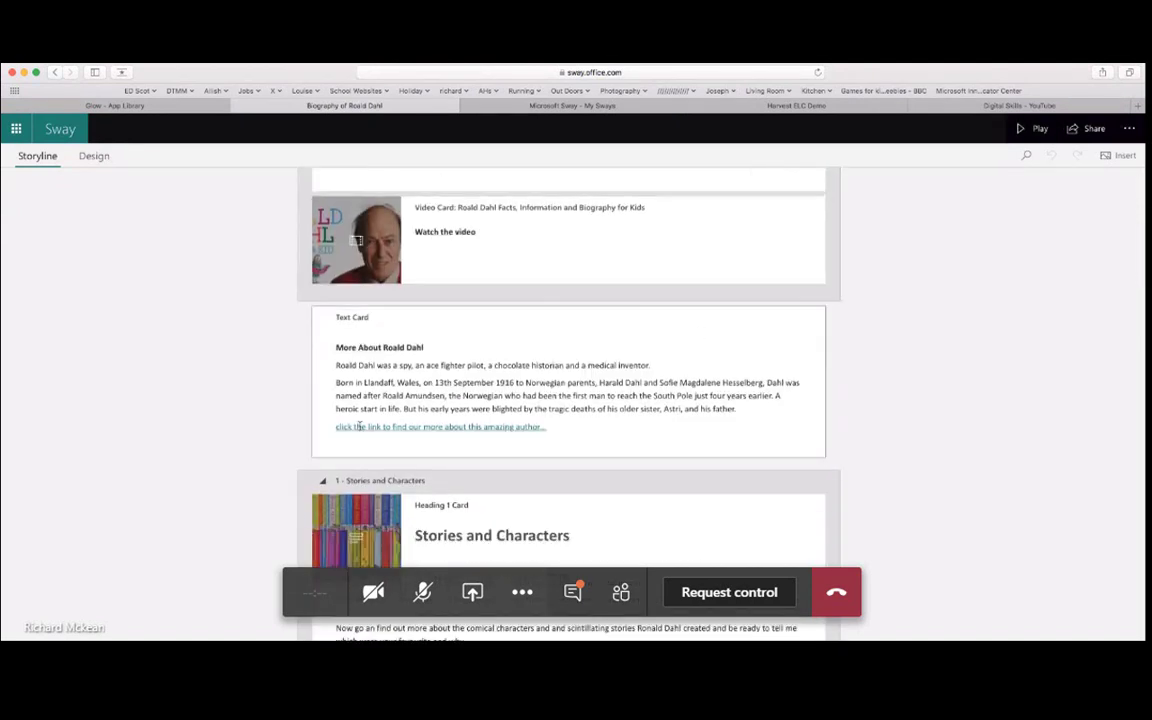
{"action": "scroll", "coordinate": [312, 425], "scroll_direction": "down", "scroll_amount": 4}
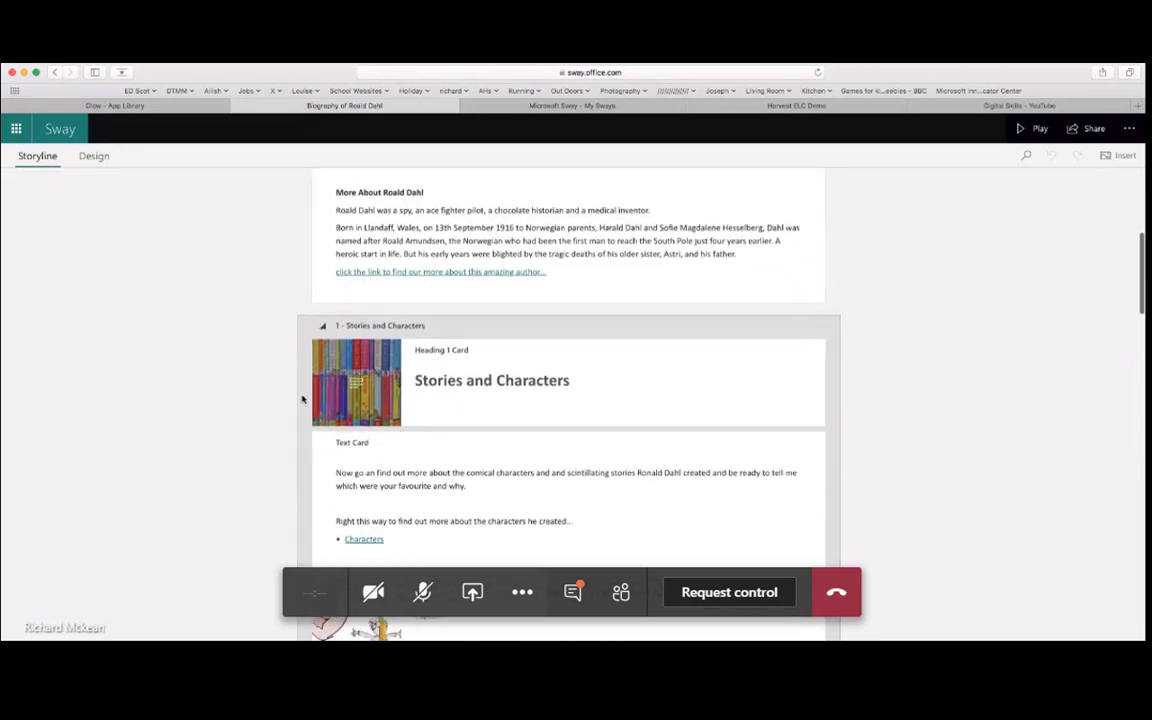
{"action": "scroll", "coordinate": [302, 399], "scroll_direction": "down", "scroll_amount": 3}
{"action": "scroll", "coordinate": [954, 237], "scroll_direction": "up", "scroll_amount": 5}
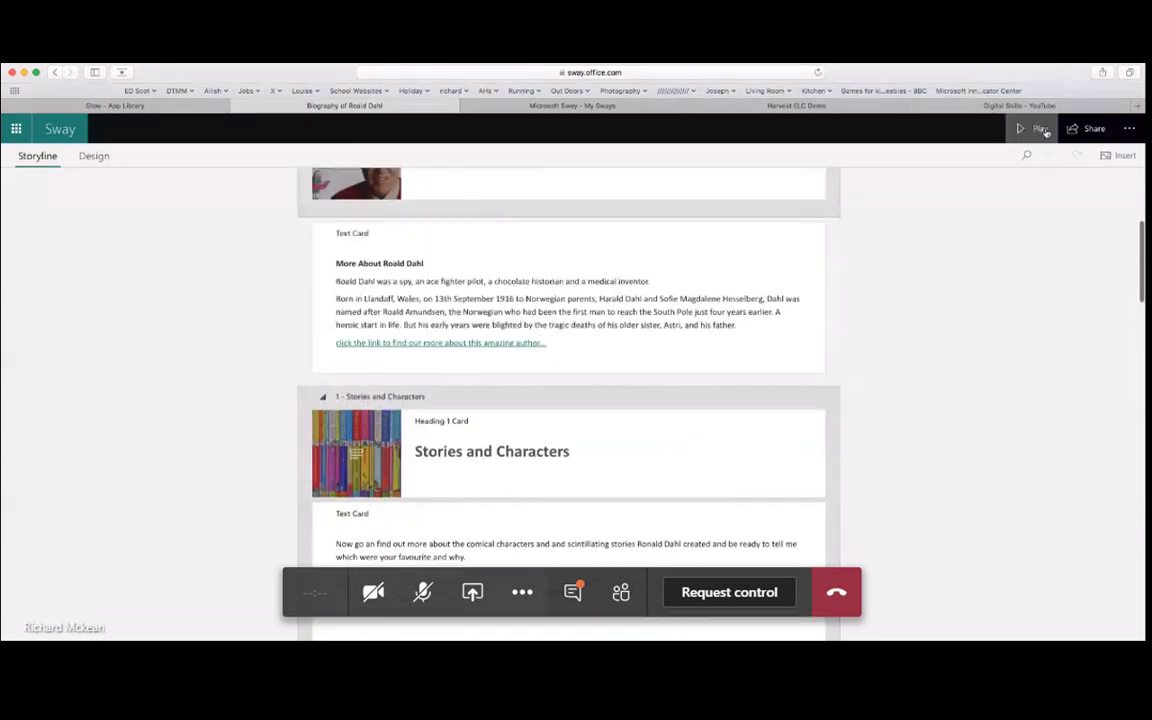
- Play the Biography of Roald Dahl sway and view its video, biography text, Stories and Characters heading and links
{"action": "left_click", "coordinate": [1040, 129]}
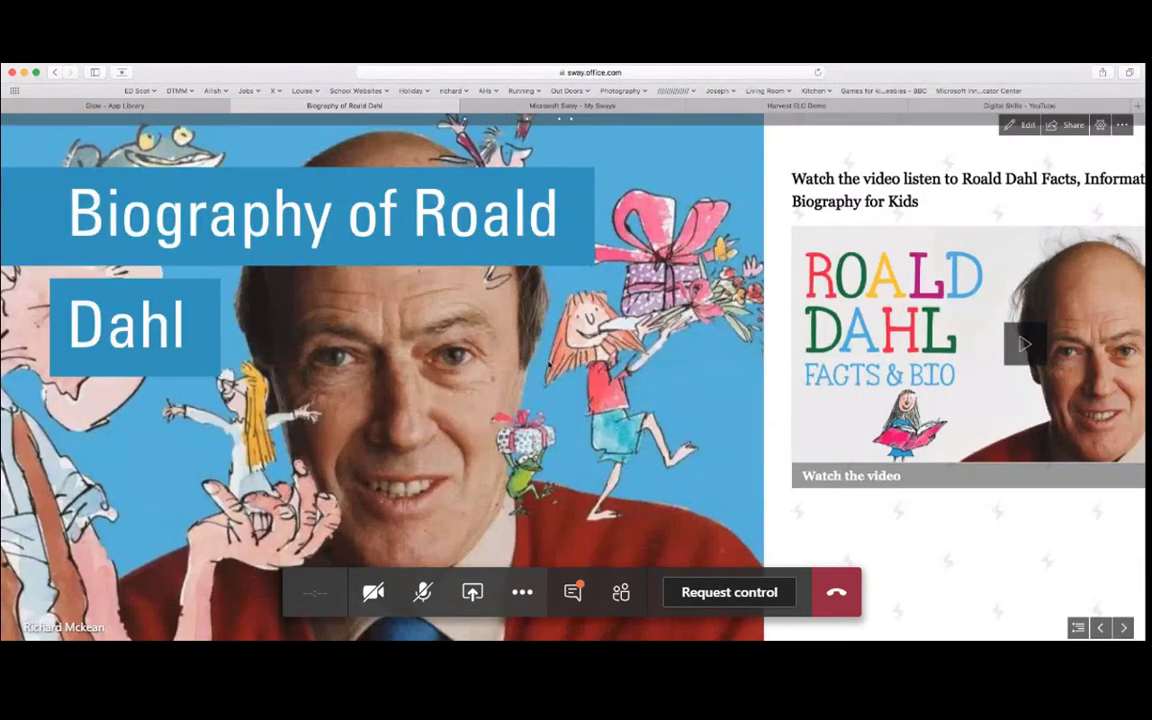
{"action": "scroll", "coordinate": [509, 375], "scroll_direction": "right", "scroll_amount": 5}
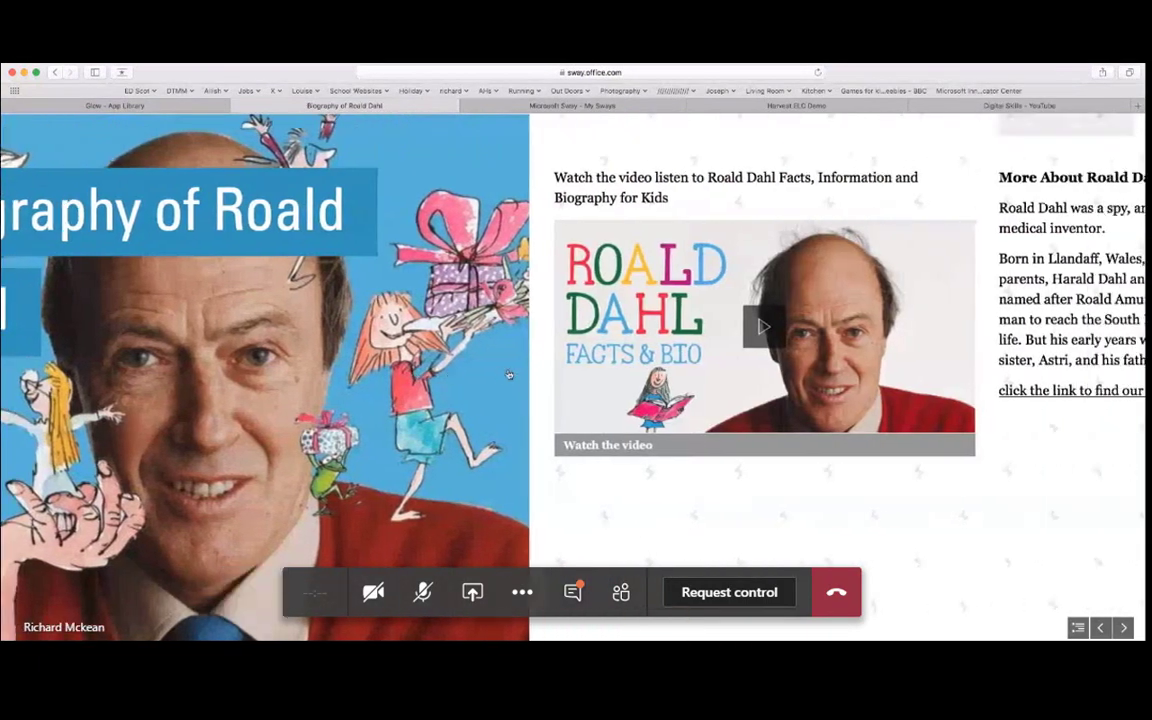
{"action": "scroll", "coordinate": [509, 375], "scroll_direction": "right", "scroll_amount": 2}
{"action": "left_click_drag", "start_coordinate": [456, 176], "coordinate": [599, 190]}
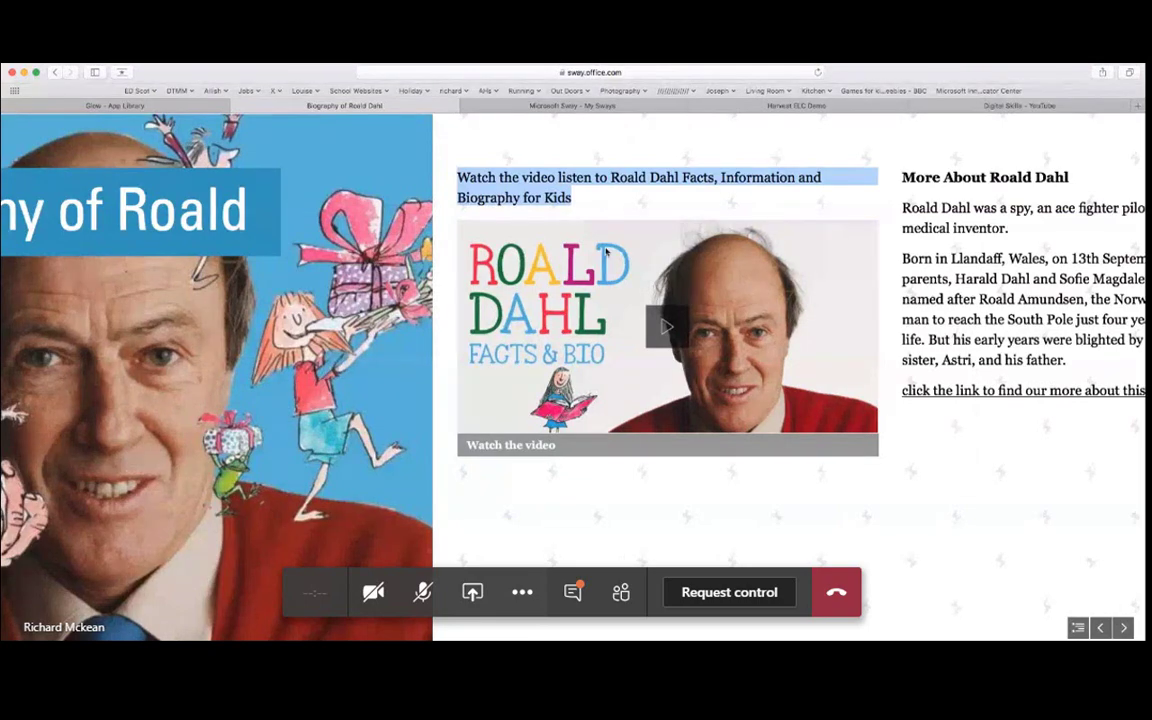
{"action": "scroll", "coordinate": [606, 252], "scroll_direction": "right", "scroll_amount": 5}
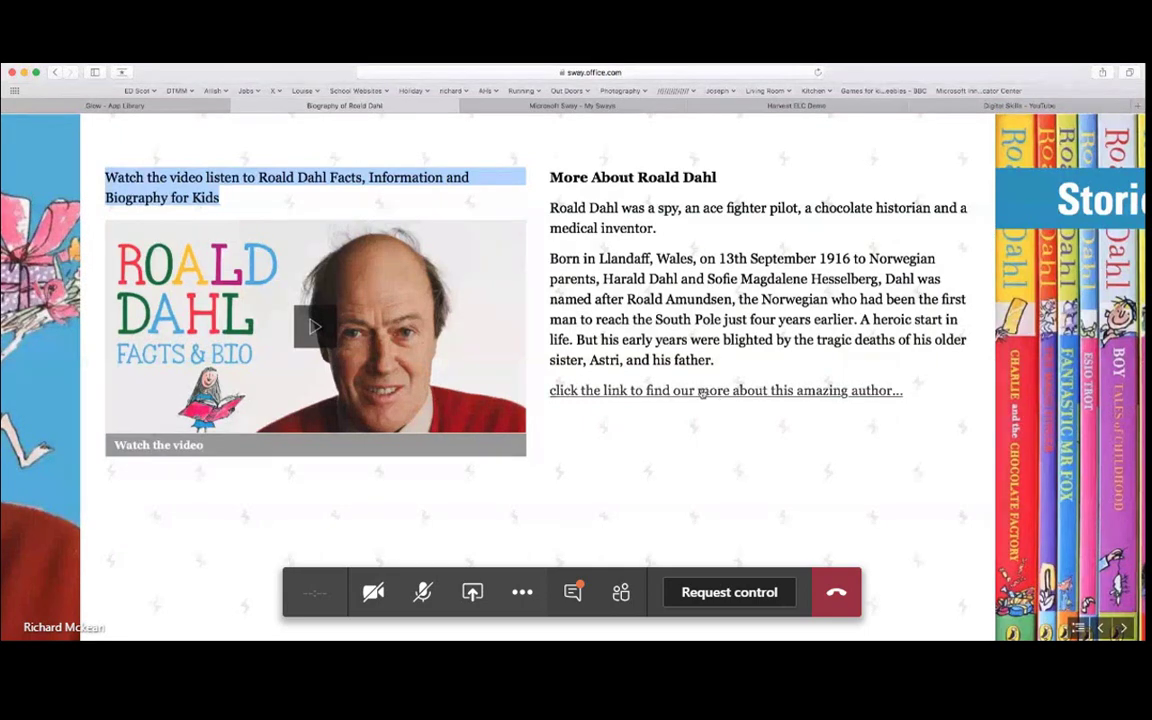
{"action": "scroll", "coordinate": [729, 454], "scroll_direction": "right", "scroll_amount": 3}
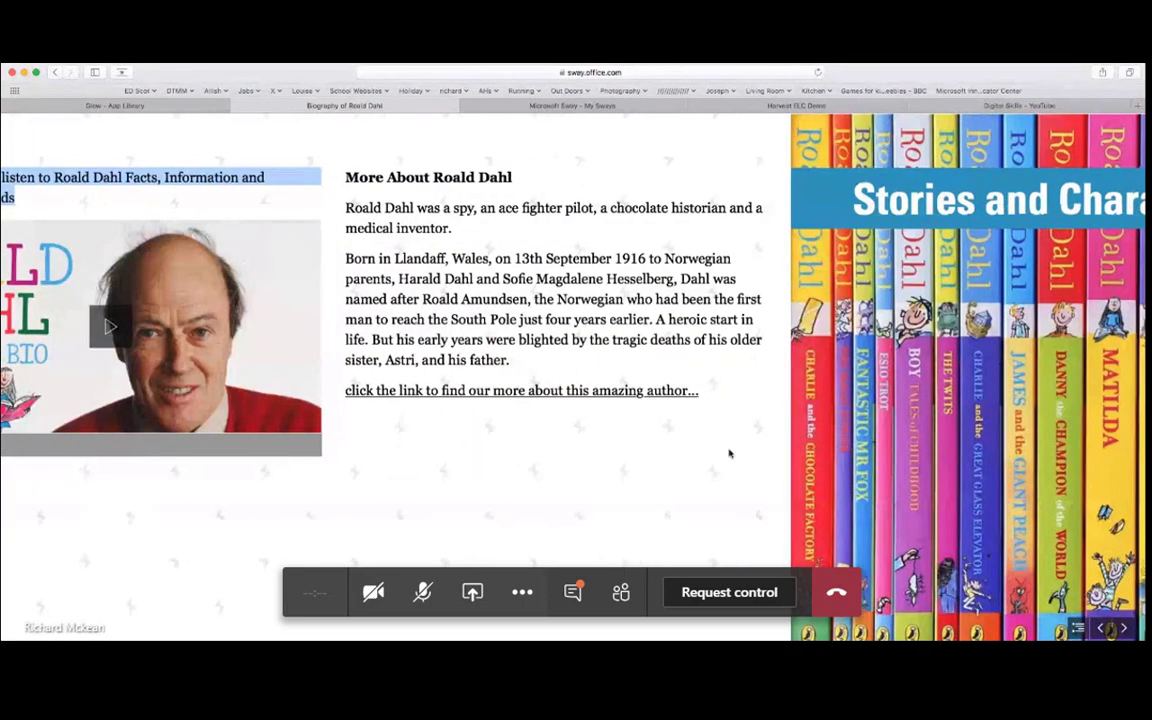
{"action": "scroll", "coordinate": [729, 454], "scroll_direction": "right", "scroll_amount": 5}
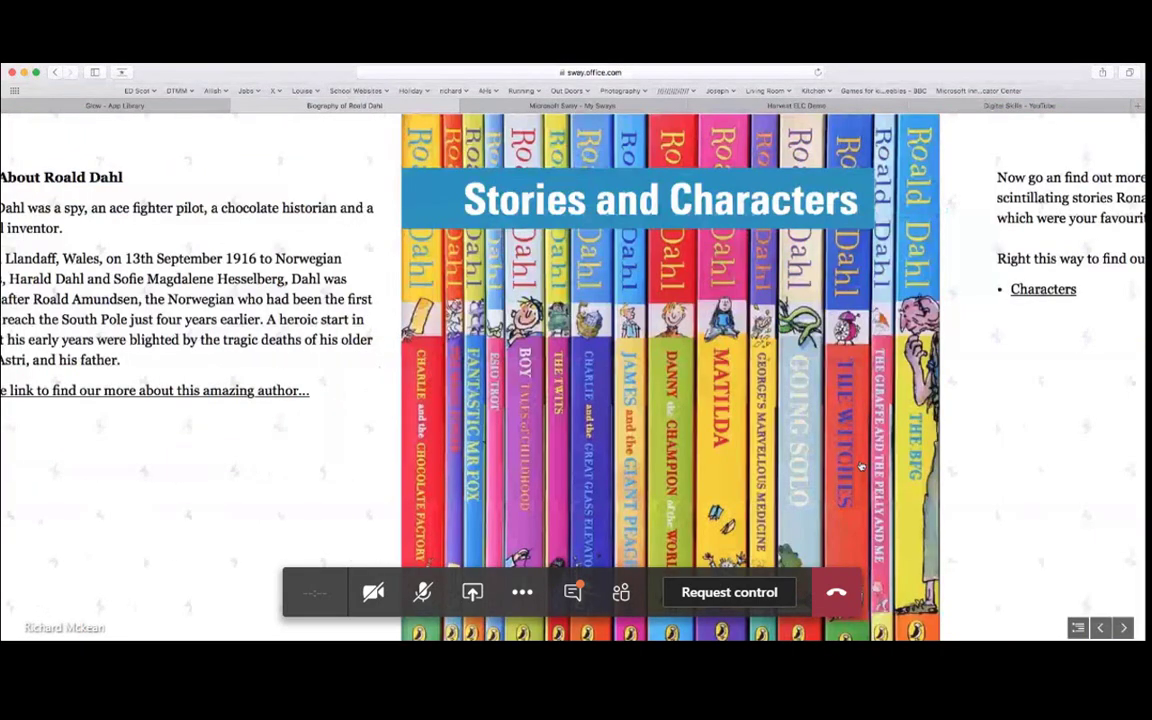
{"action": "scroll", "coordinate": [860, 467], "scroll_direction": "right", "scroll_amount": 7}
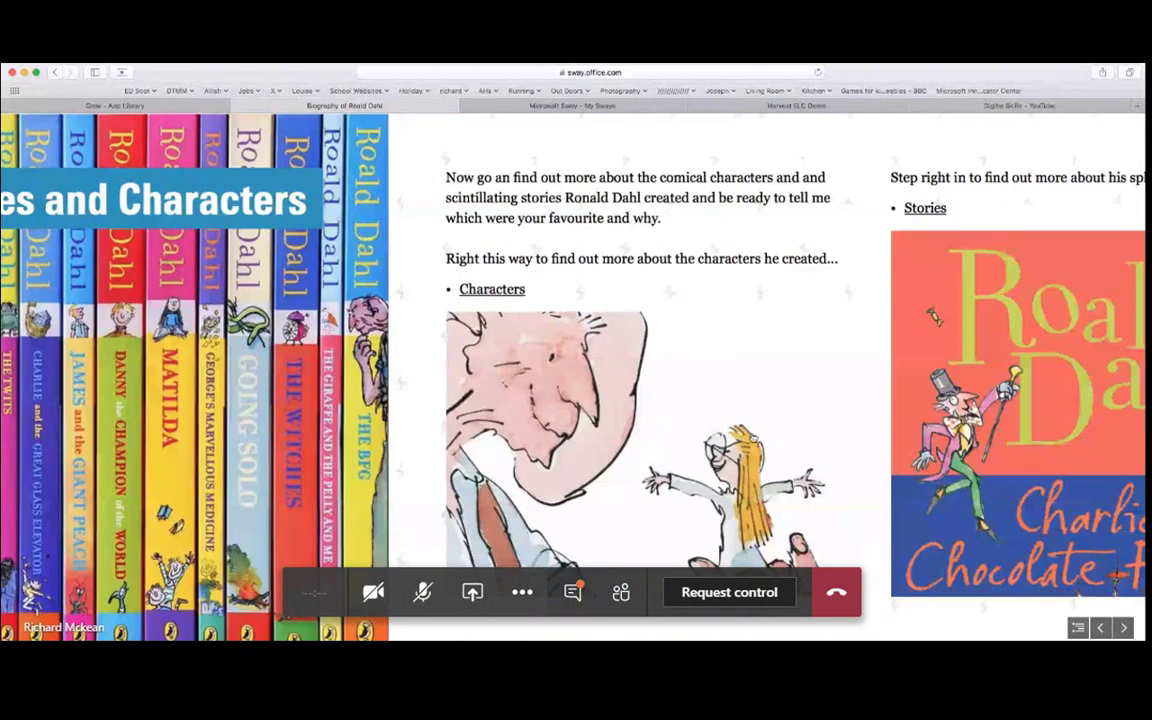
{"action": "scroll", "coordinate": [750, 437], "scroll_direction": "right", "scroll_amount": 1}
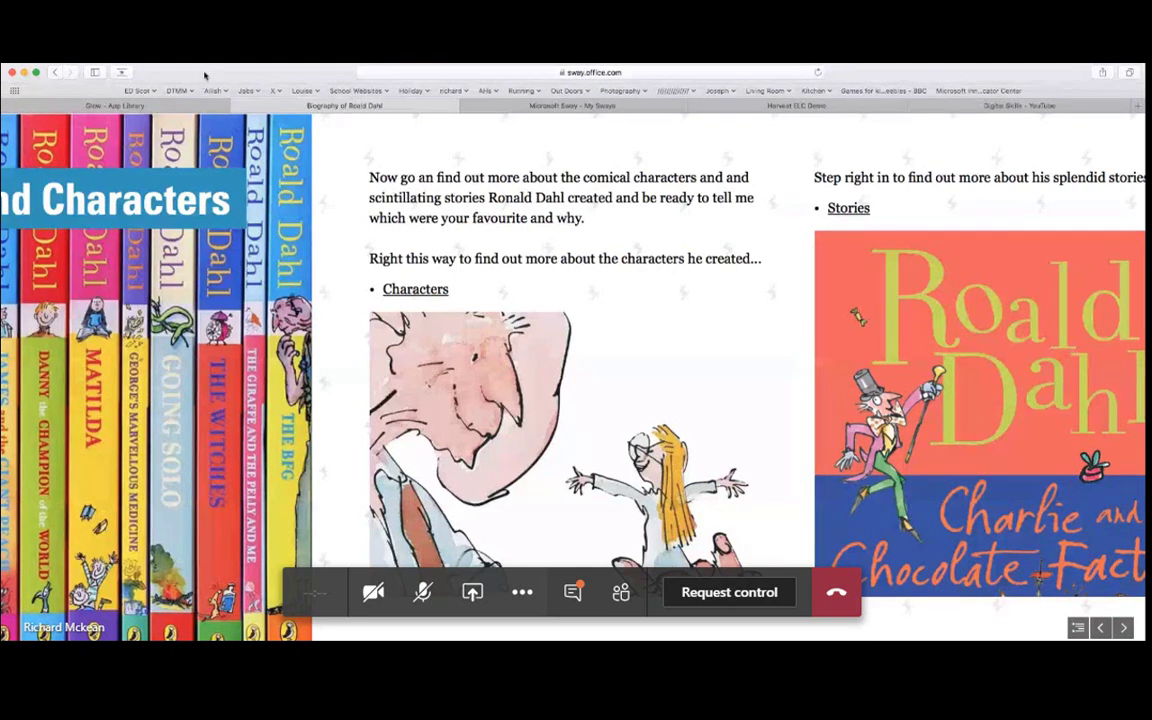
- Go back to the My Sways page and open the STEM Project - Writing a Lab Report sway
{"action": "left_click", "coordinate": [59, 73]}
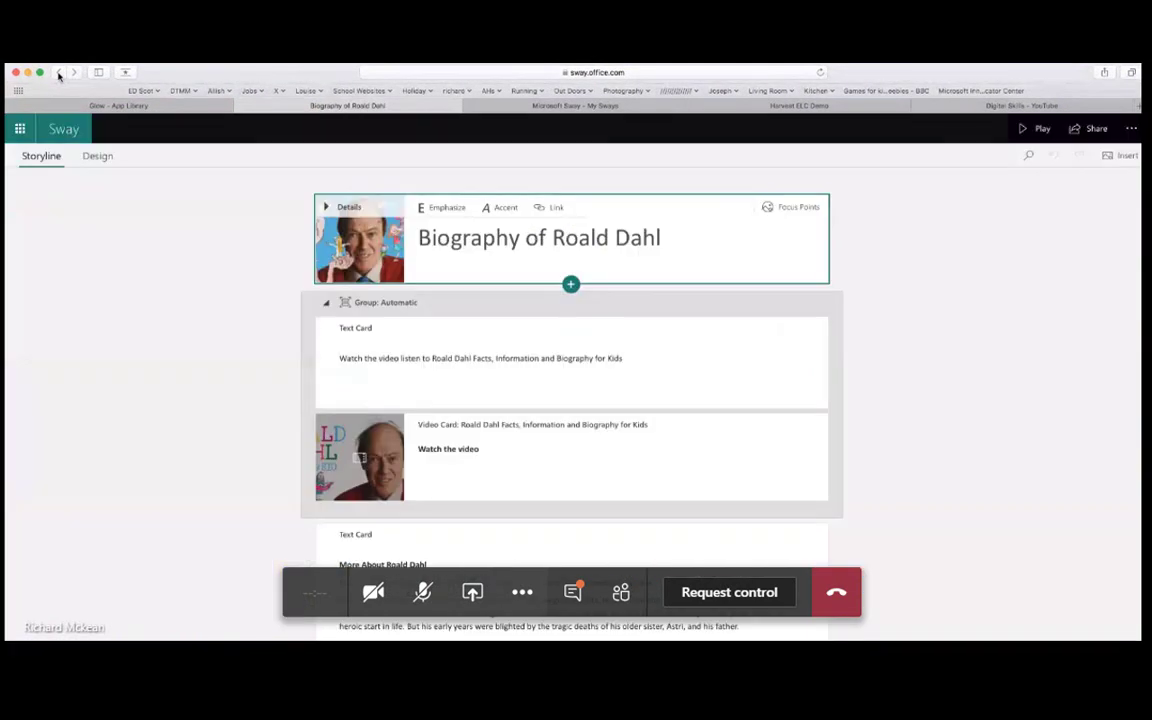
{"action": "left_click", "coordinate": [60, 73]}
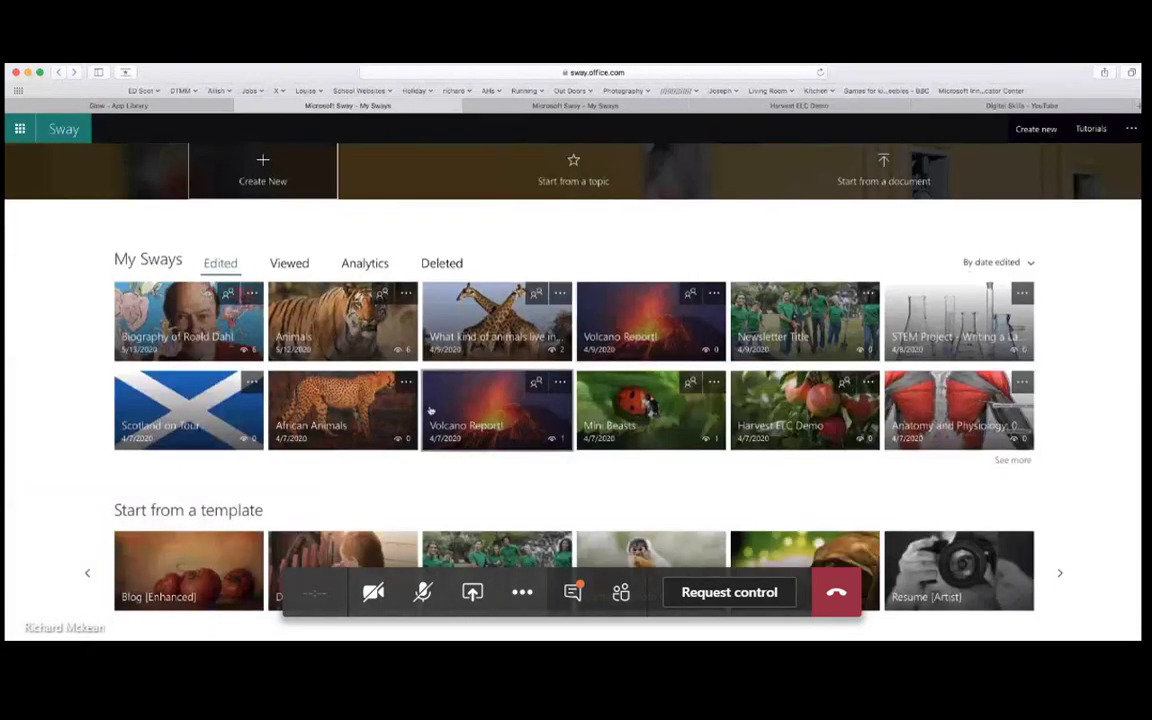
{"action": "left_click", "coordinate": [946, 332]}
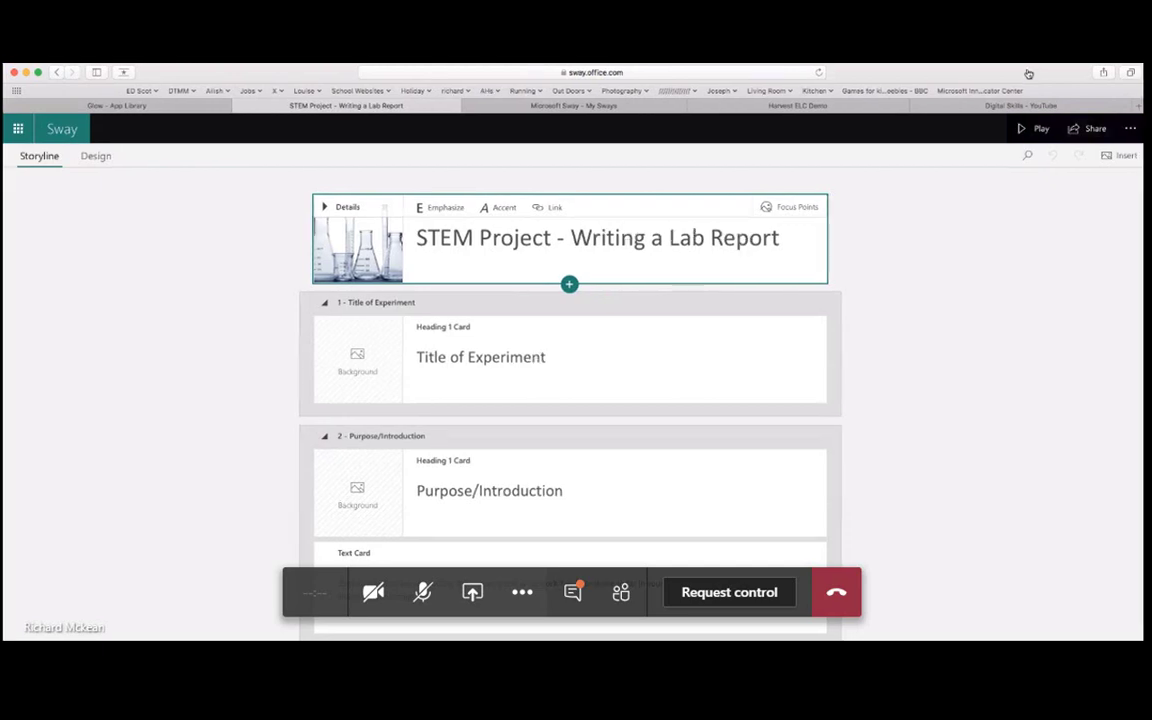
- Play the STEM Project - Writing a Lab Report sway, view its opening sections and return to editing
{"action": "left_click", "coordinate": [1022, 130]}
{"action": "scroll", "coordinate": [500, 305], "scroll_direction": "right", "scroll_amount": 5}
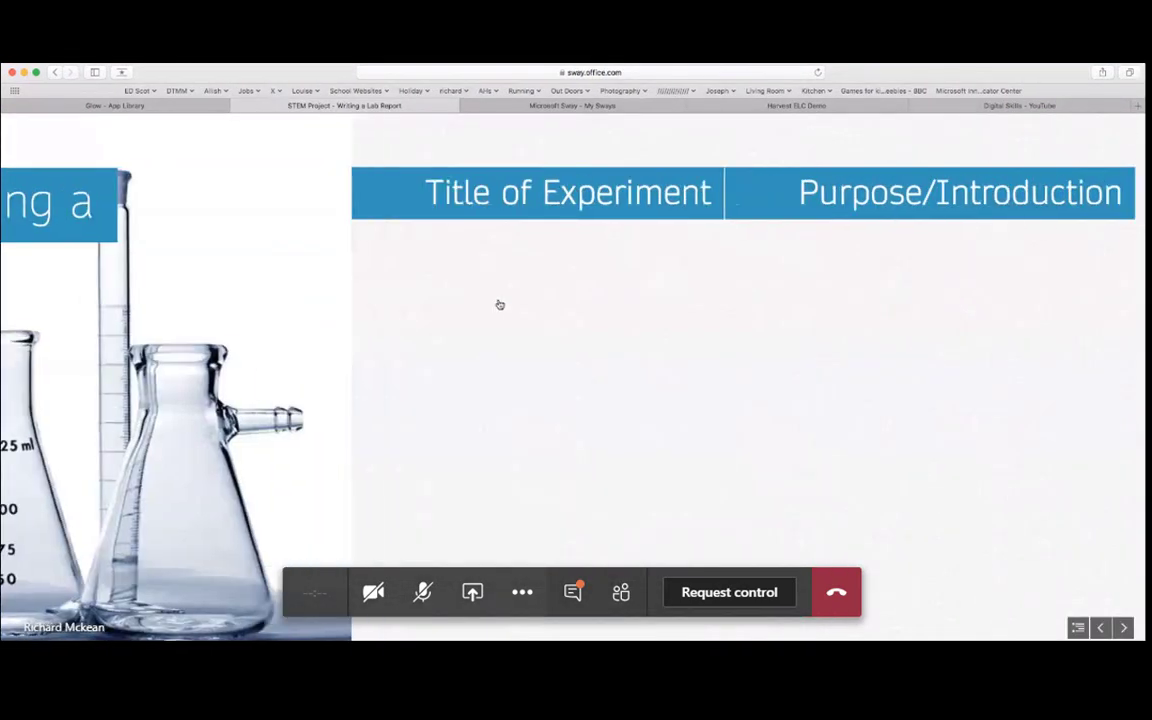
{"action": "scroll", "coordinate": [500, 305], "scroll_direction": "right", "scroll_amount": 4}
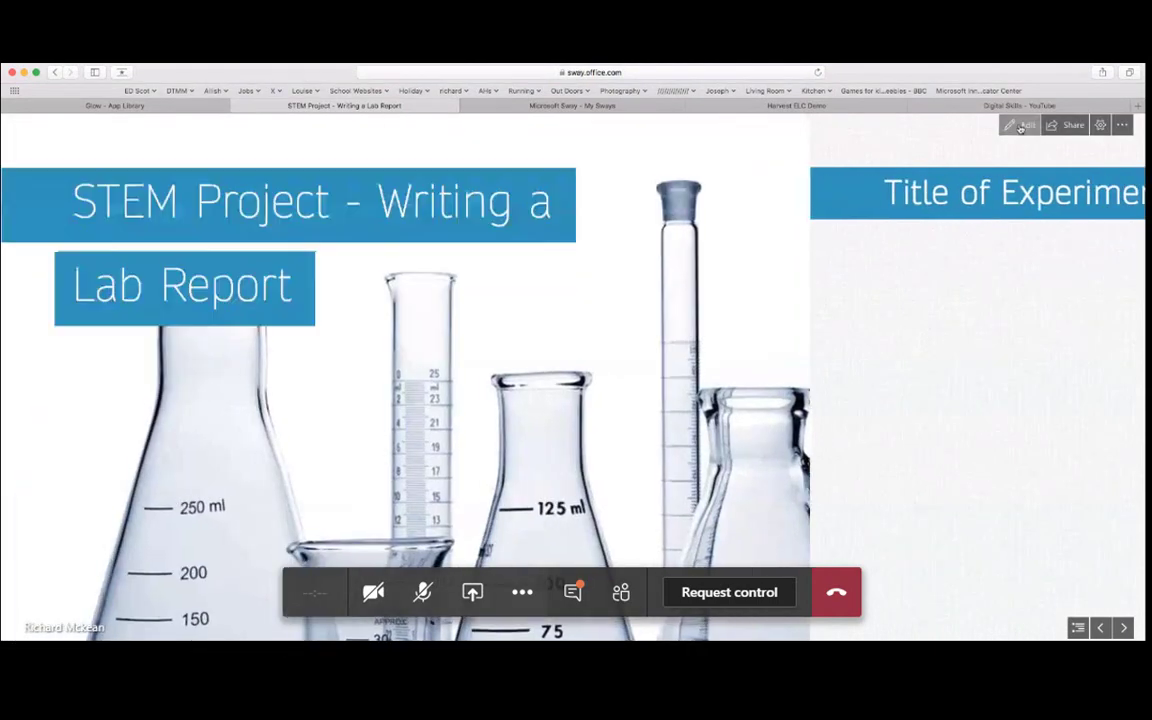
{"action": "left_click", "coordinate": [1022, 126]}
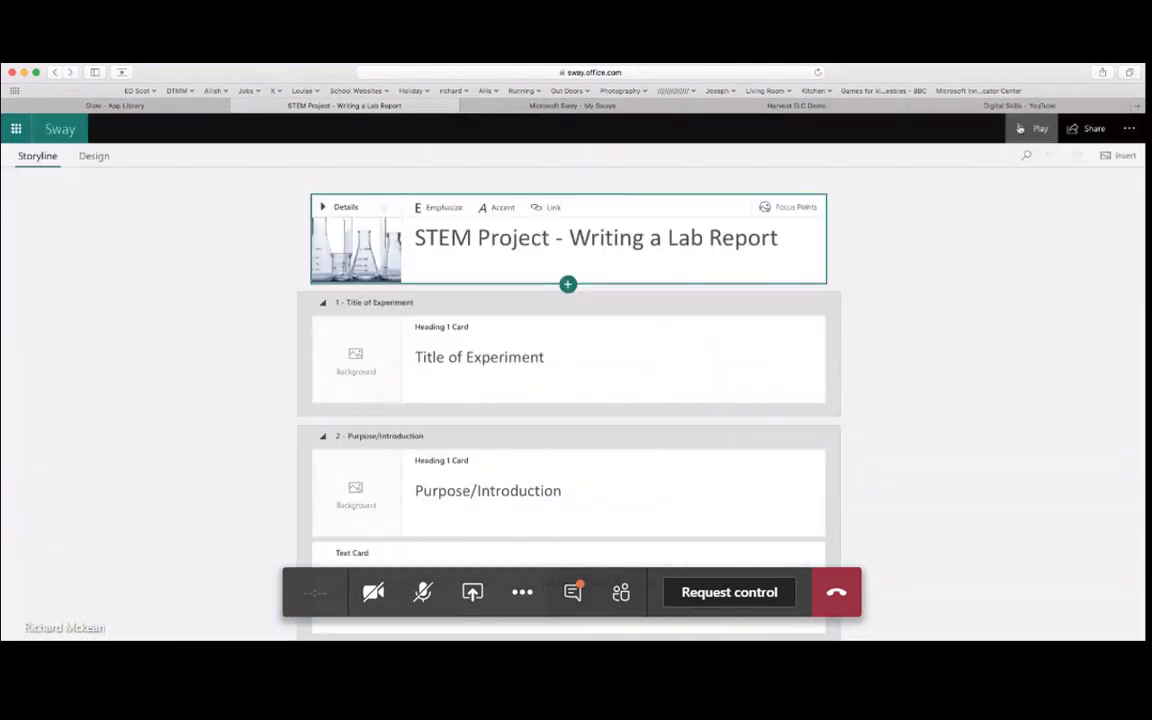
- Return to the My Sways page, view the option for starting a sway from a topic and cancel it
{"action": "left_click", "coordinate": [64, 132]}
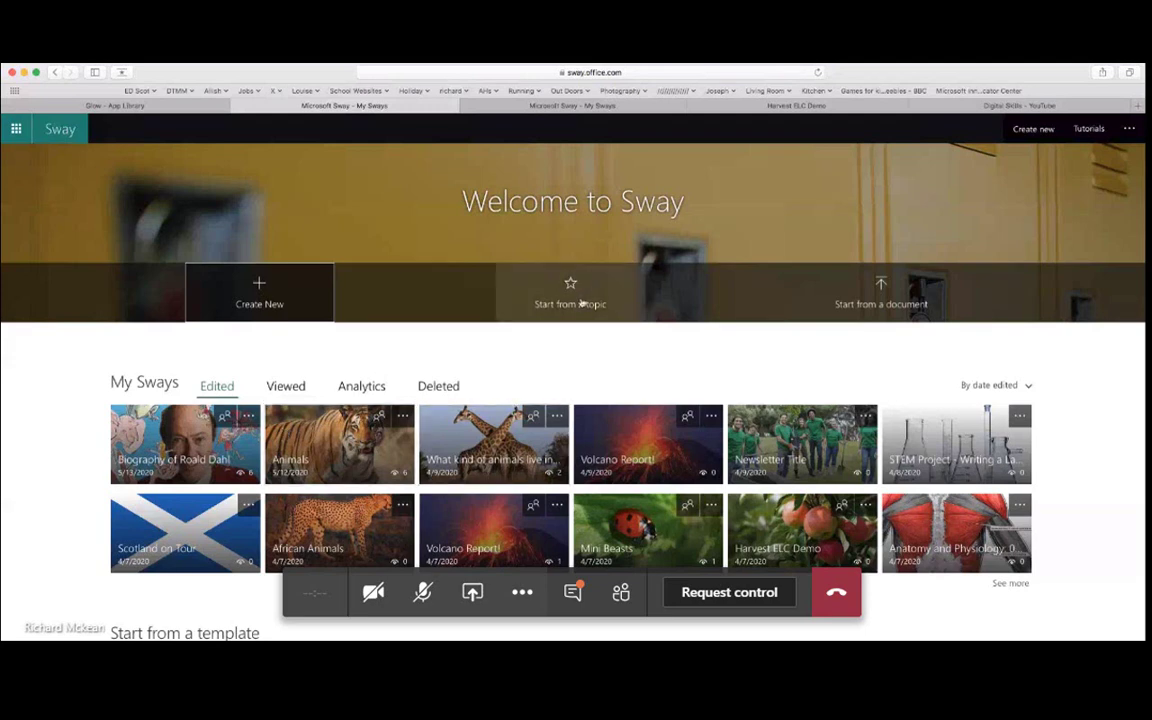
{"action": "scroll", "coordinate": [565, 370], "scroll_direction": "down", "scroll_amount": 2}
{"action": "scroll", "coordinate": [565, 370], "scroll_direction": "up", "scroll_amount": 1}
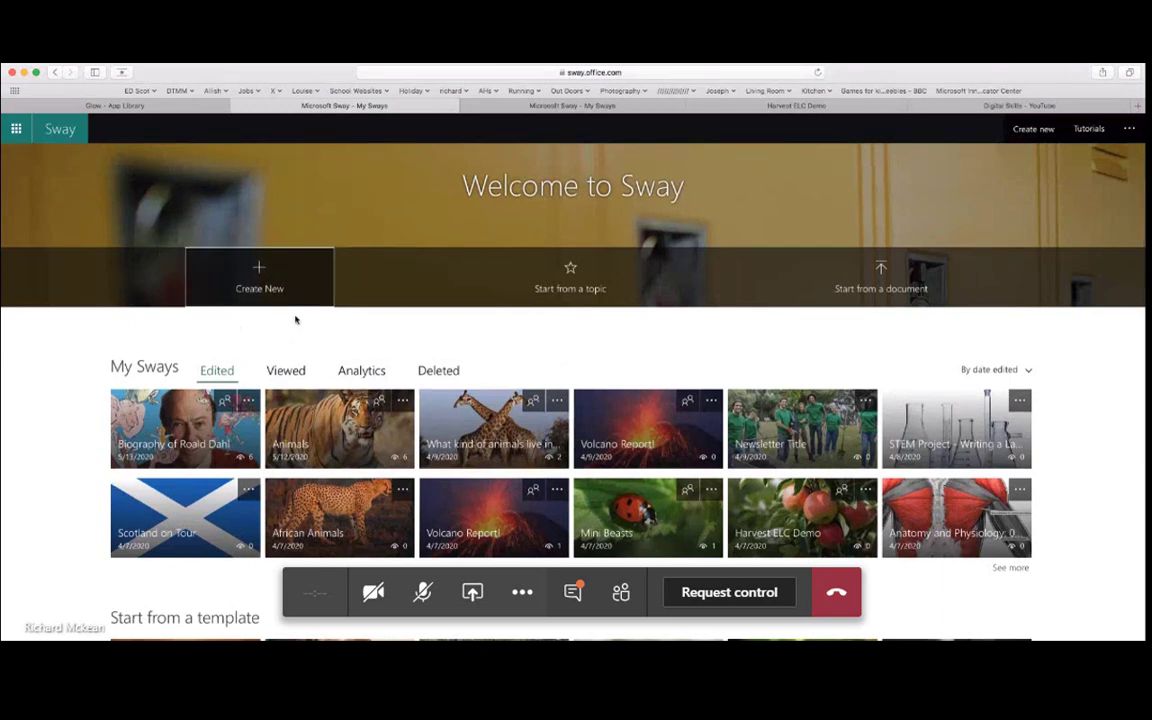
{"action": "left_click", "coordinate": [571, 277]}
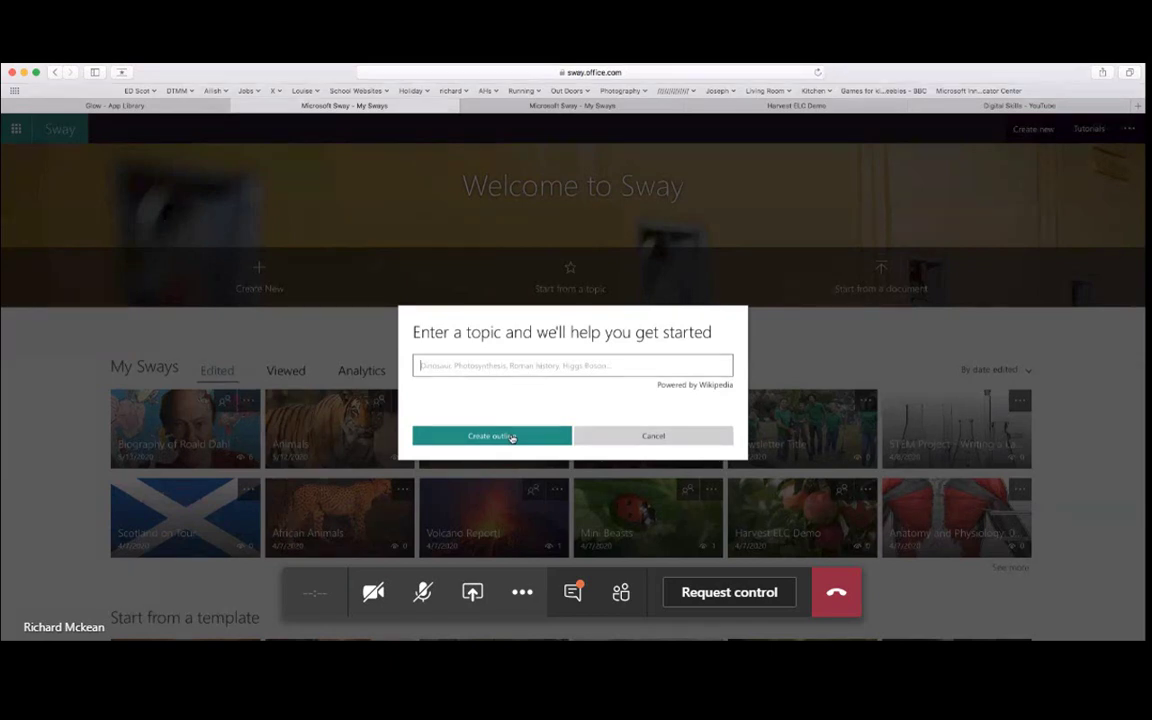
{"action": "left_click", "coordinate": [651, 437]}
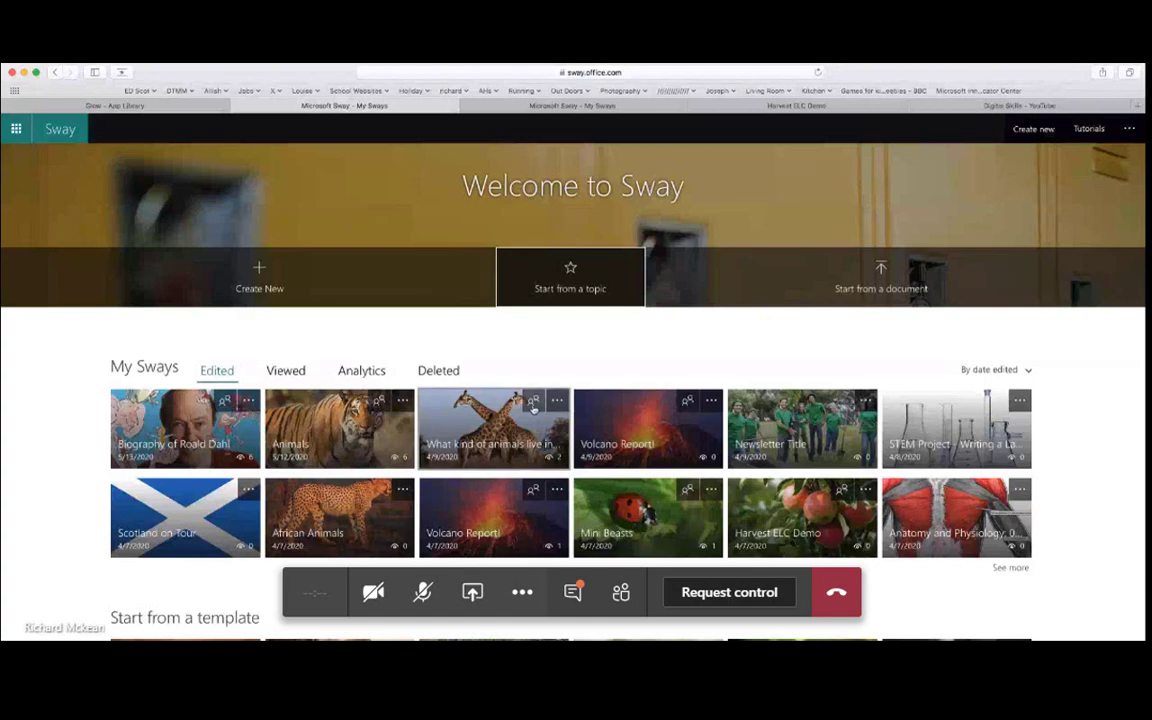
- Create a new blank sway from the My Sways page and title it "Scotland"
{"action": "scroll", "coordinate": [535, 406], "scroll_direction": "down", "scroll_amount": 5}
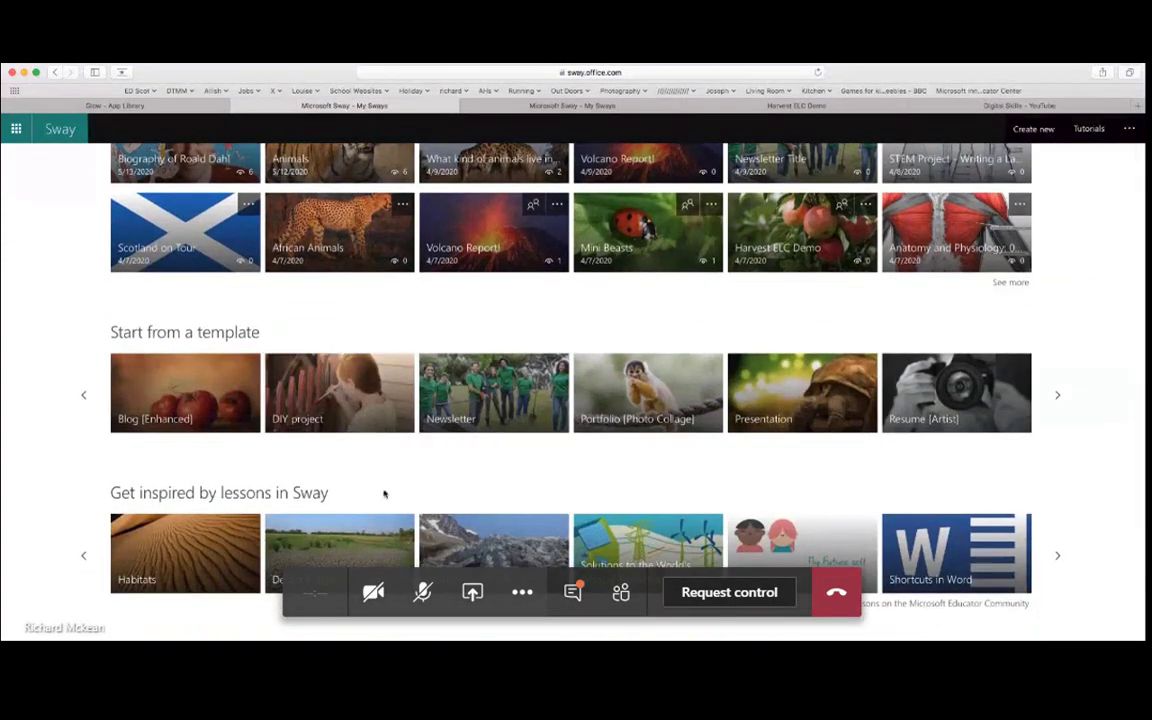
{"action": "scroll", "coordinate": [185, 473], "scroll_direction": "down", "scroll_amount": 1}
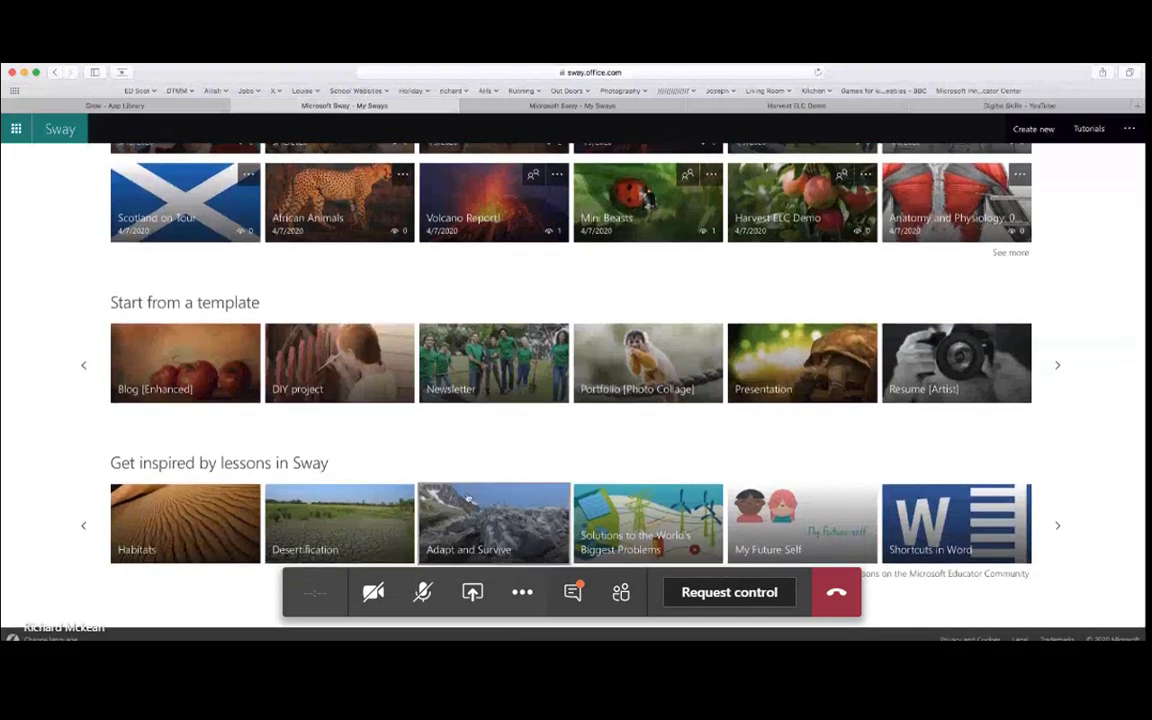
{"action": "scroll", "coordinate": [467, 497], "scroll_direction": "up", "scroll_amount": 4}
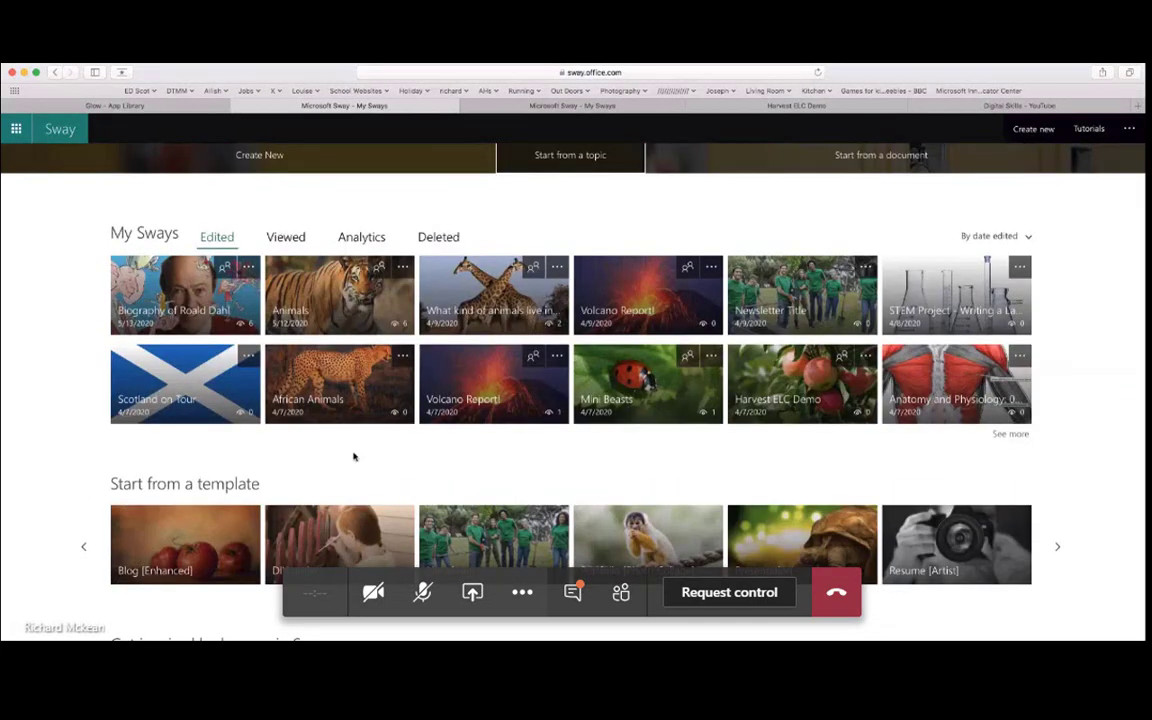
{"action": "scroll", "coordinate": [355, 458], "scroll_direction": "up", "scroll_amount": 1}
{"action": "scroll", "coordinate": [421, 432], "scroll_direction": "up", "scroll_amount": 1}
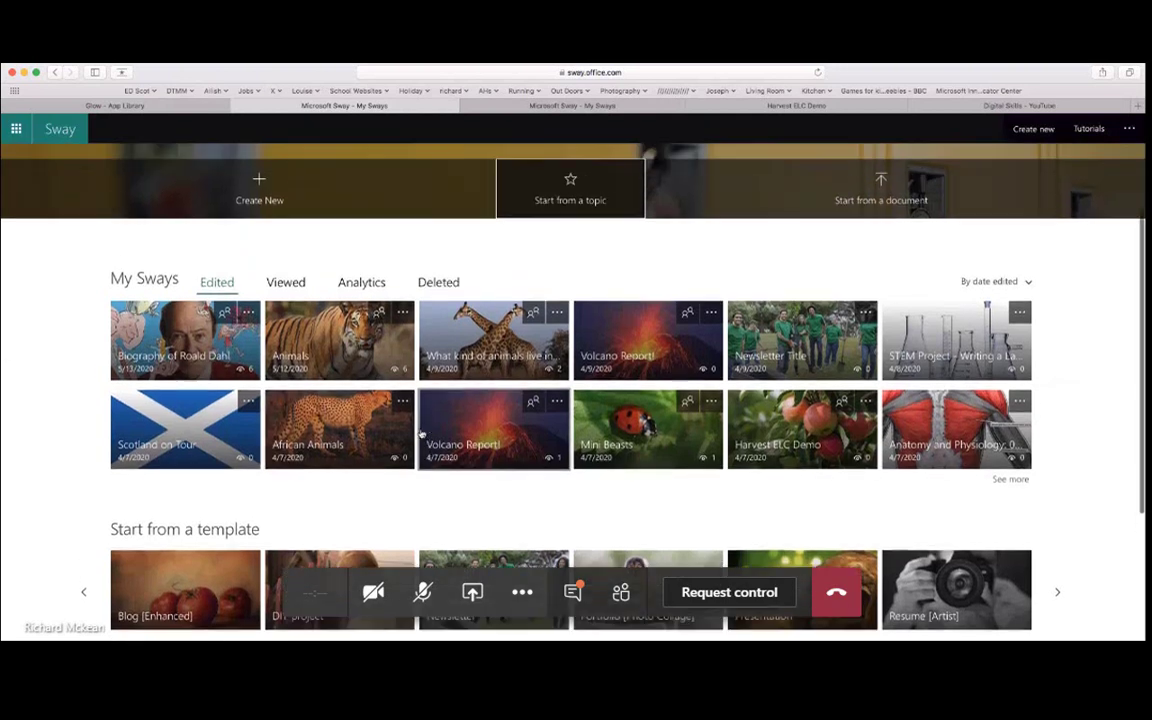
{"action": "left_click", "coordinate": [260, 182]}
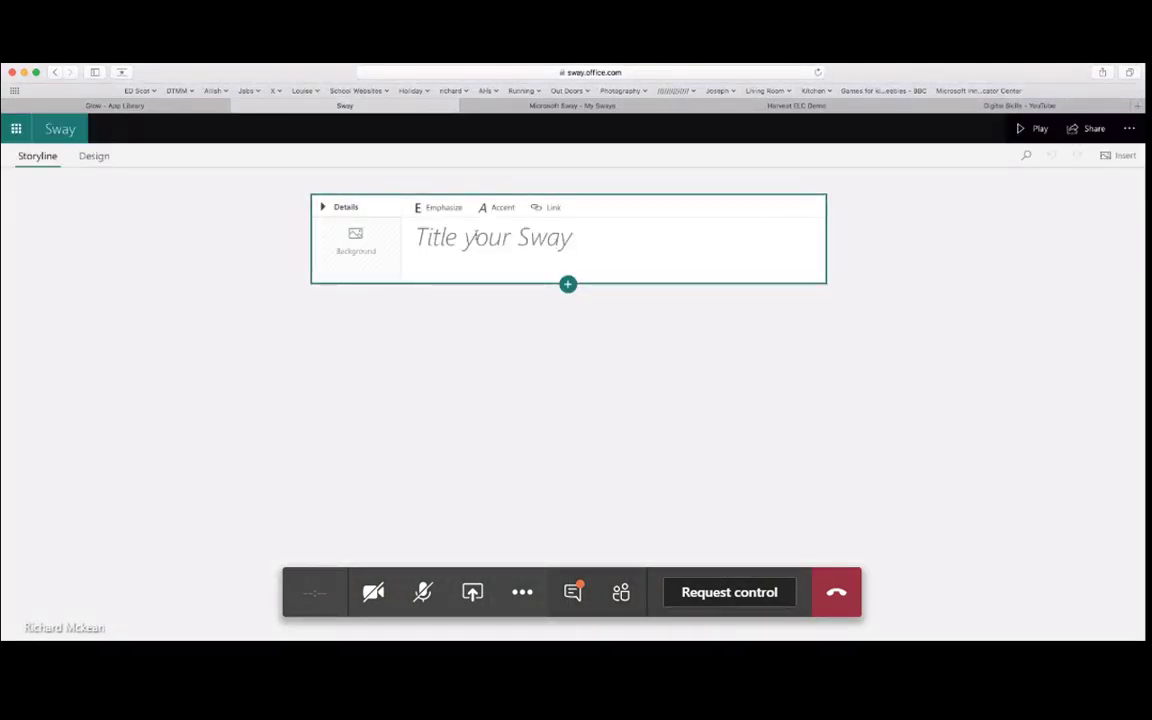
{"action": "left_click", "coordinate": [590, 240]}
{"action": "type", "text": "Scot"}
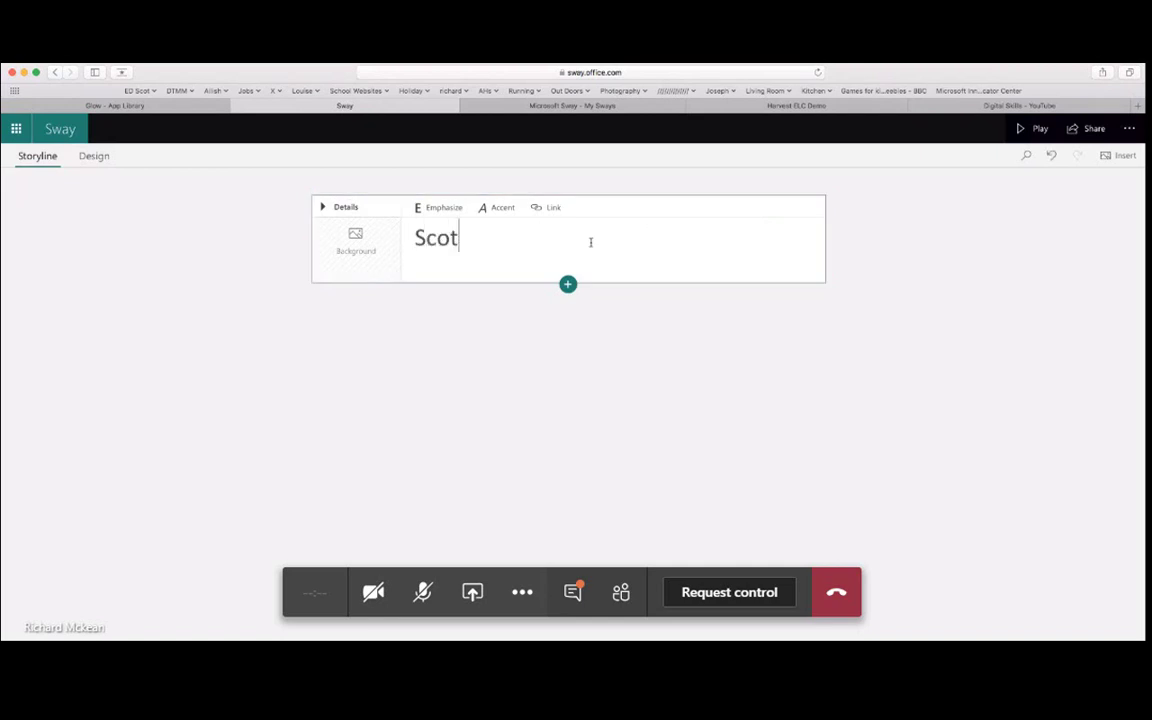
{"action": "type", "text": "land"}
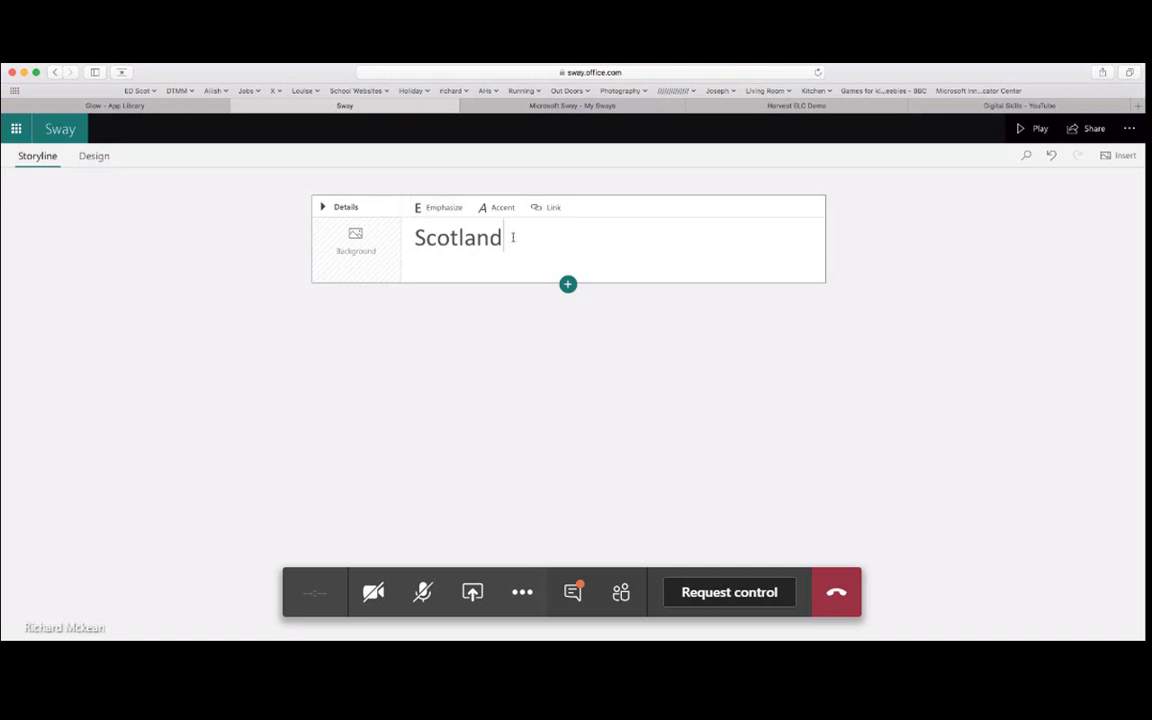
- Apply Emphasize and Accent formatting to the title text "Scotland"
{"action": "left_click_drag", "start_coordinate": [510, 238], "coordinate": [385, 233]}
{"action": "left_click", "coordinate": [436, 207]}
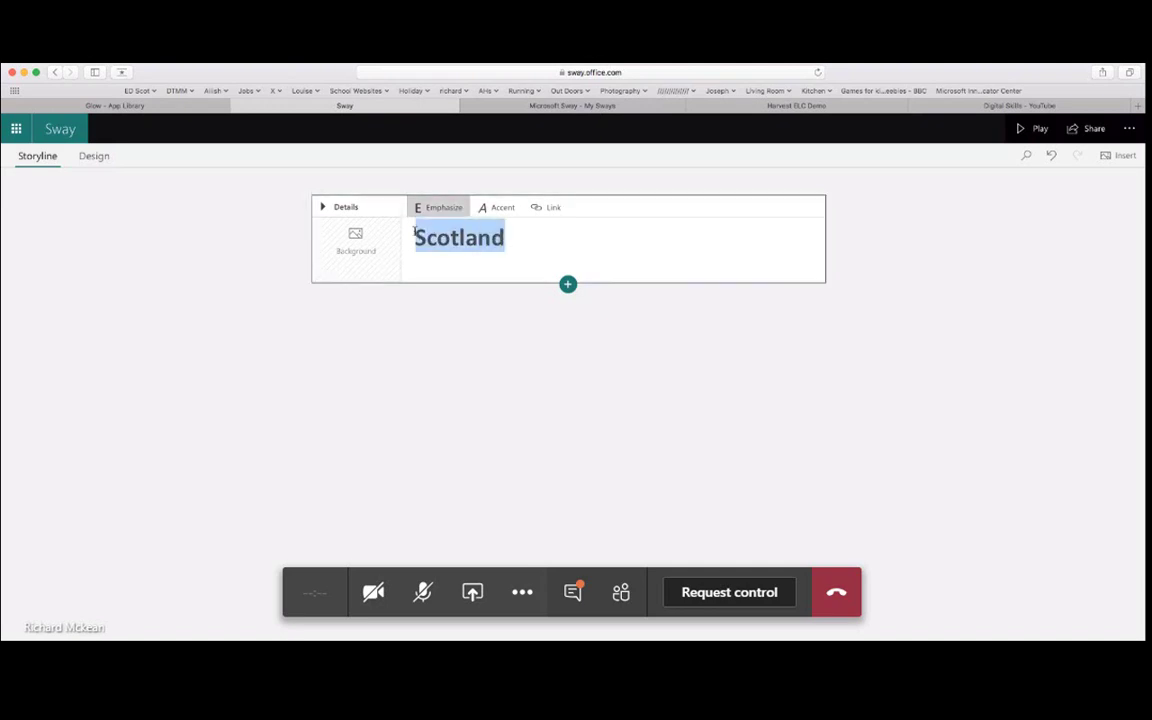
{"action": "left_click", "coordinate": [493, 210]}
{"action": "left_click", "coordinate": [545, 239]}
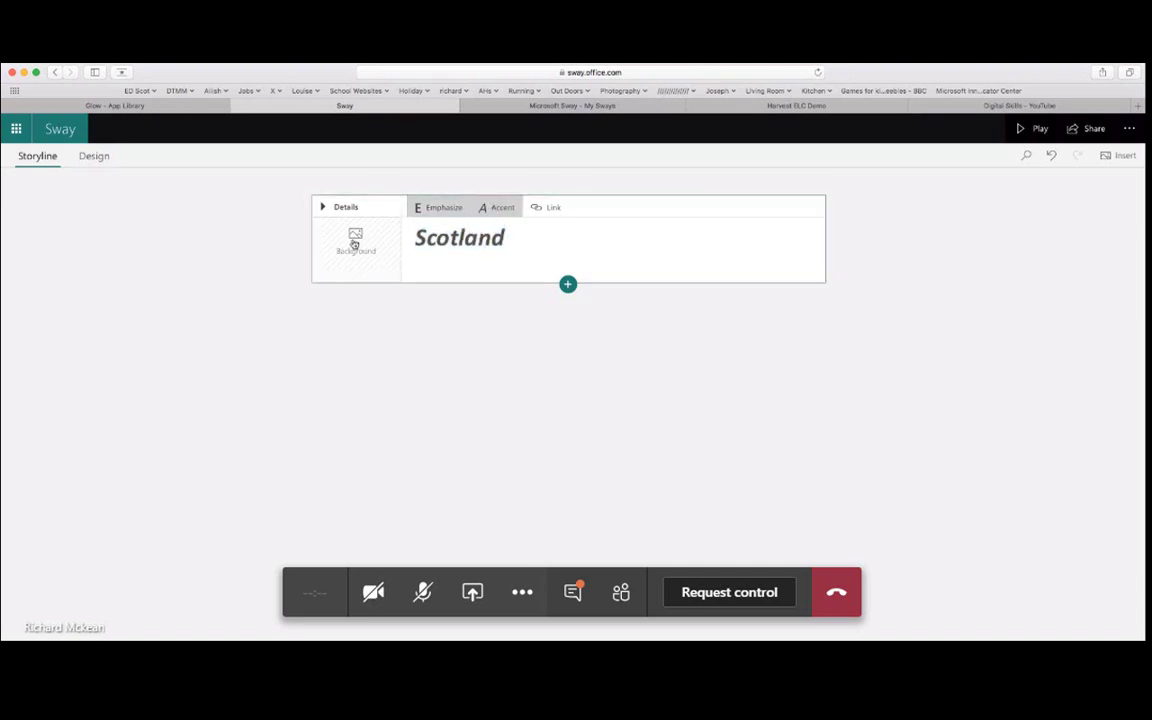
- Set the textured Scottish flag image from the suggested Scotland search as the title card's background, and preview the sway
{"action": "left_click", "coordinate": [368, 252]}
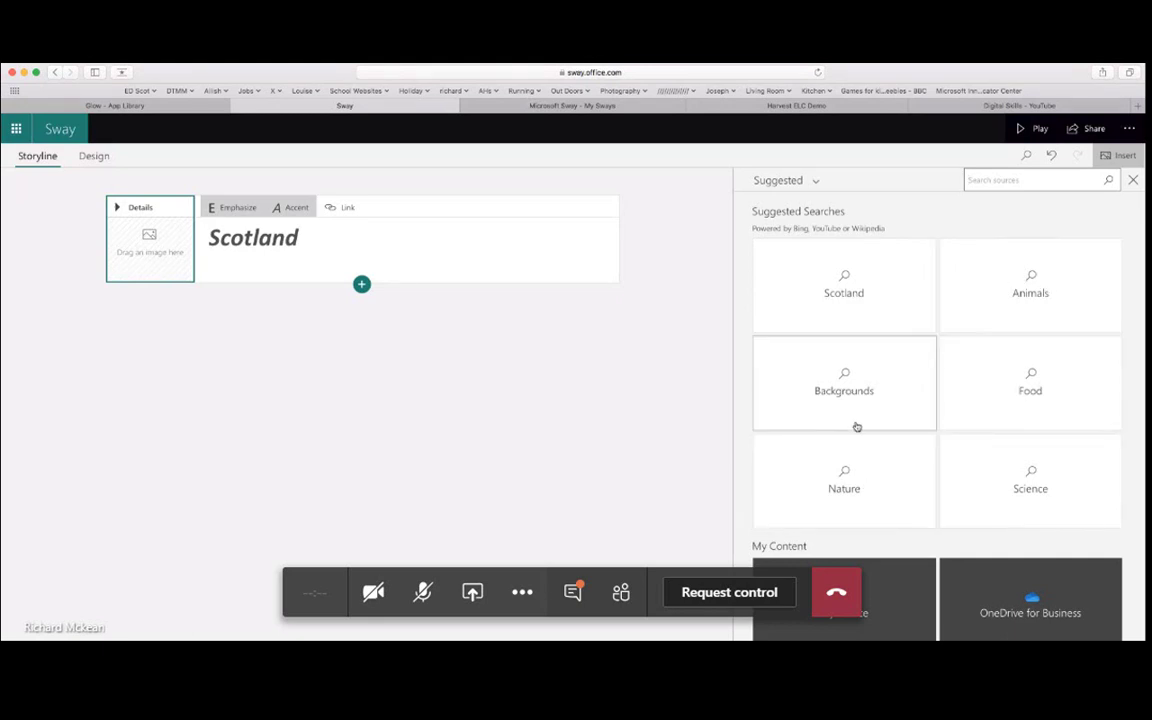
{"action": "left_click", "coordinate": [859, 307]}
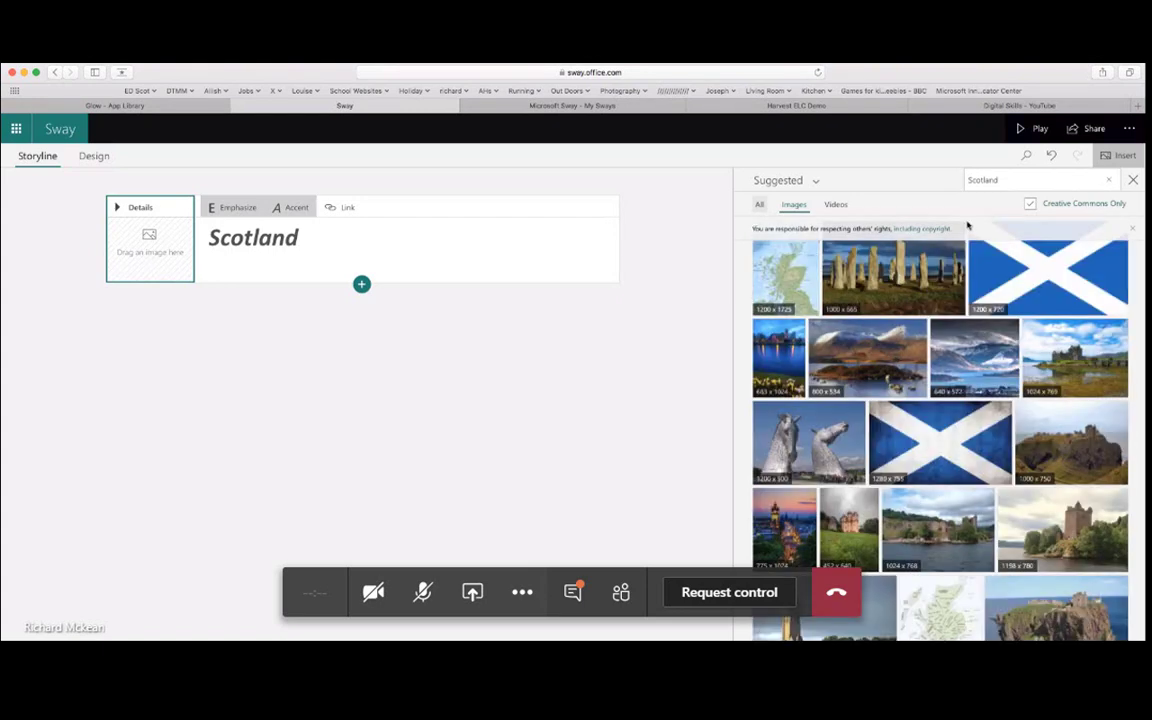
{"action": "left_click", "coordinate": [838, 205]}
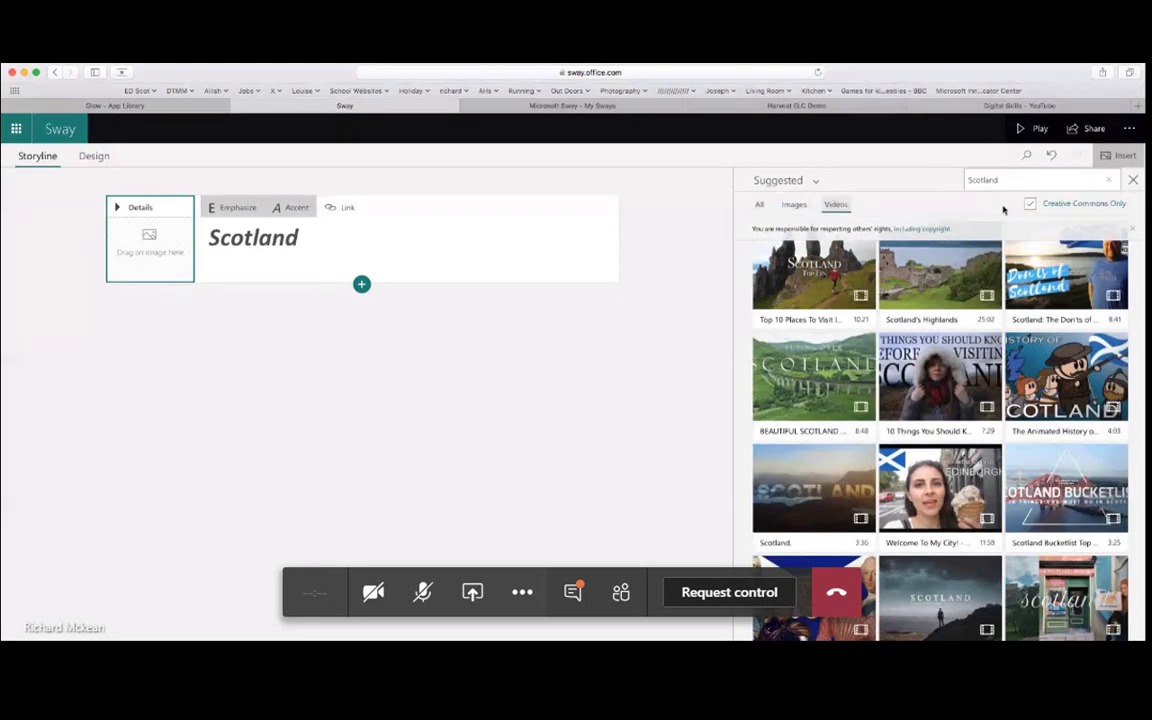
{"action": "left_click", "coordinate": [794, 206]}
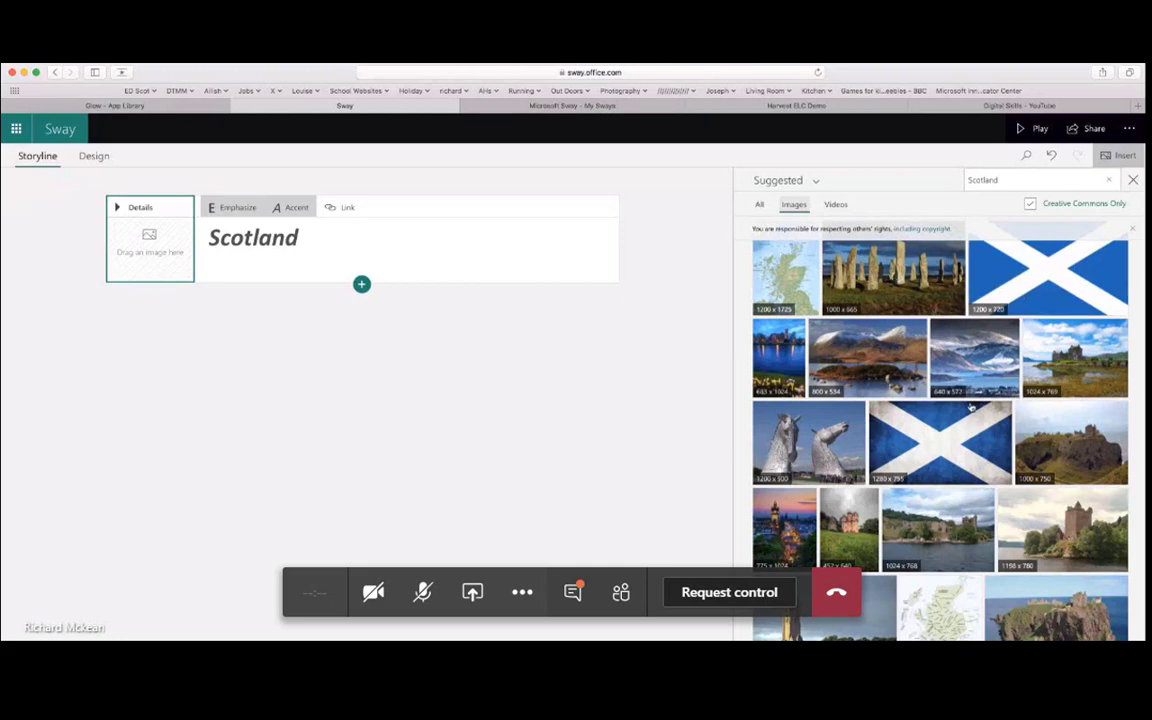
{"action": "left_click", "coordinate": [960, 445]}
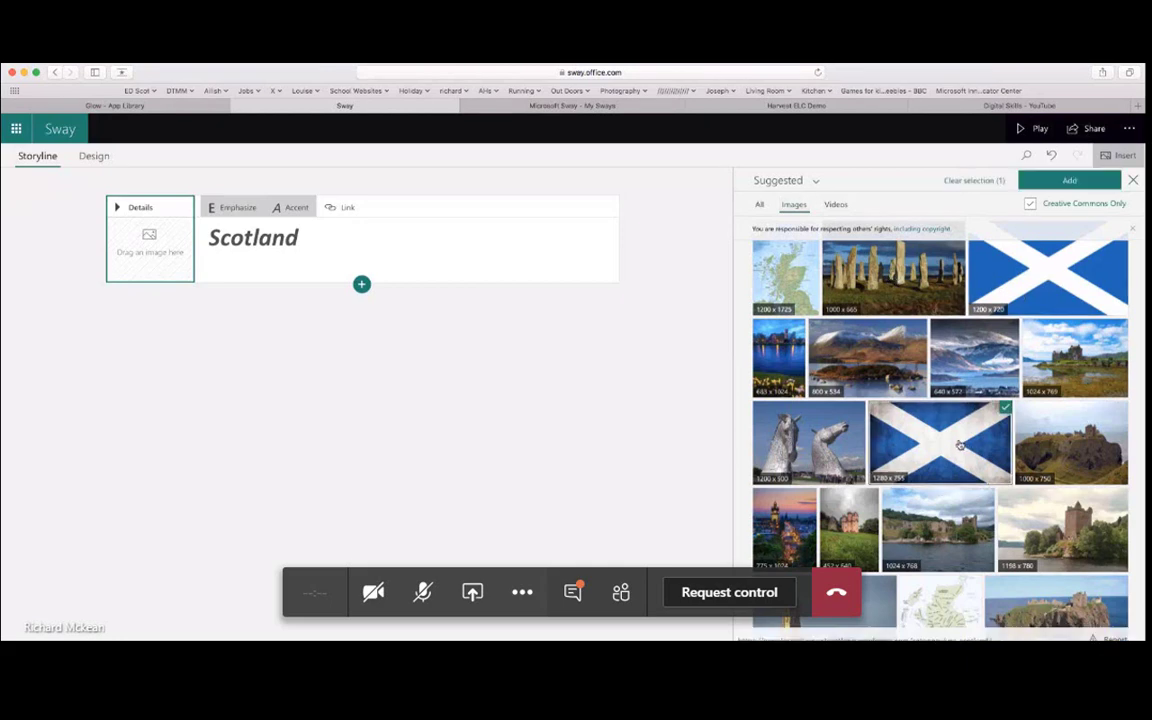
{"action": "left_click_drag", "start_coordinate": [960, 445], "coordinate": [170, 260]}
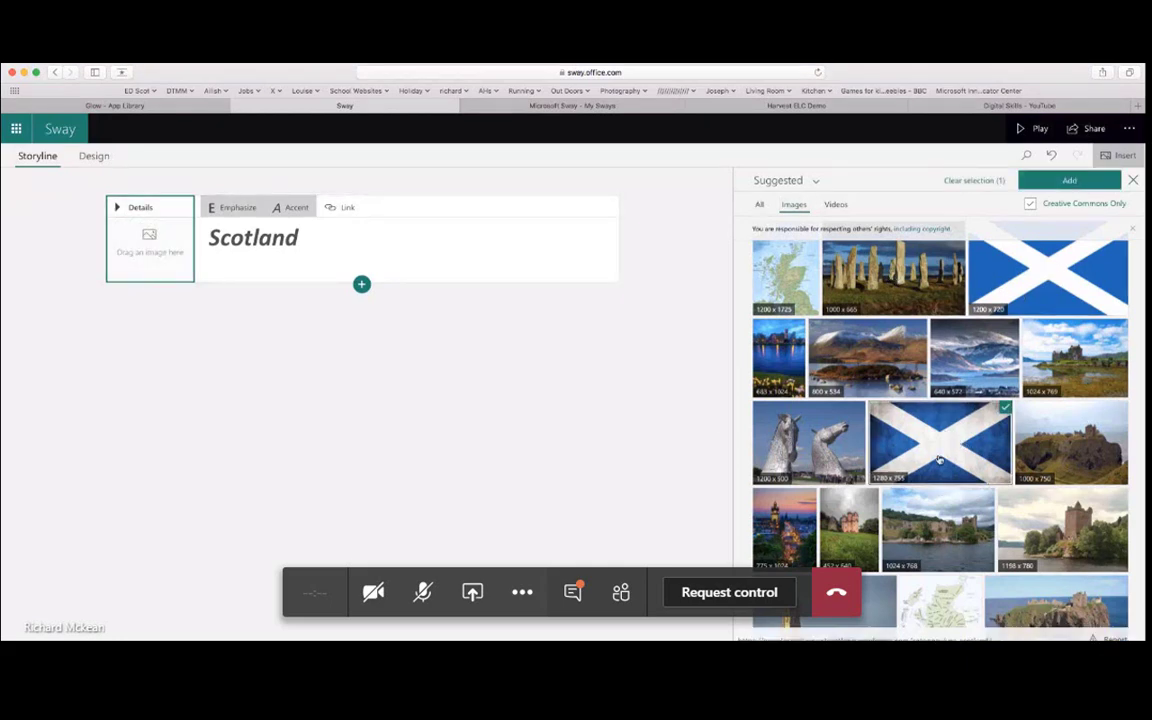
{"action": "left_click", "coordinate": [1076, 182]}
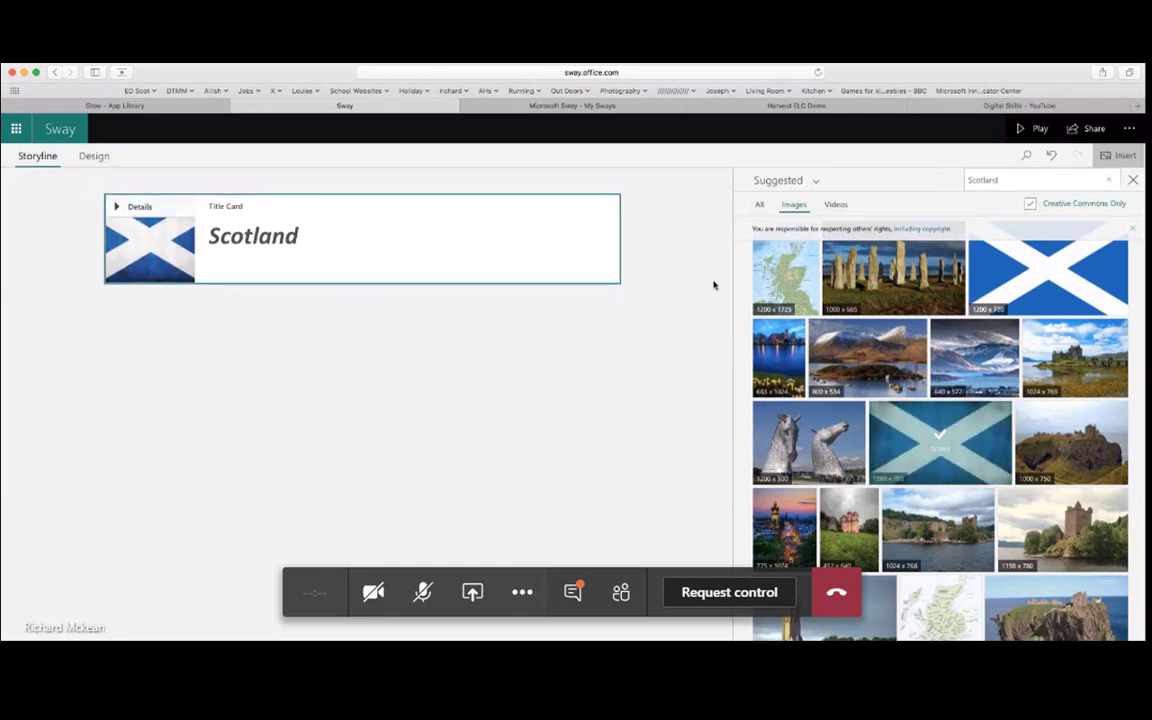
{"action": "left_click", "coordinate": [1032, 128]}
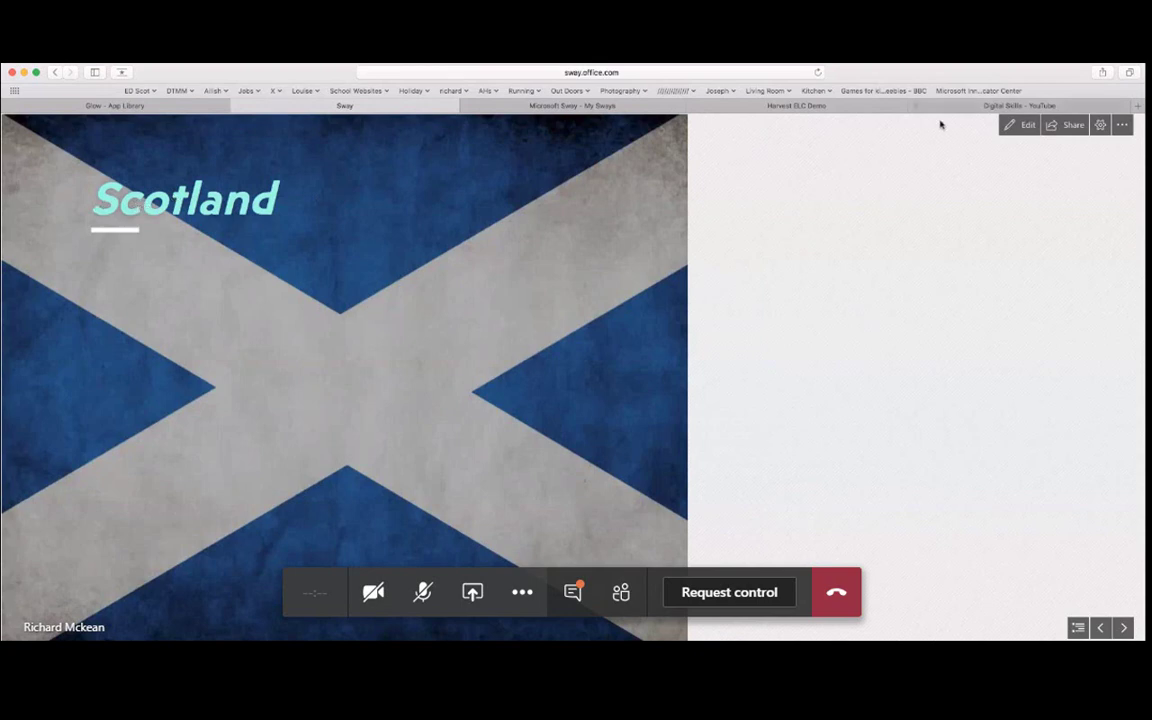
{"action": "left_click", "coordinate": [1031, 125]}
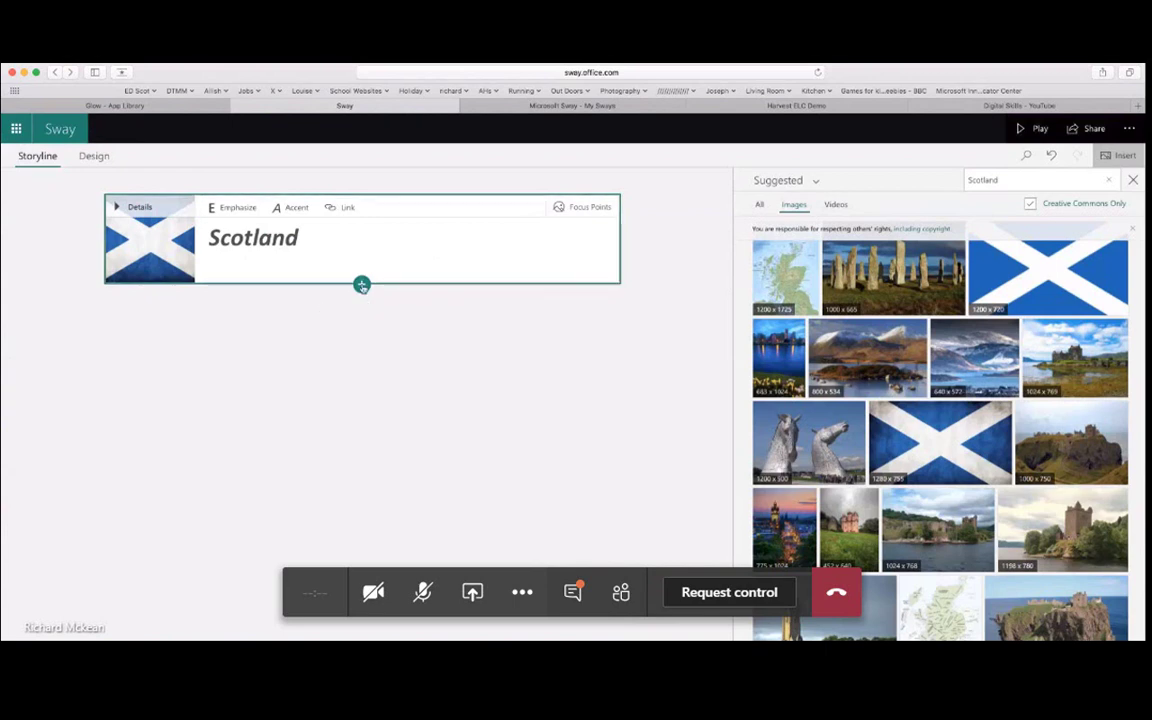
- Add a text card below the title card reading "This is all about Scotland"
{"action": "left_click", "coordinate": [362, 285]}
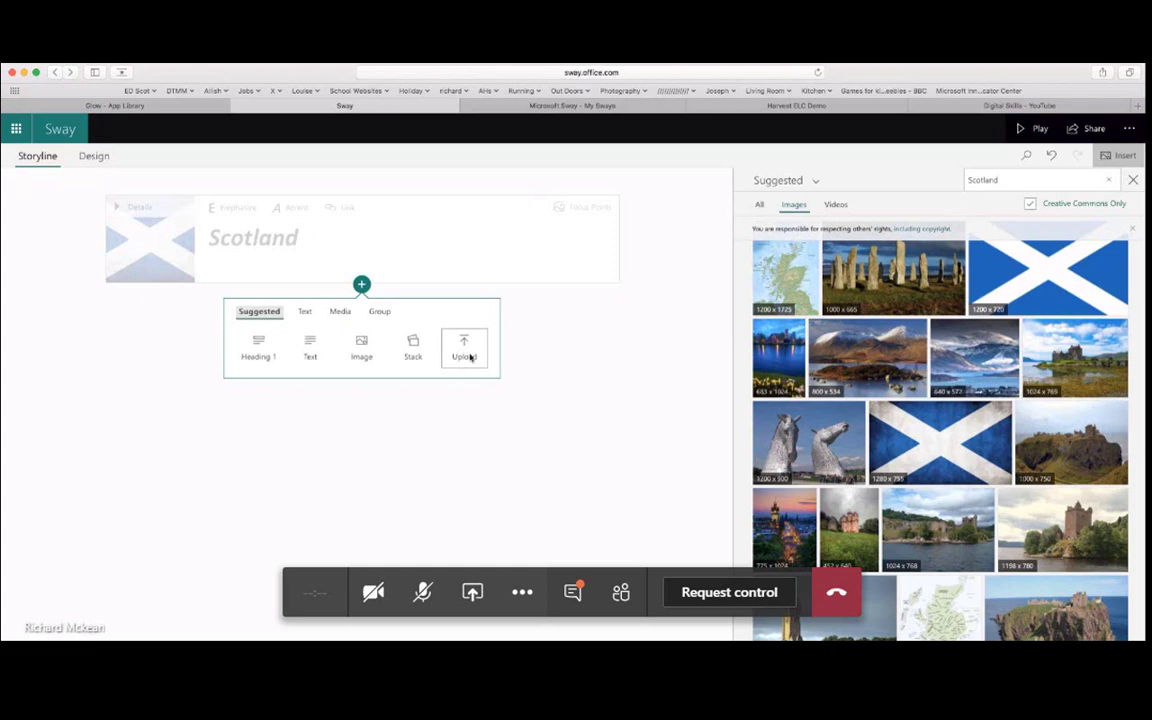
{"action": "left_click", "coordinate": [305, 311]}
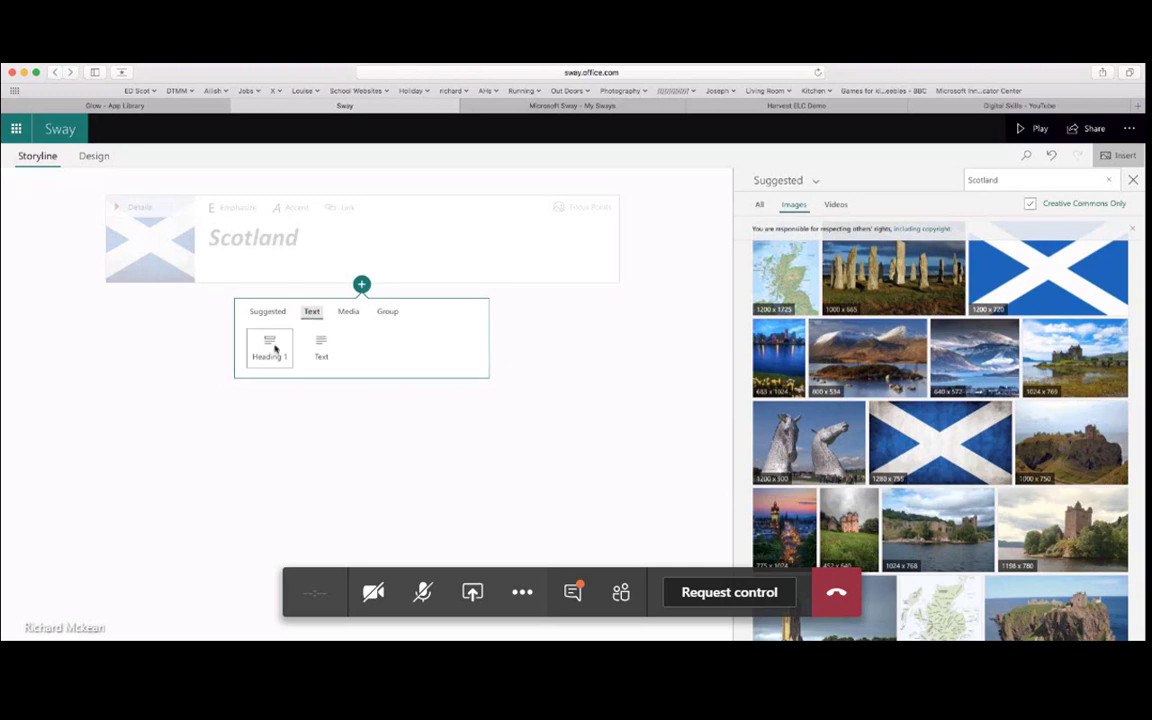
{"action": "left_click", "coordinate": [340, 312]}
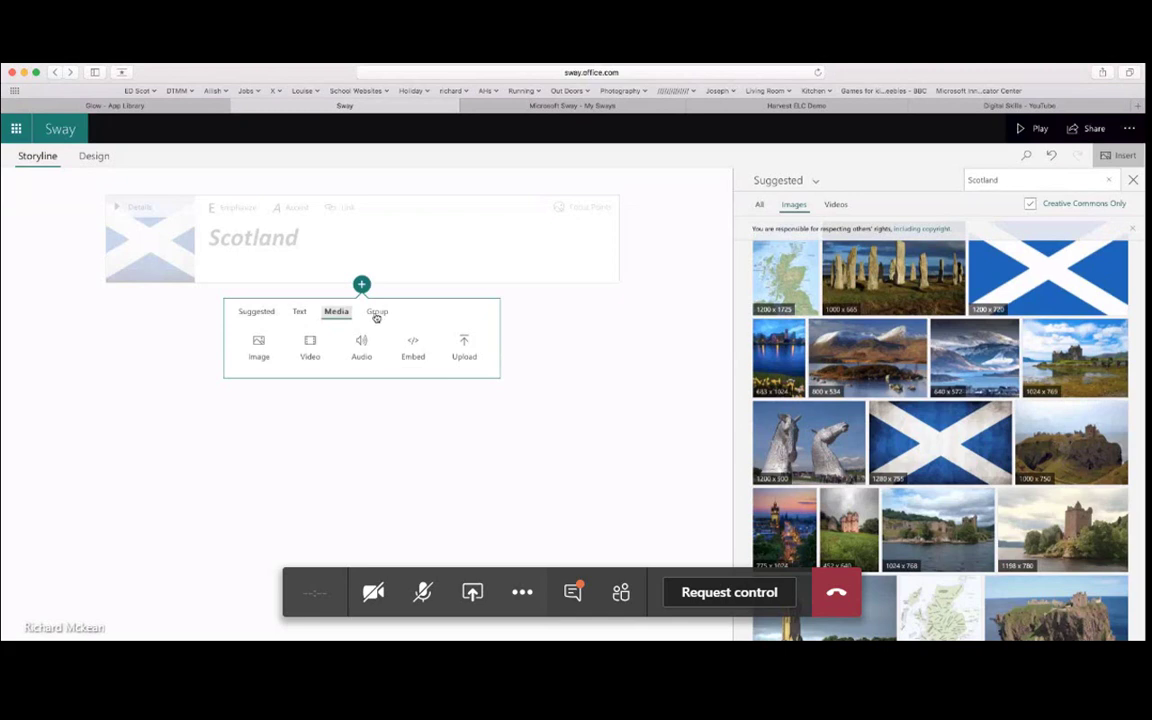
{"action": "left_click", "coordinate": [376, 313]}
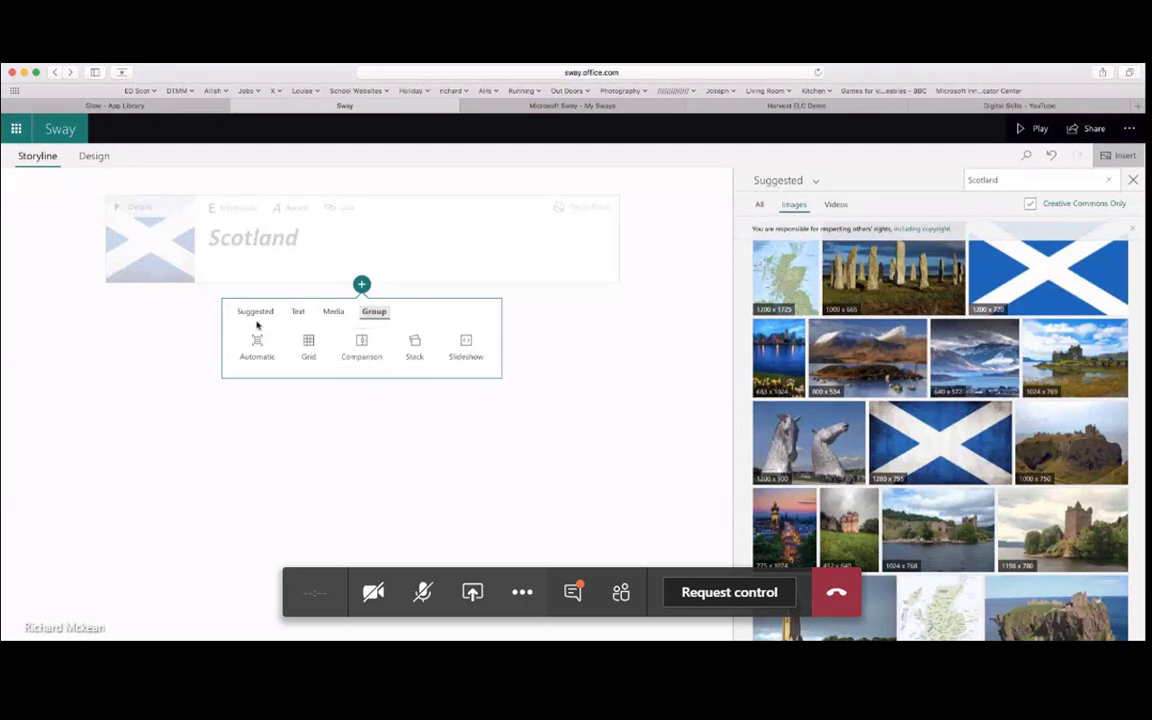
{"action": "left_click", "coordinate": [301, 313]}
{"action": "left_click", "coordinate": [279, 314]}
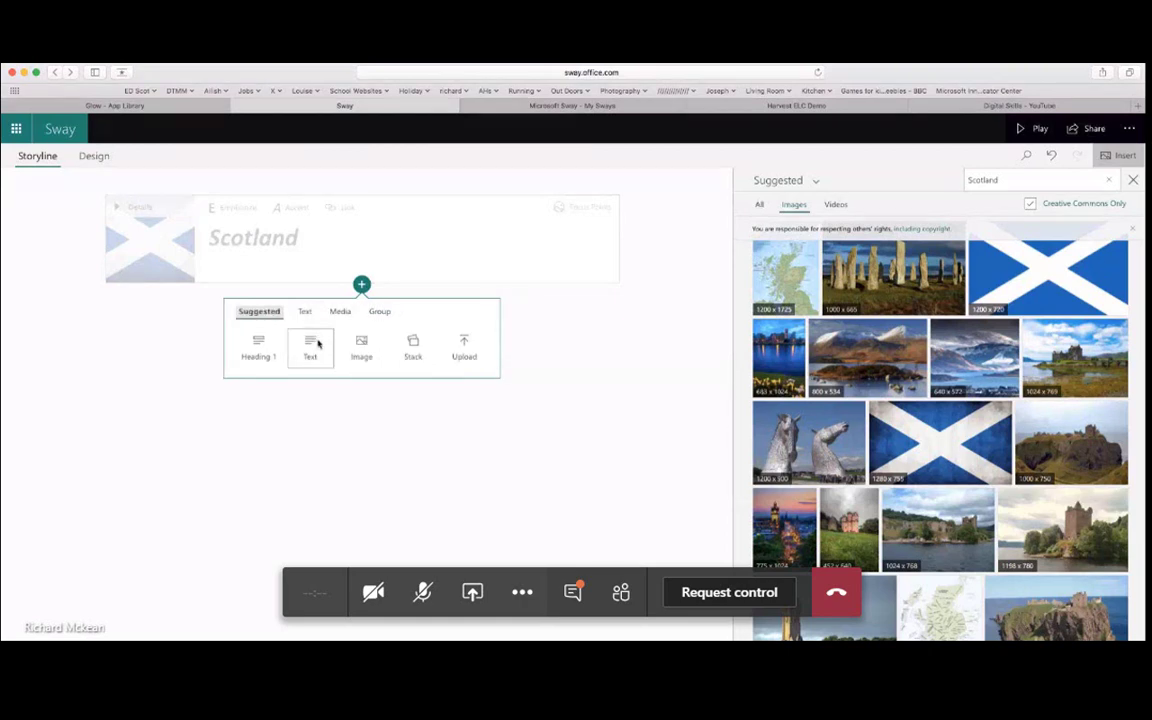
{"action": "left_click", "coordinate": [310, 346]}
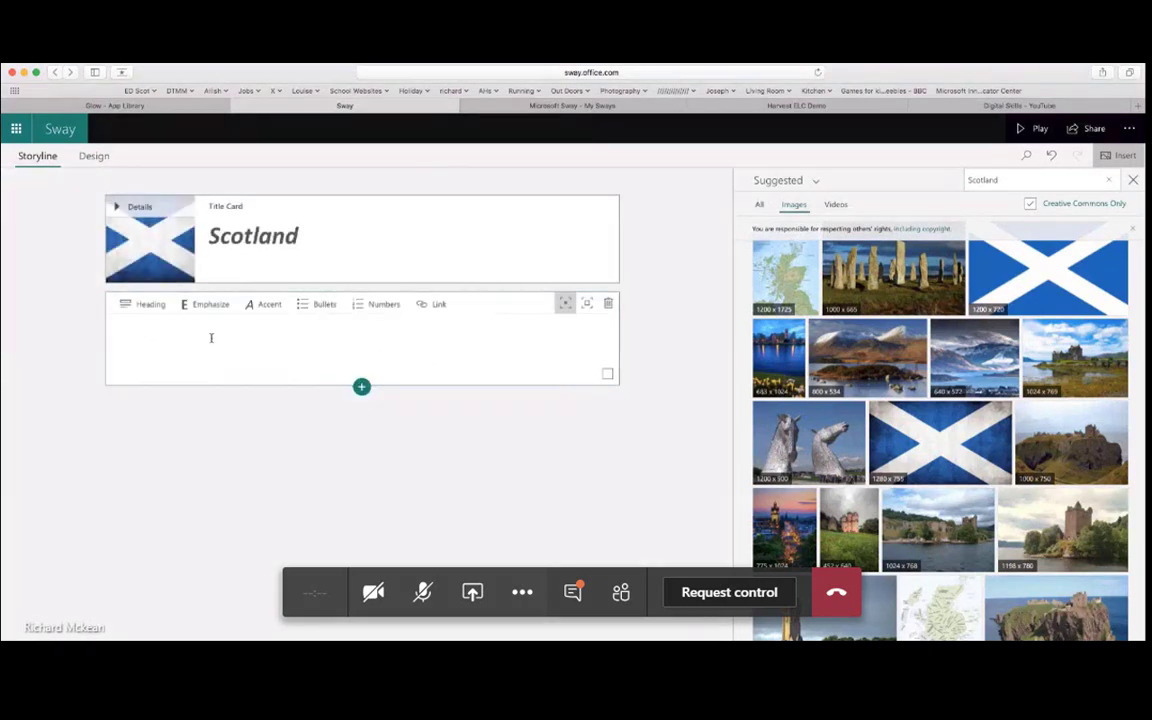
{"action": "type", "text": "This is all about Scotland"}
- Emphasize the sentence "This is all about Scotland" in the text card
{"action": "left_click_drag", "start_coordinate": [226, 336], "coordinate": [119, 335]}
{"action": "left_click", "coordinate": [205, 304]}
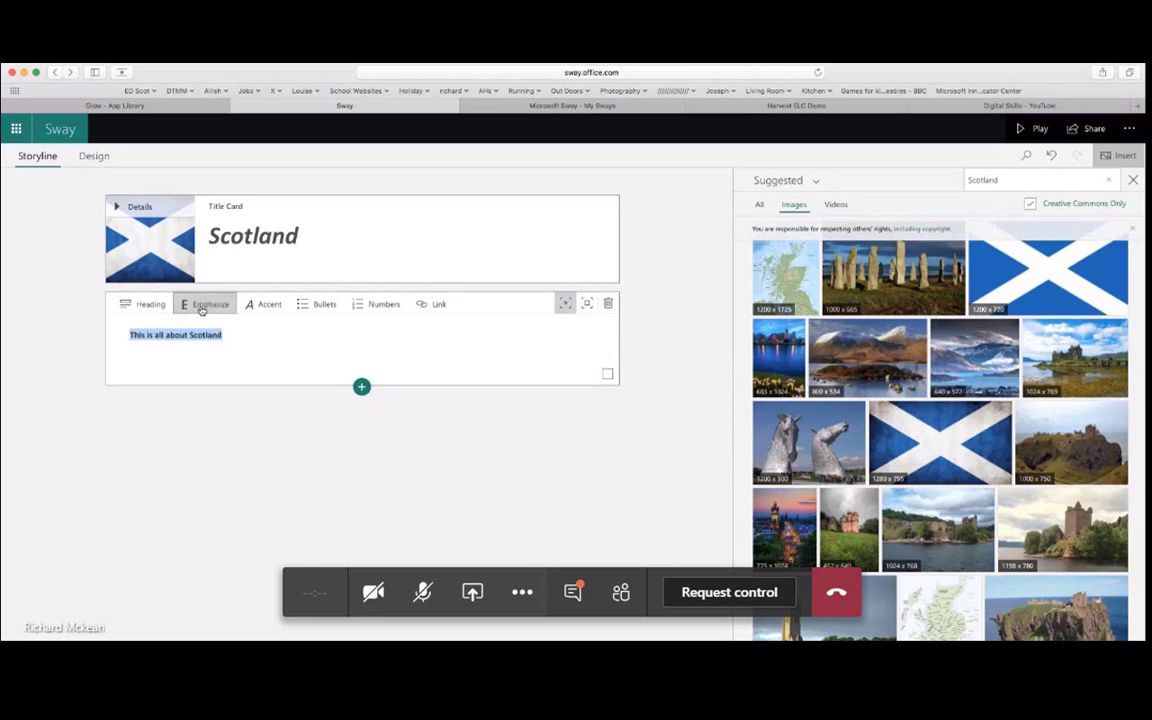
{"action": "left_click", "coordinate": [226, 333]}
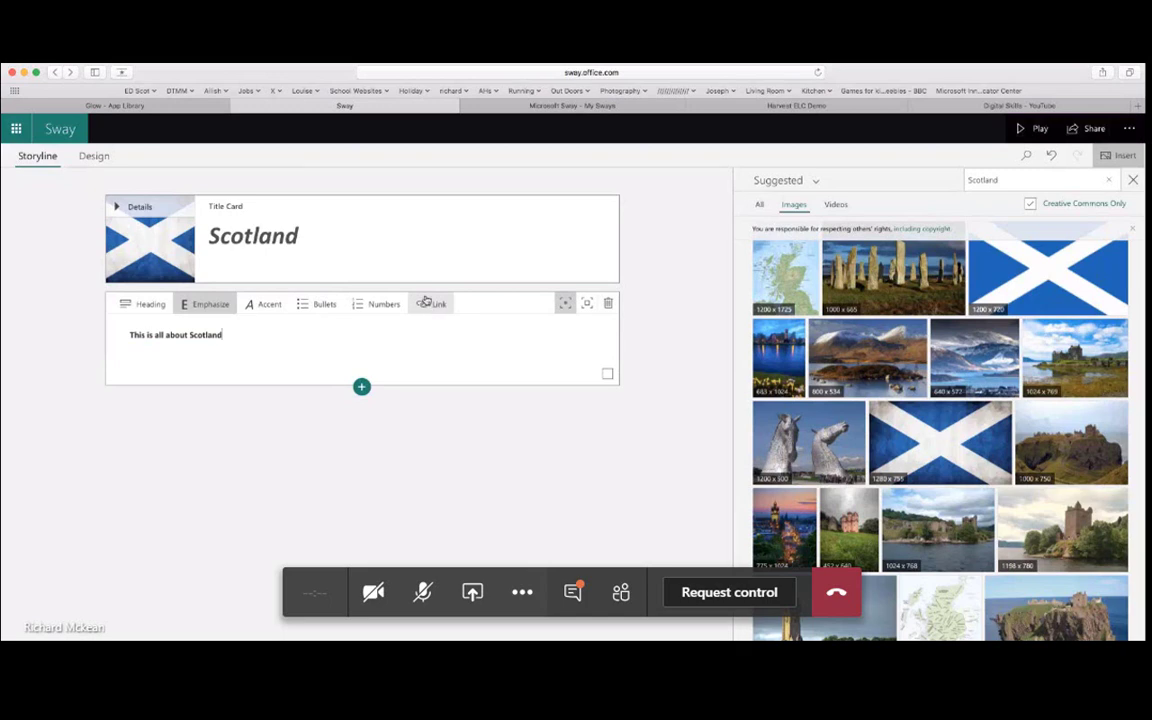
{"action": "left_click", "coordinate": [438, 305]}
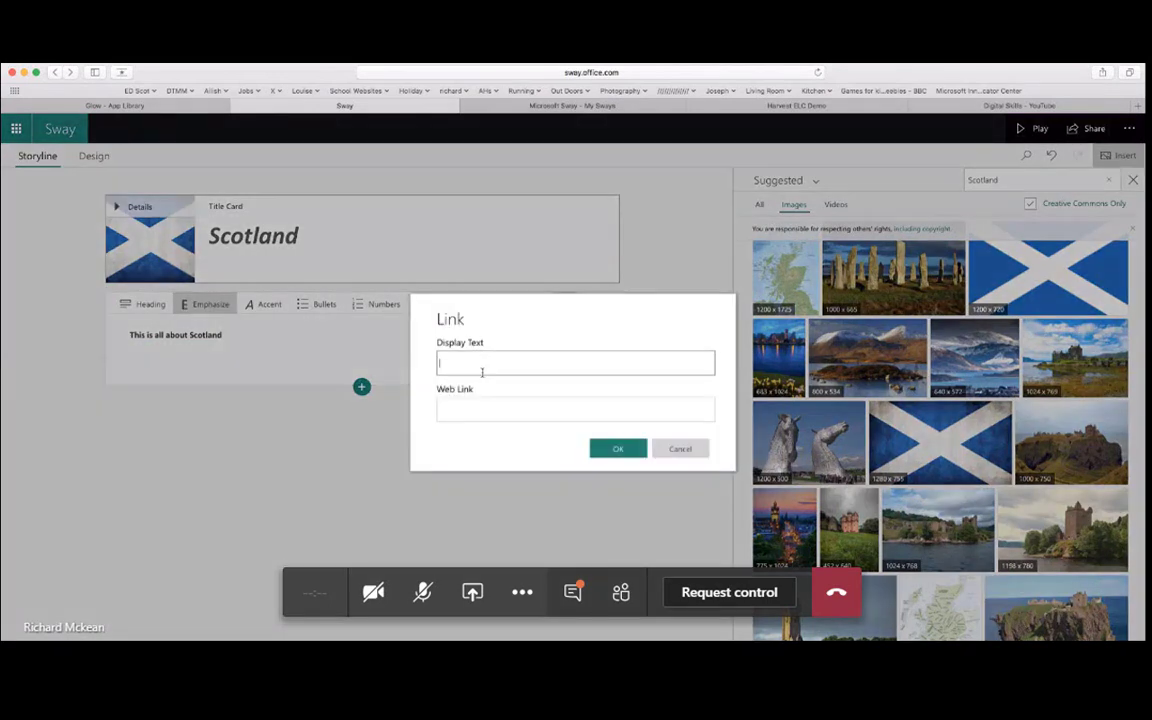
{"action": "type", "text": "look here"}
{"action": "left_click", "coordinate": [470, 405]}
{"action": "type", "text": "www"}
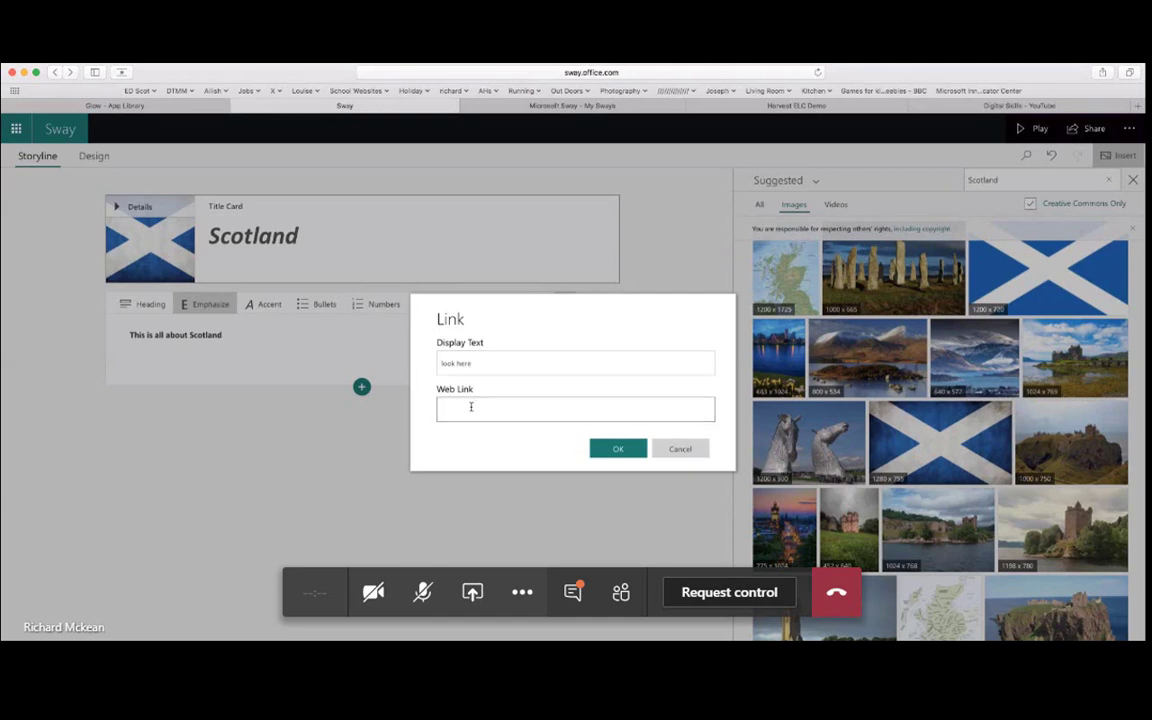
{"action": "type", "text": ".bbc.co.uk"}
{"action": "left_click", "coordinate": [491, 362]}
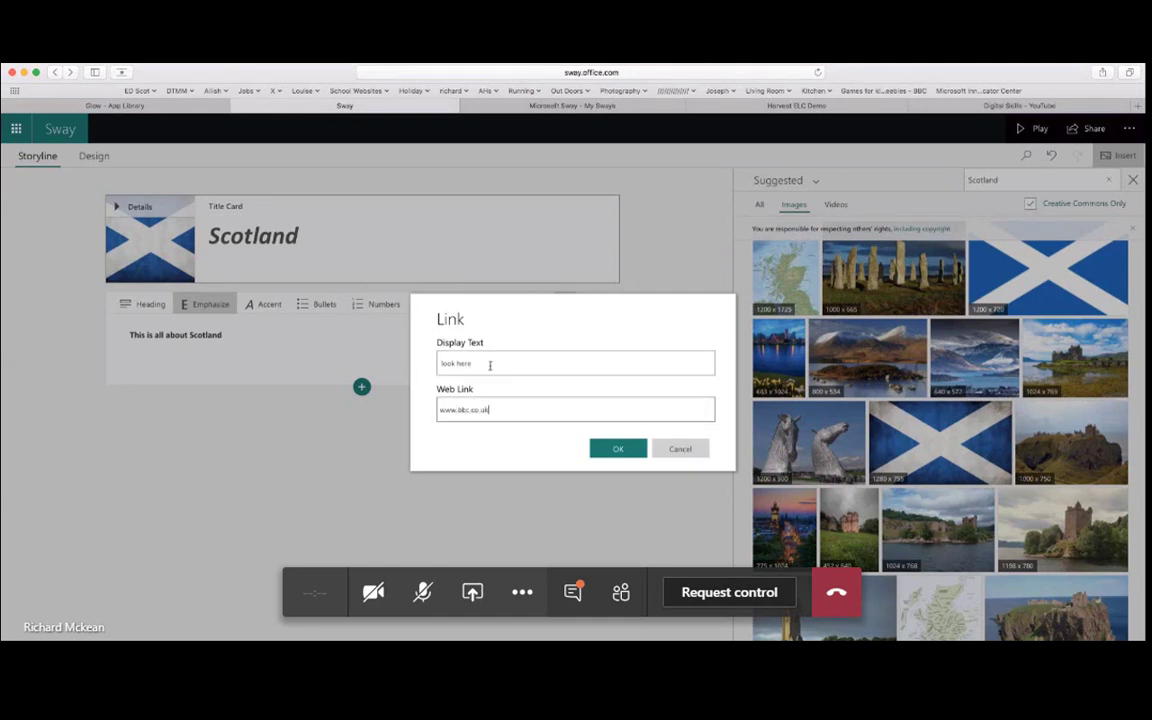
{"action": "left_click", "coordinate": [494, 404]}
{"action": "left_click", "coordinate": [620, 449]}
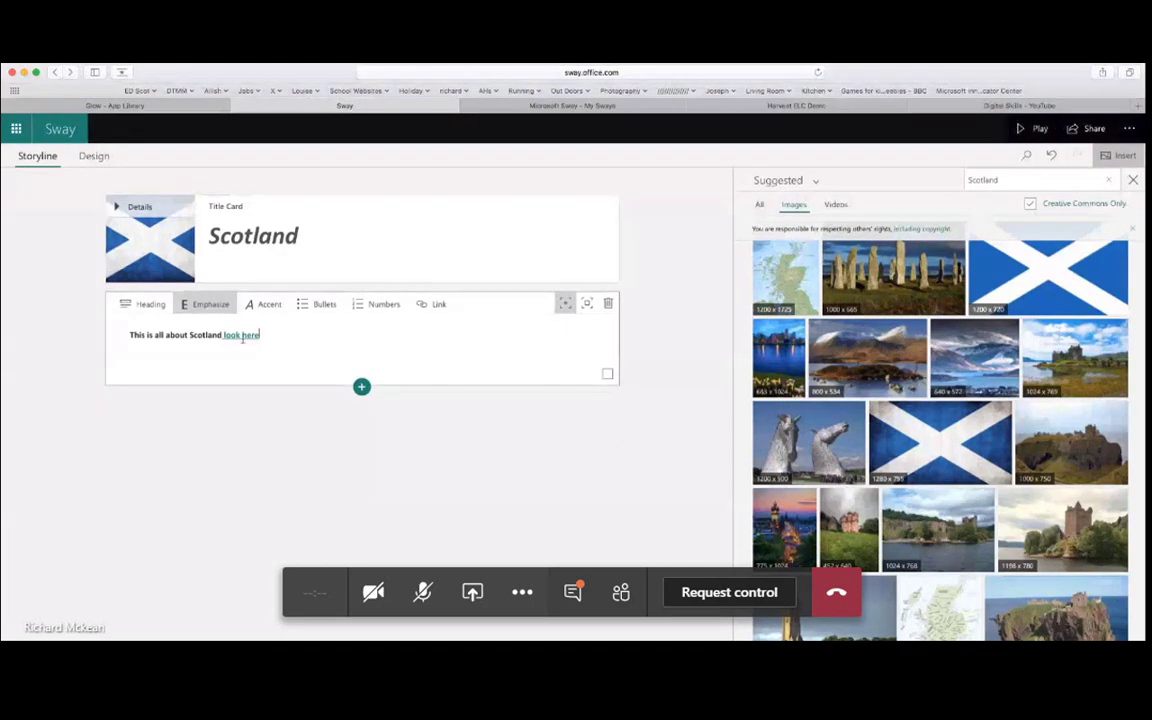
- Play the sway to check the new text and link beside the title, and return to editing
{"action": "left_click", "coordinate": [1033, 128]}
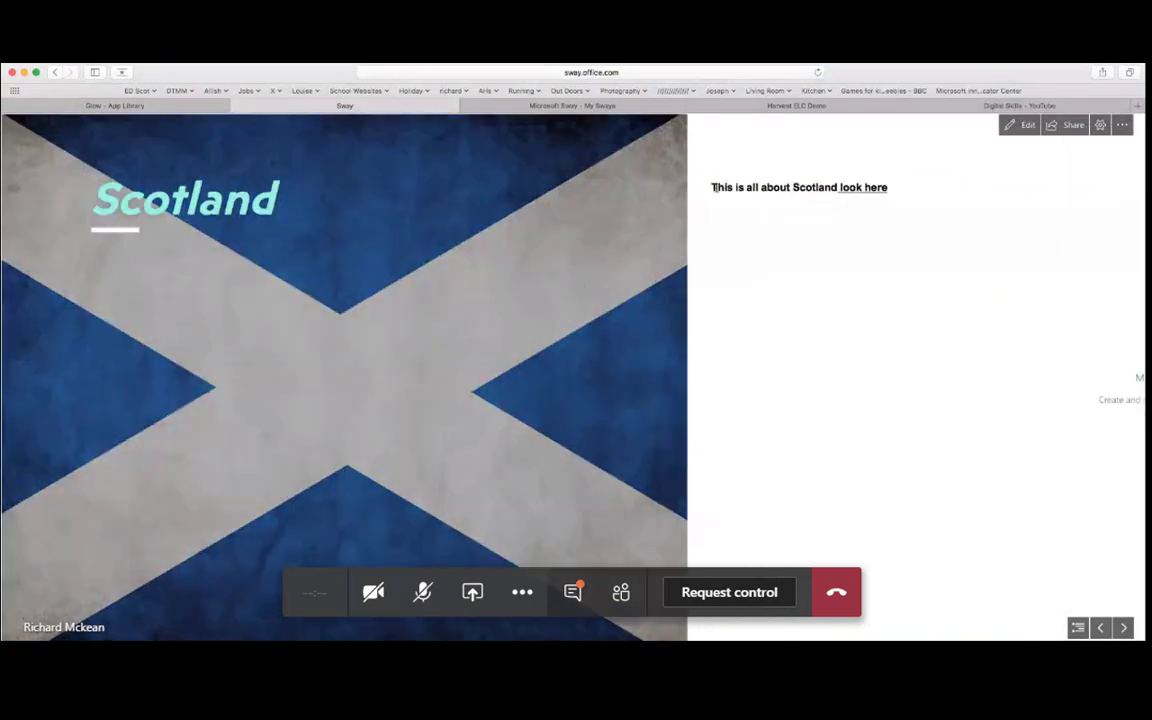
{"action": "left_click_drag", "start_coordinate": [713, 187], "coordinate": [859, 193]}
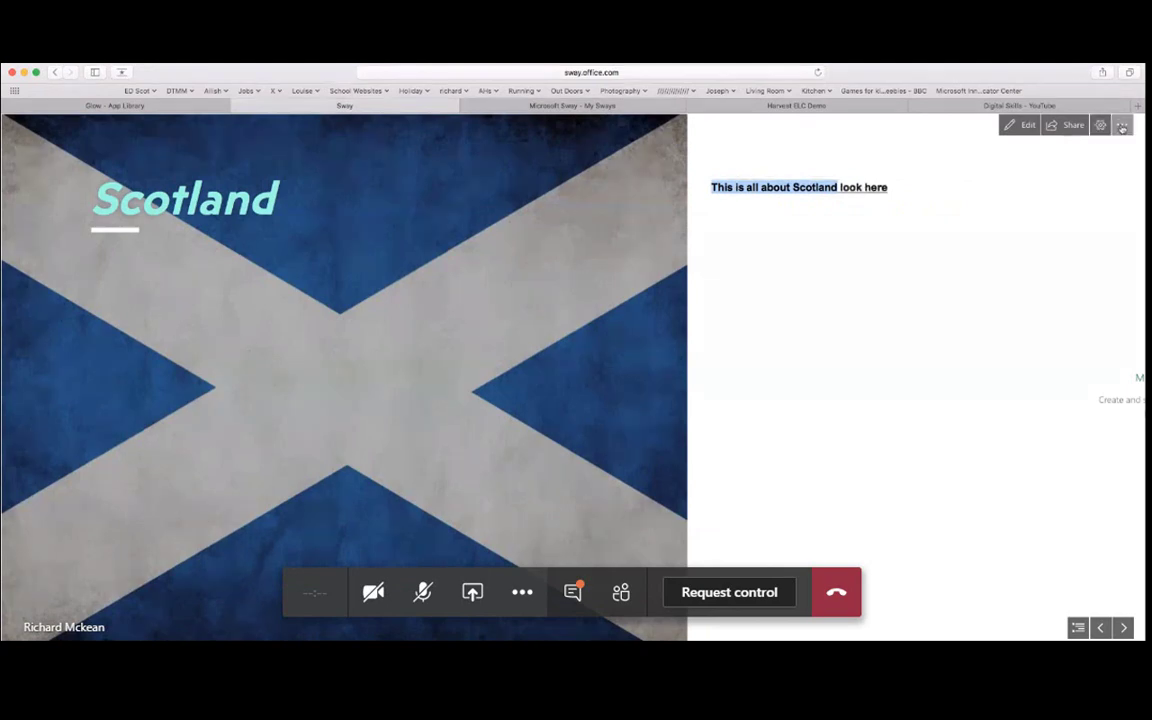
{"action": "left_click", "coordinate": [1025, 128]}
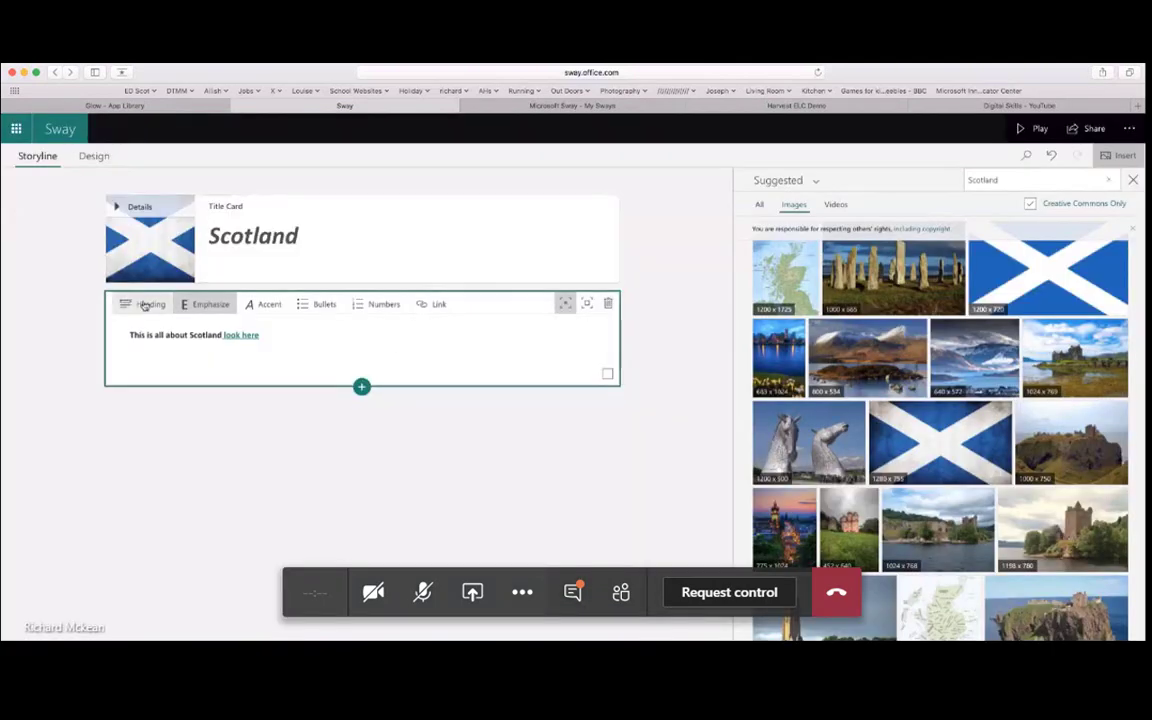
- View the Text and Media content options for a new card below the text card
{"action": "left_click", "coordinate": [362, 388]}
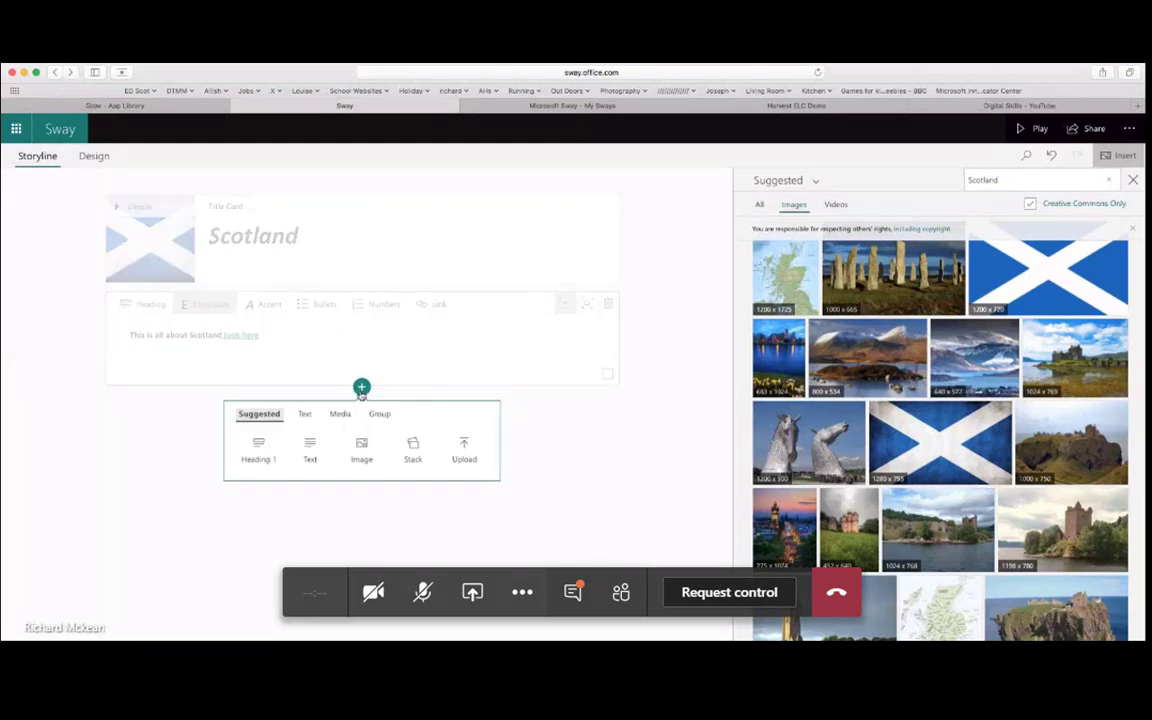
{"action": "left_click", "coordinate": [303, 416]}
{"action": "left_click", "coordinate": [340, 414]}
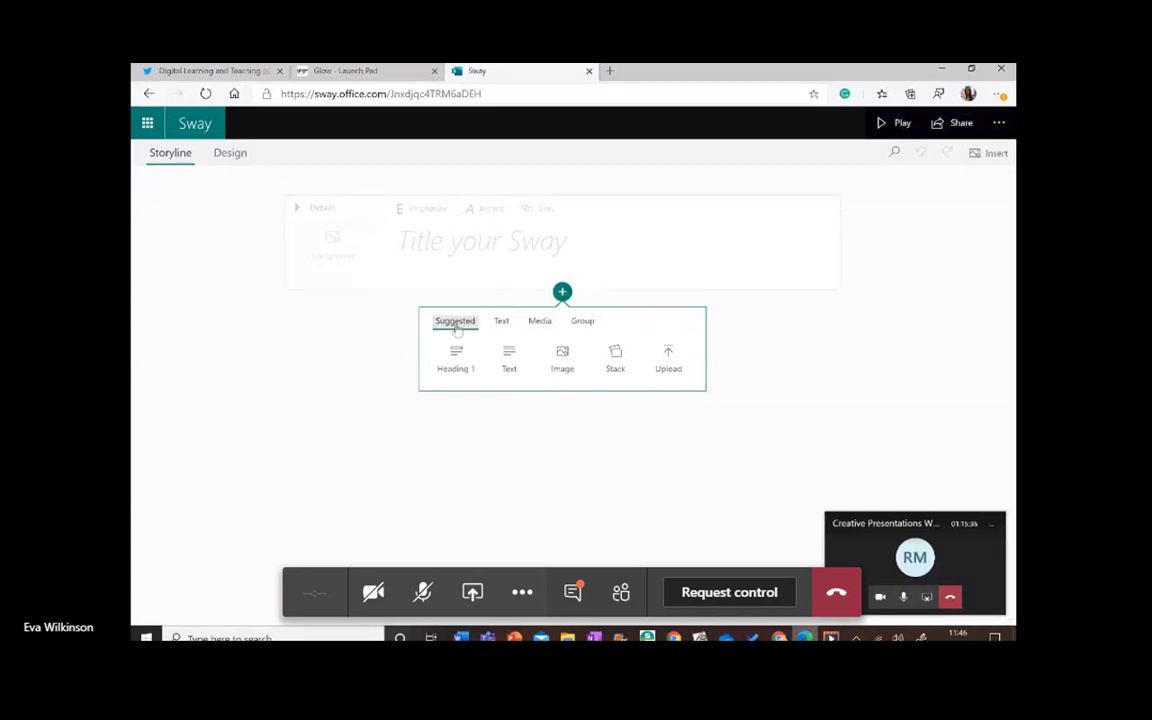
- Add an audio card below the title card of the untitled sway and record audio directly into it
{"action": "left_click", "coordinate": [548, 328]}
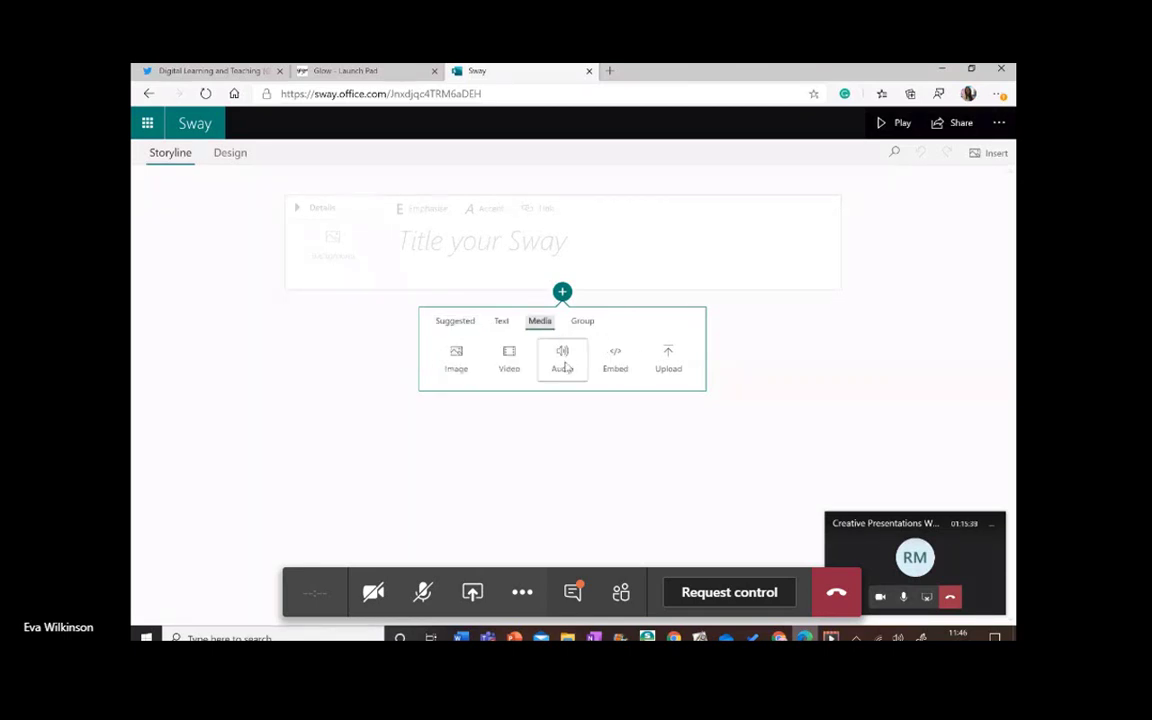
{"action": "left_click", "coordinate": [563, 360]}
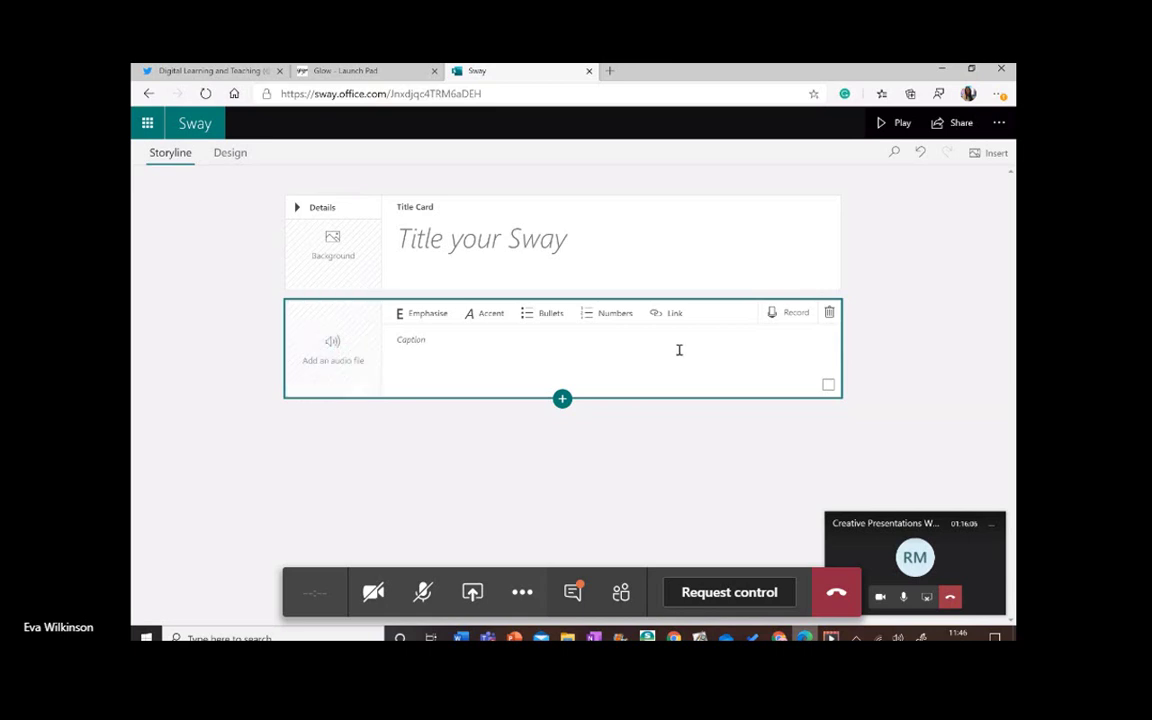
{"action": "left_click", "coordinate": [784, 314]}
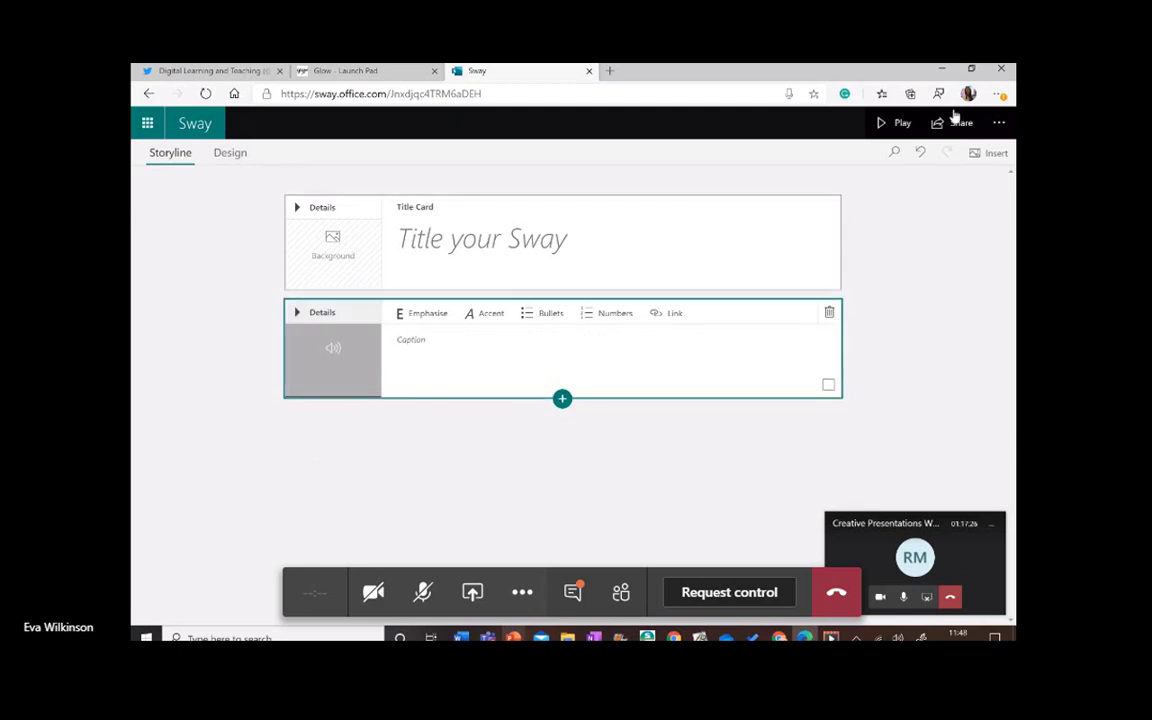
- Play the sway to listen to the recorded audio clip, and stop sharing the screen
{"action": "left_click", "coordinate": [890, 130]}
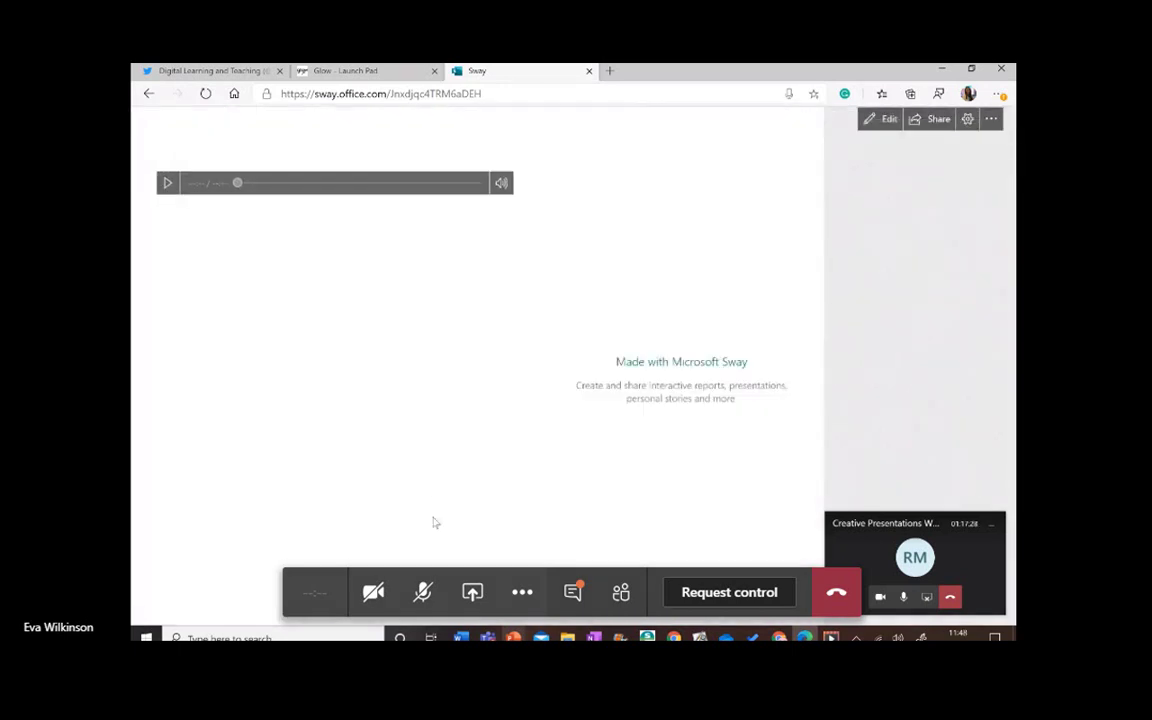
{"action": "left_click", "coordinate": [167, 186]}
{"action": "left_click", "coordinate": [167, 186]}
{"action": "left_click", "coordinate": [167, 186]}
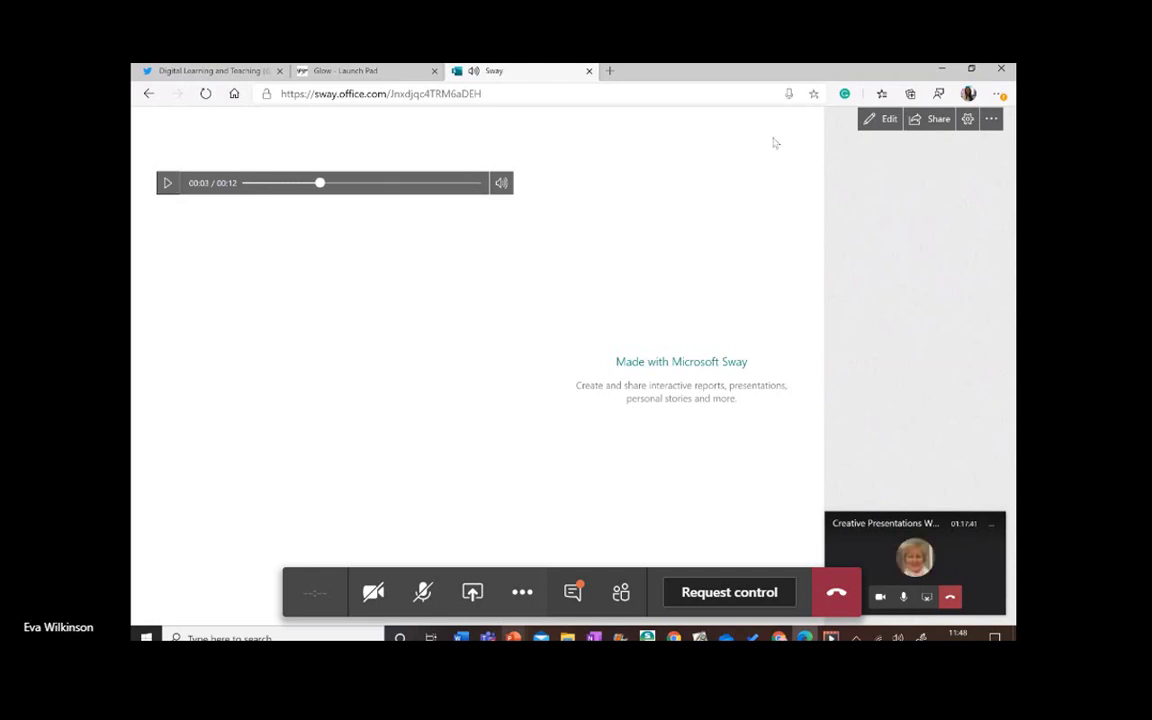
{"action": "left_click", "coordinate": [927, 599]}
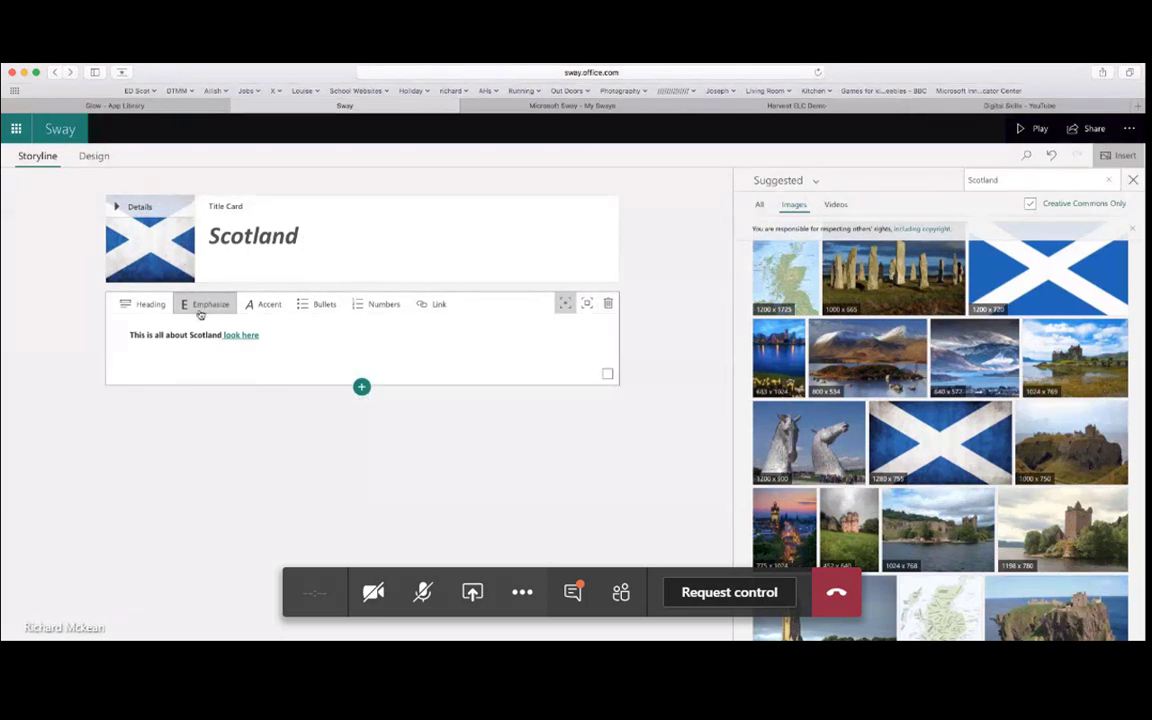
- Add a Stack group below the text card and place the suggested Eilean Donan Castle image in it
{"action": "left_click", "coordinate": [362, 388]}
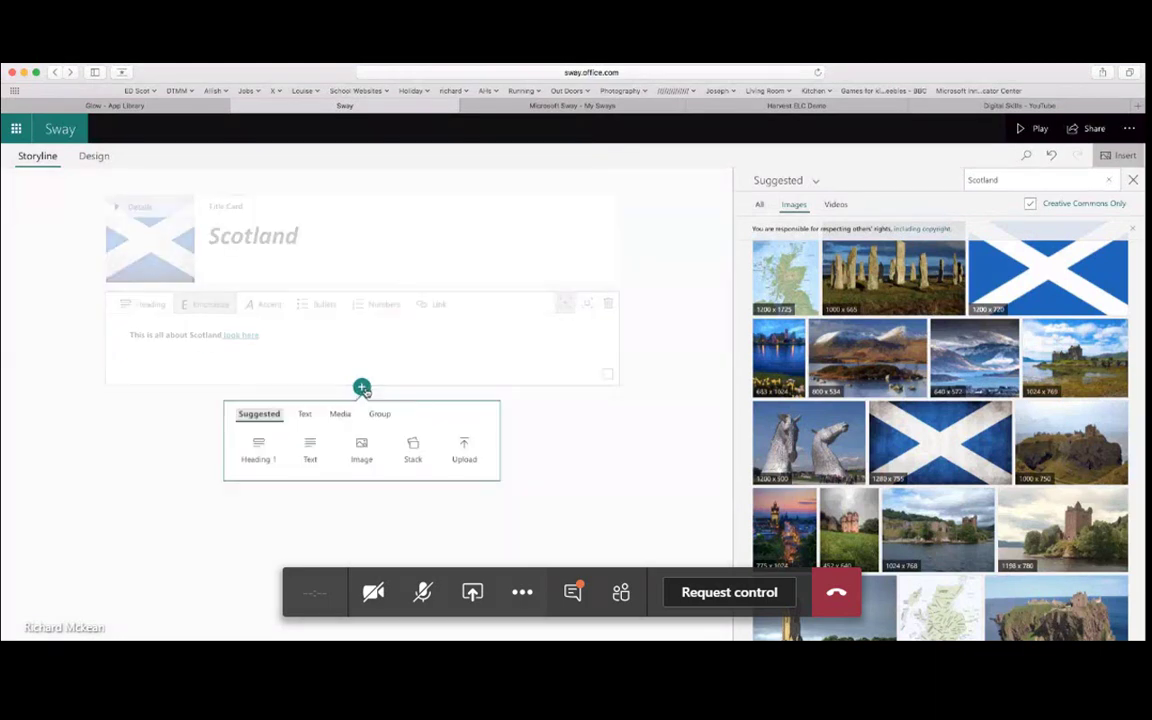
{"action": "left_click", "coordinate": [413, 447]}
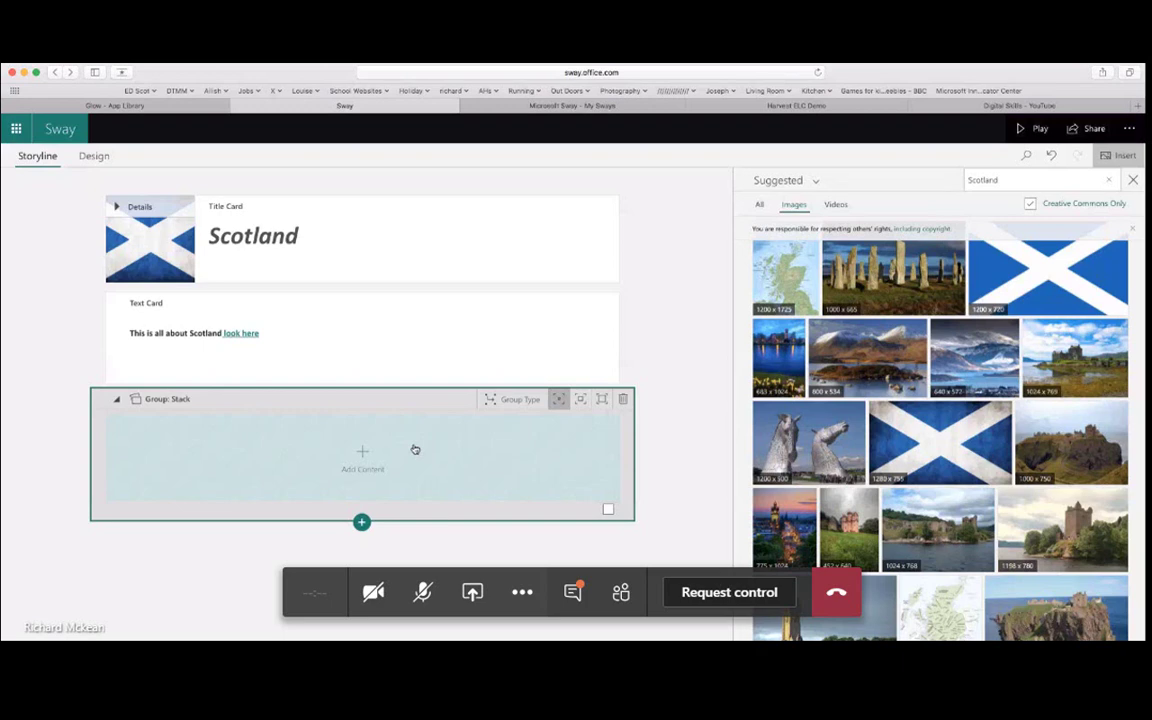
{"action": "left_click", "coordinate": [364, 453]}
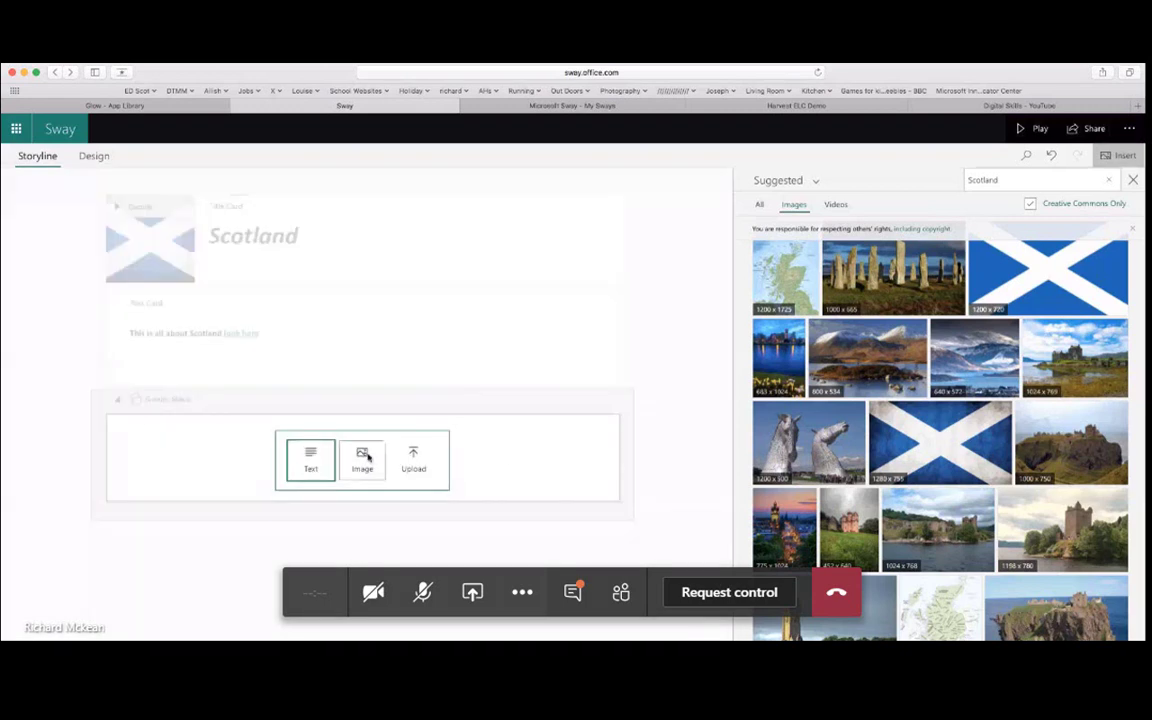
{"action": "key", "text": "Escape"}
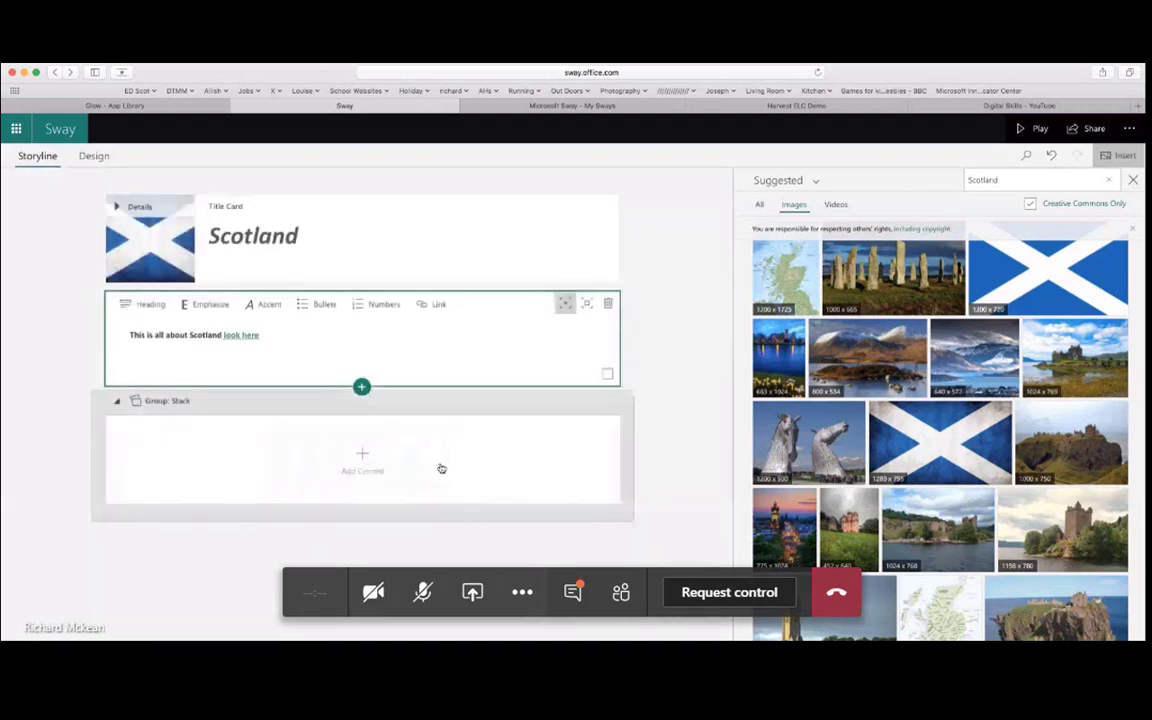
{"action": "left_click", "coordinate": [376, 464]}
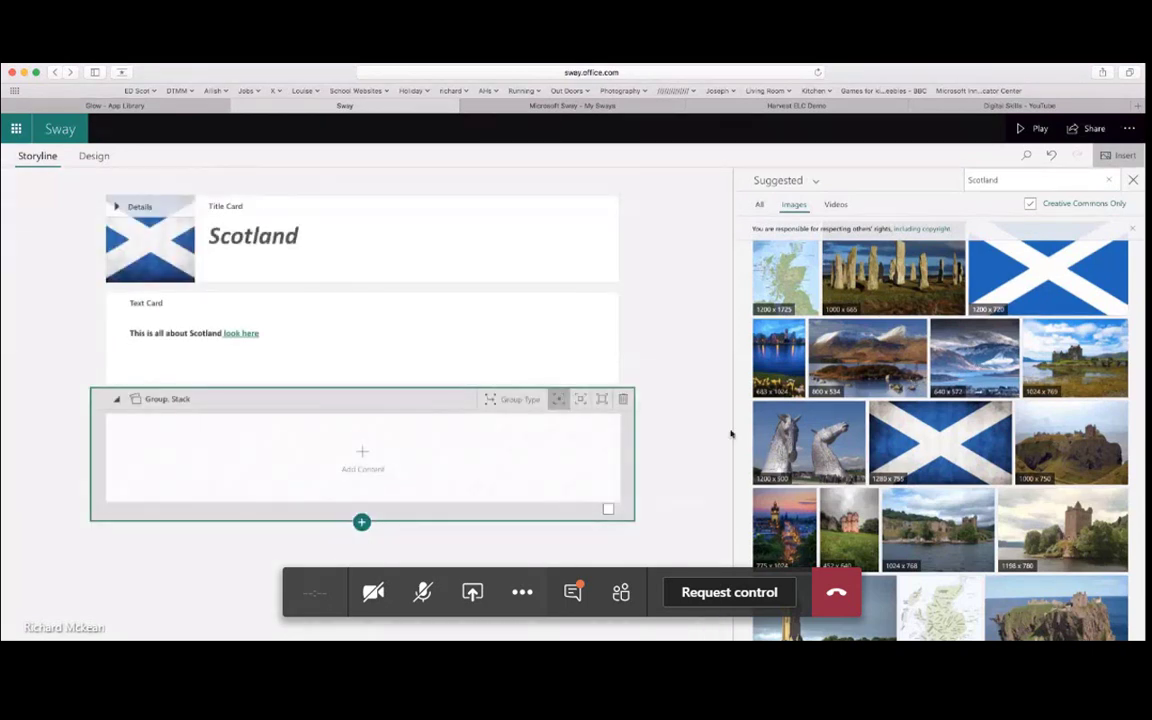
{"action": "left_click_drag", "start_coordinate": [981, 360], "coordinate": [390, 451]}
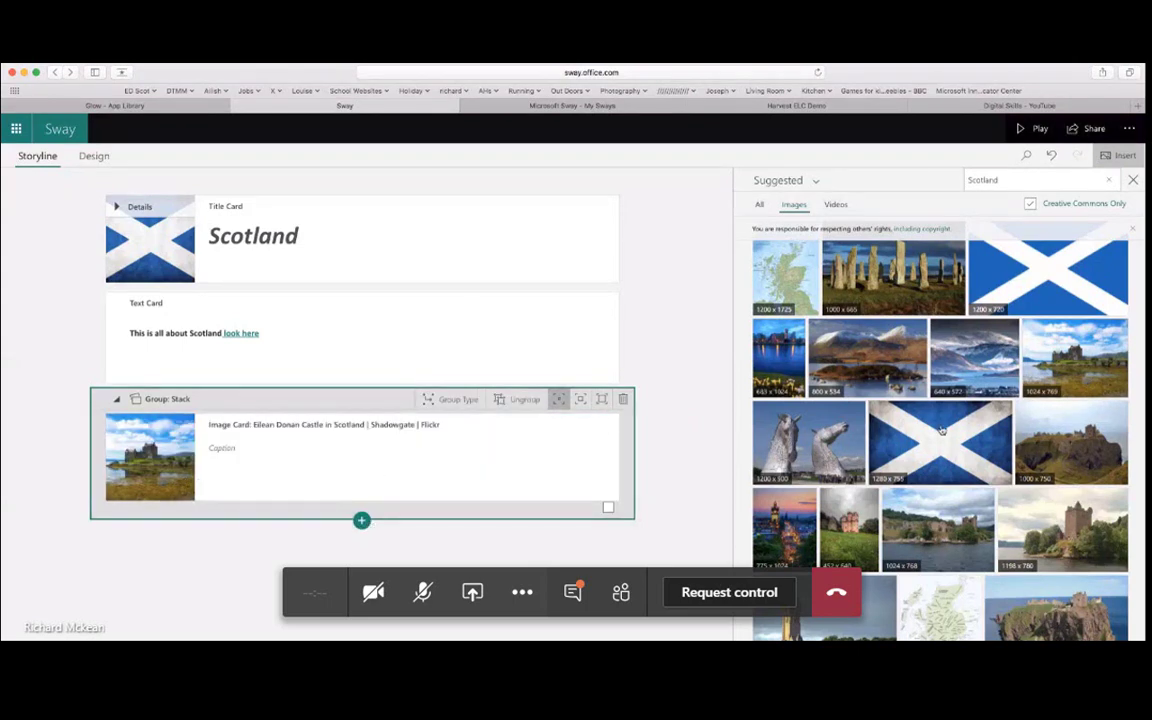
- Add the Scotland in the High Middle Ages castle, The Kelpies and Landmarks of Scotland tower images to the stack
{"action": "left_click_drag", "start_coordinate": [1068, 440], "coordinate": [427, 524]}
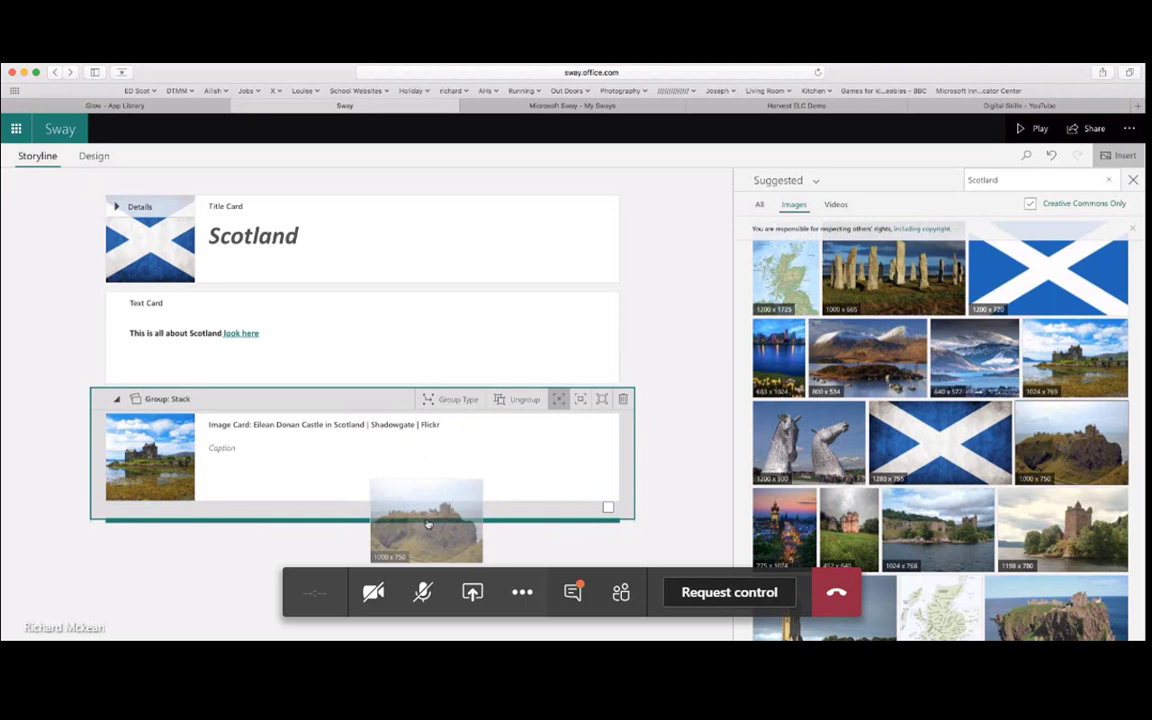
{"action": "left_click_drag", "start_coordinate": [427, 524], "coordinate": [428, 501]}
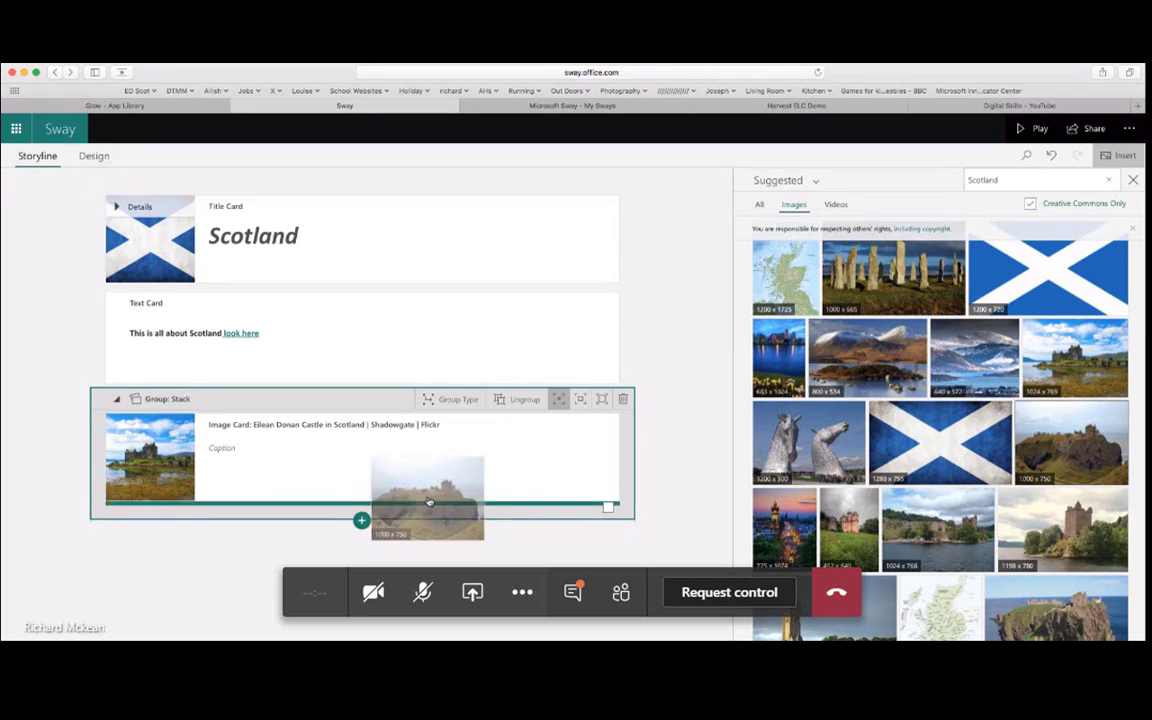
{"action": "left_click_drag", "start_coordinate": [428, 501], "coordinate": [428, 503]}
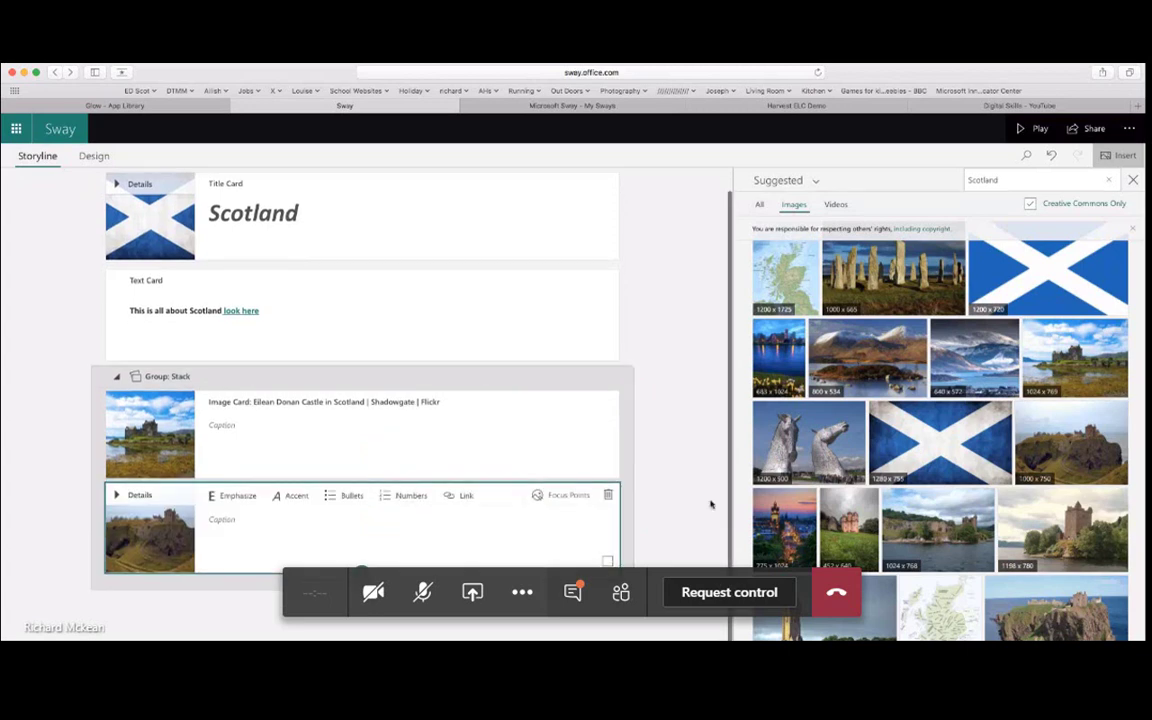
{"action": "scroll", "coordinate": [940, 420], "scroll_direction": "down", "scroll_amount": 2}
{"action": "left_click_drag", "start_coordinate": [809, 348], "coordinate": [449, 567]}
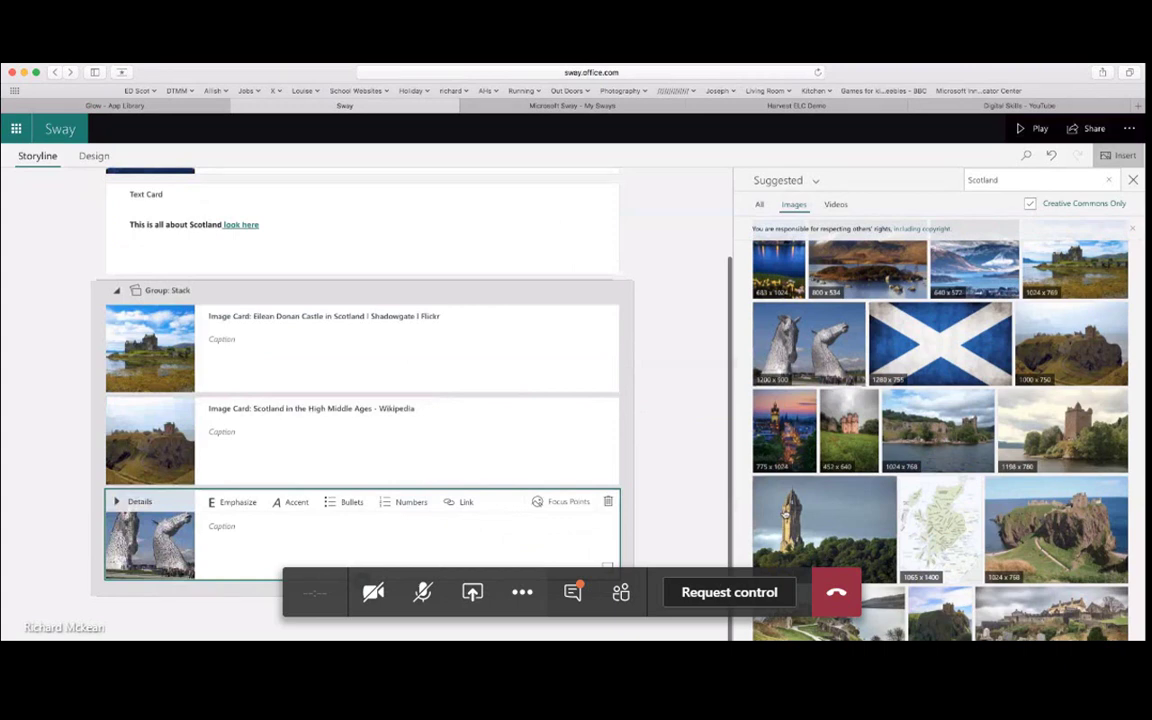
{"action": "left_click_drag", "start_coordinate": [824, 528], "coordinate": [400, 540]}
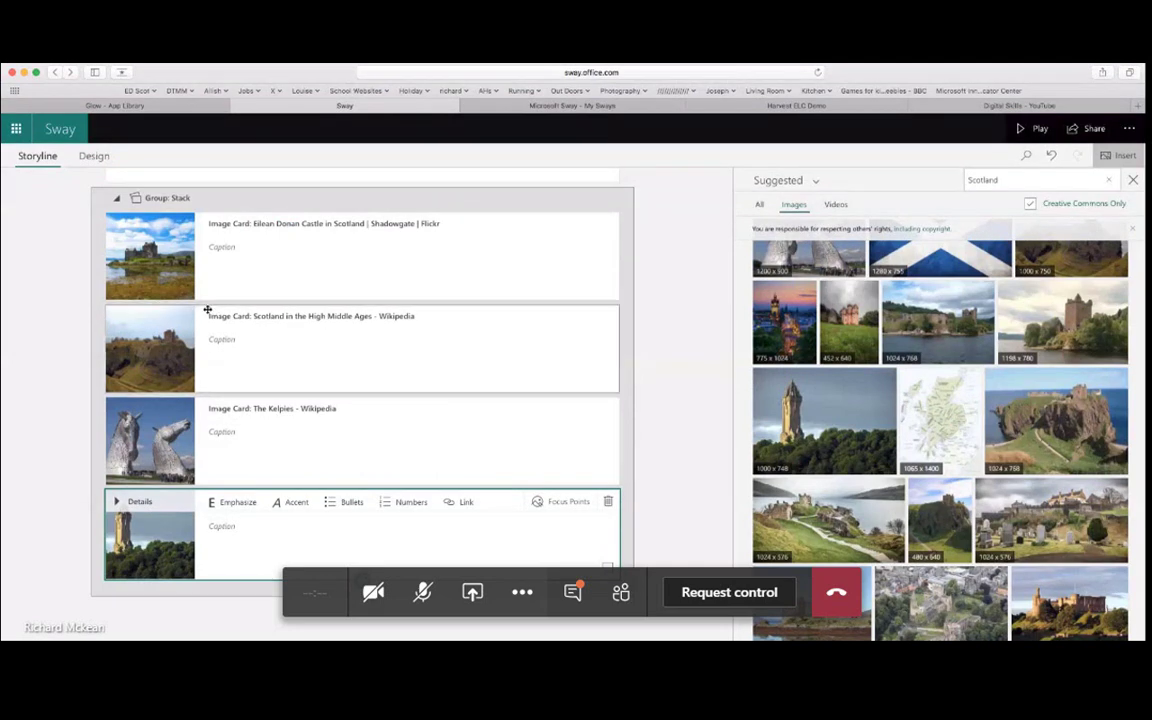
- Play the sway, flip through the stacked pictures, and return to editing
{"action": "left_click", "coordinate": [1033, 129]}
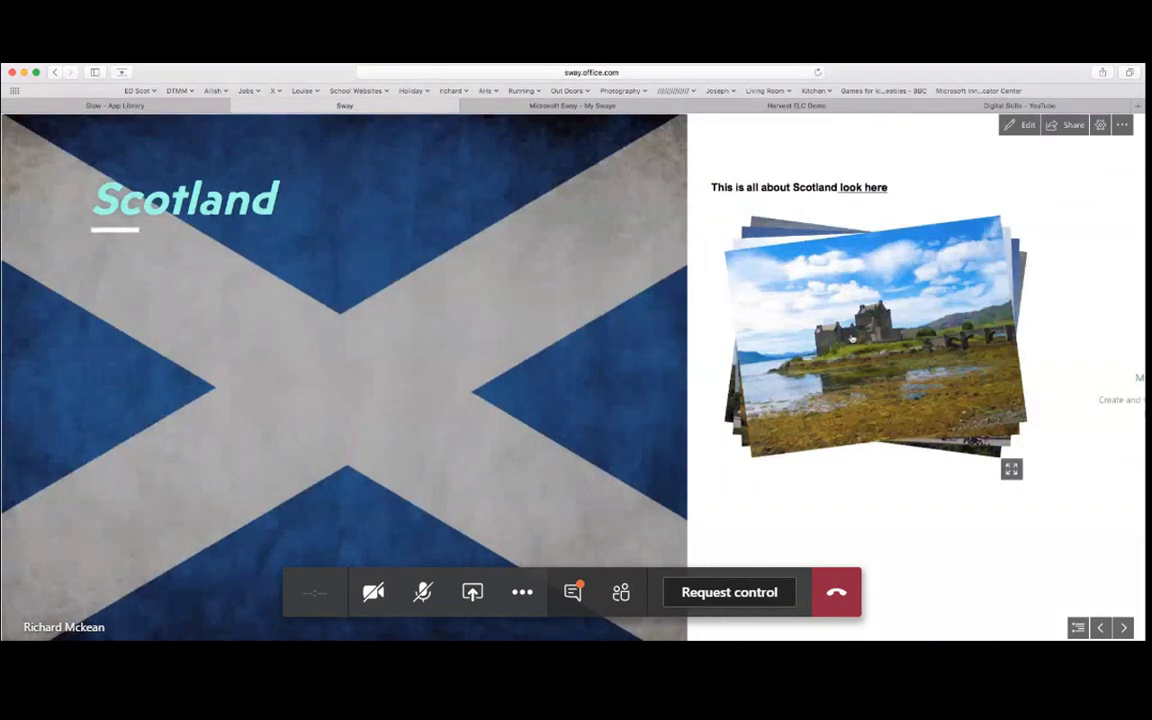
{"action": "left_click", "coordinate": [855, 342]}
{"action": "left_click", "coordinate": [880, 348]}
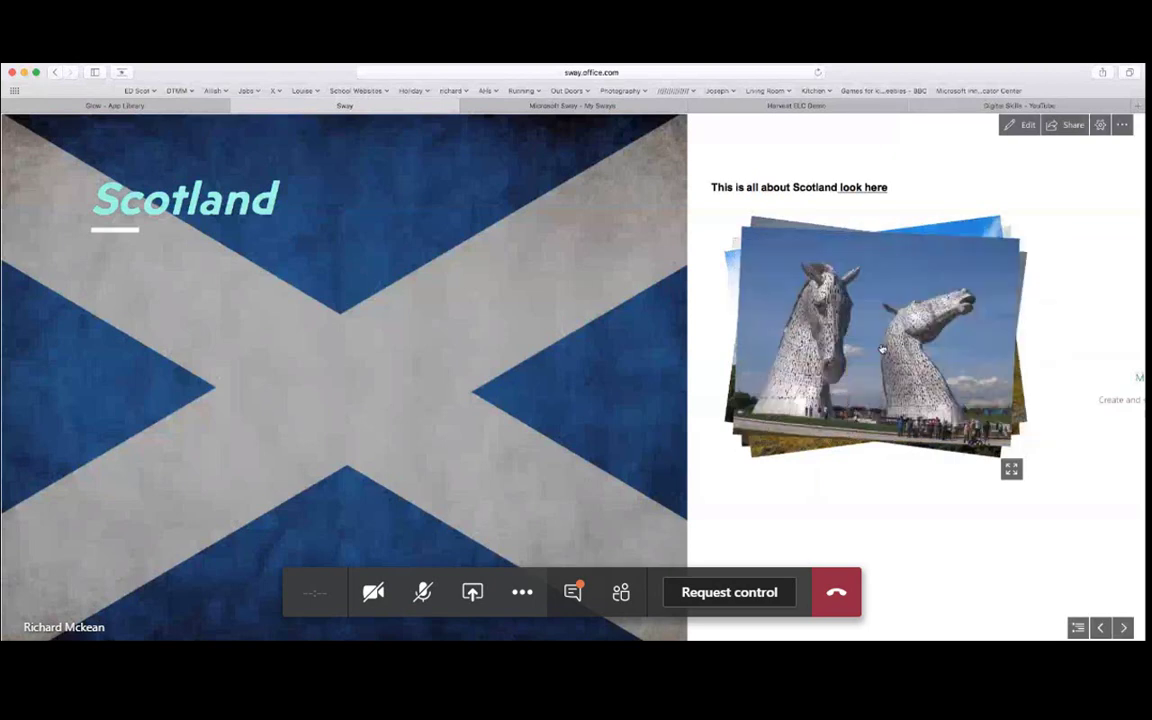
{"action": "left_click", "coordinate": [881, 348]}
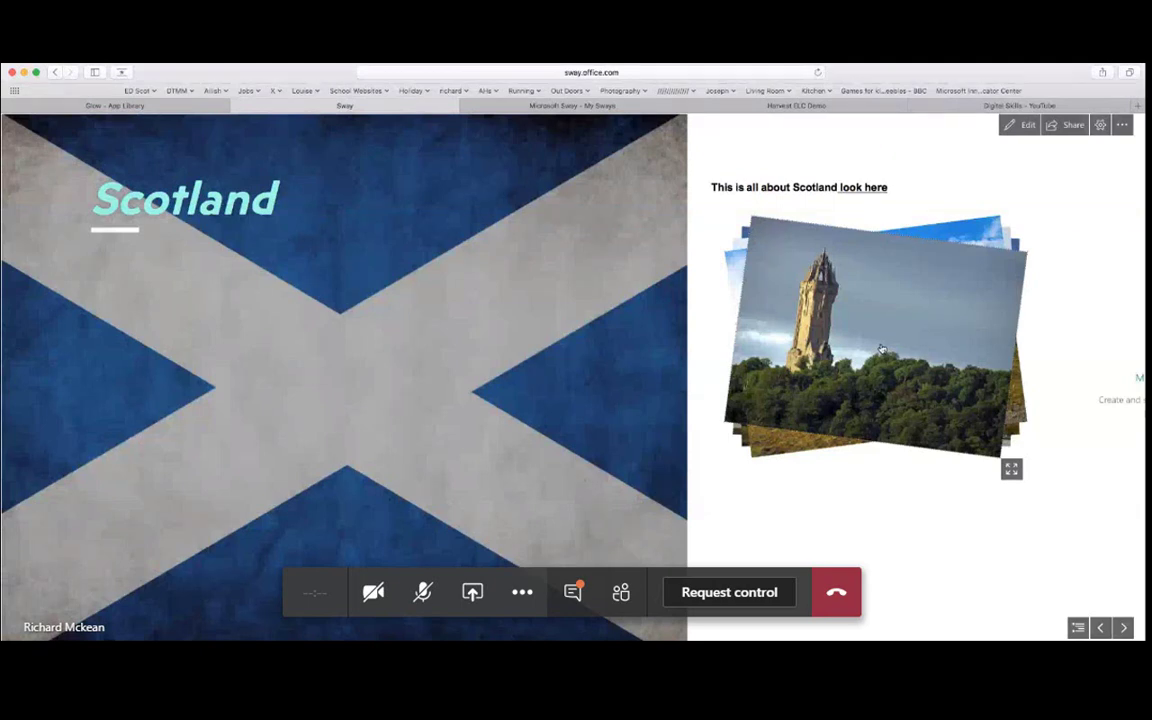
{"action": "left_click", "coordinate": [1023, 127]}
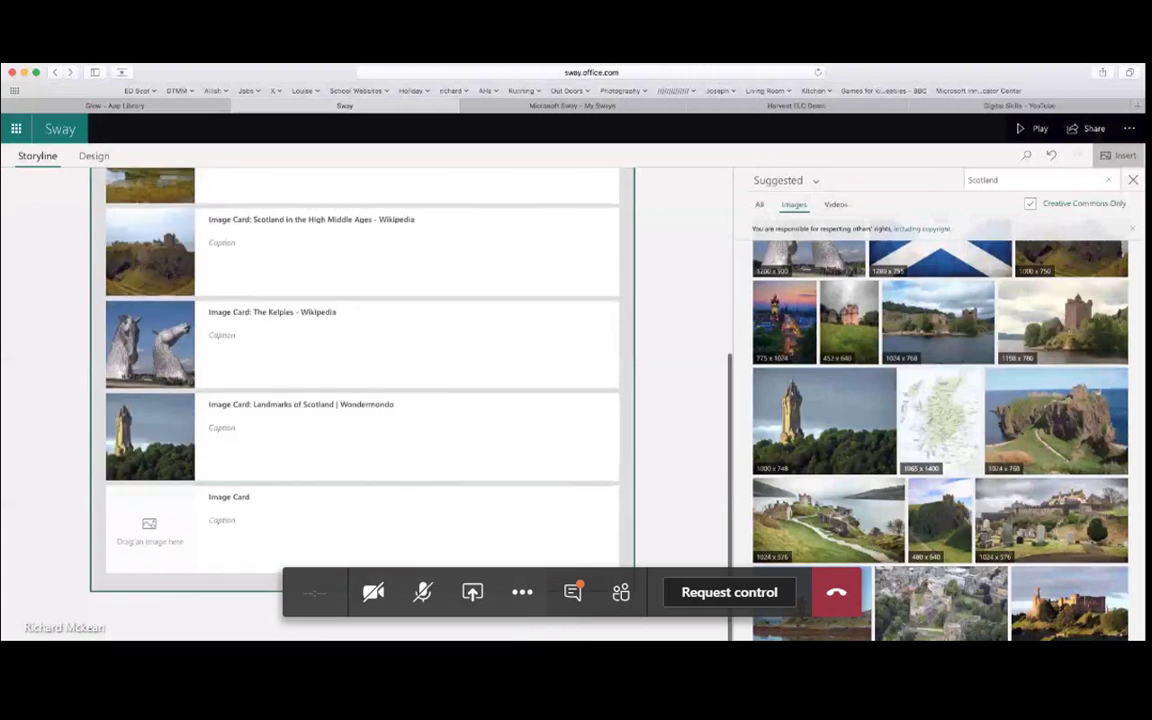
- Delete the empty image card at the end of the stack group
{"action": "left_click", "coordinate": [605, 440]}
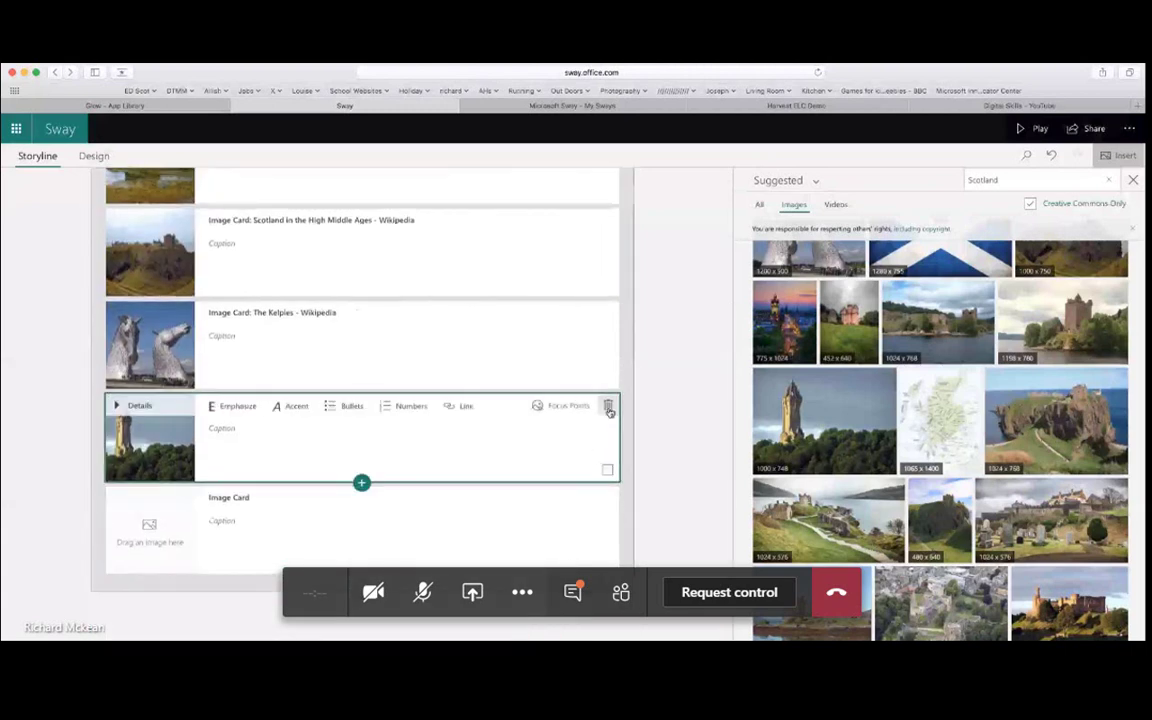
{"action": "left_click", "coordinate": [607, 500]}
{"action": "left_click", "coordinate": [607, 498]}
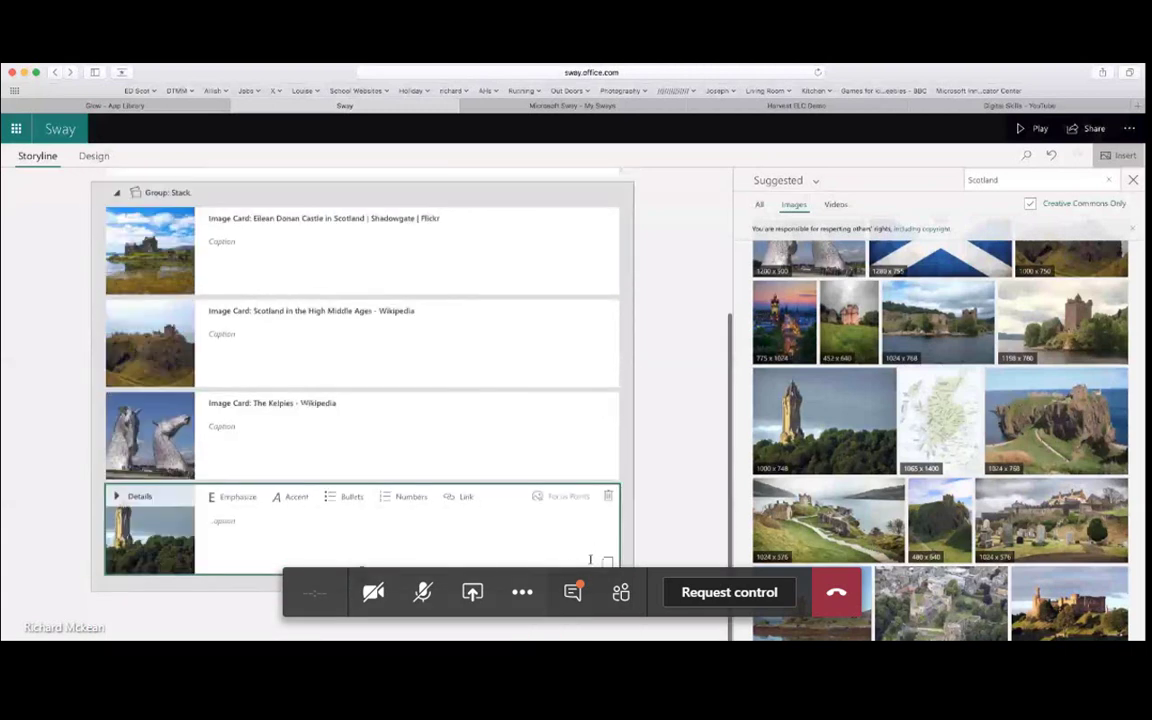
- Add a separate empty image card below the stack group
{"action": "left_click", "coordinate": [363, 571]}
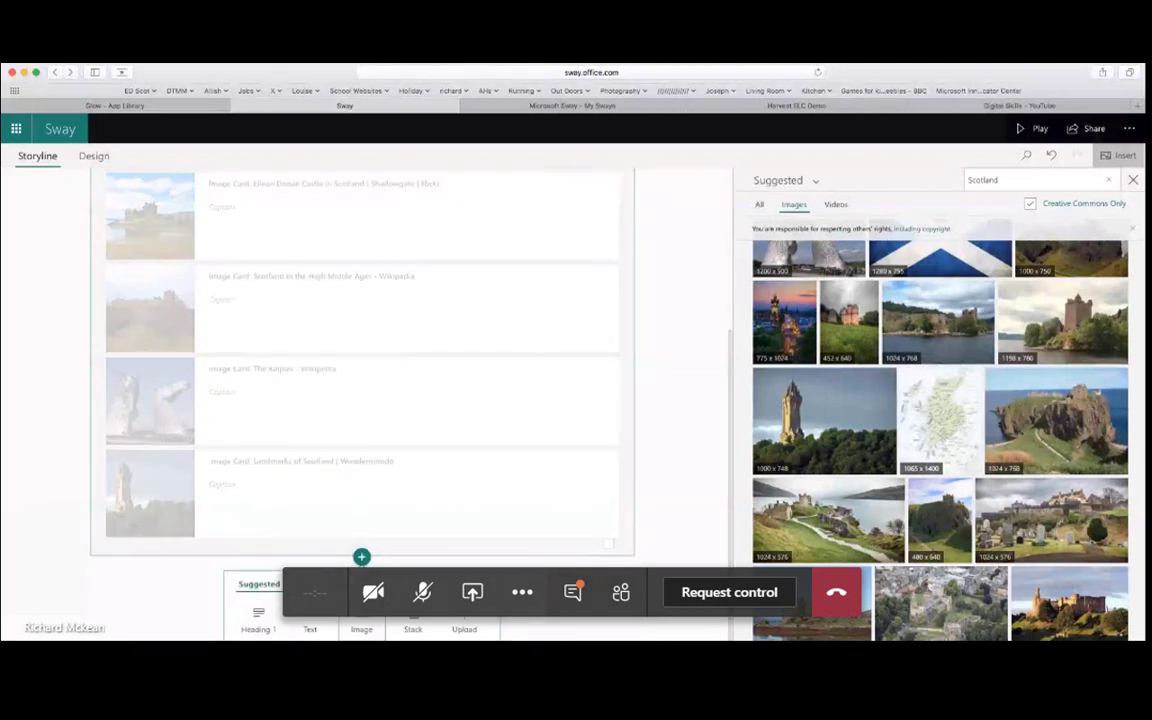
{"action": "left_click", "coordinate": [362, 627]}
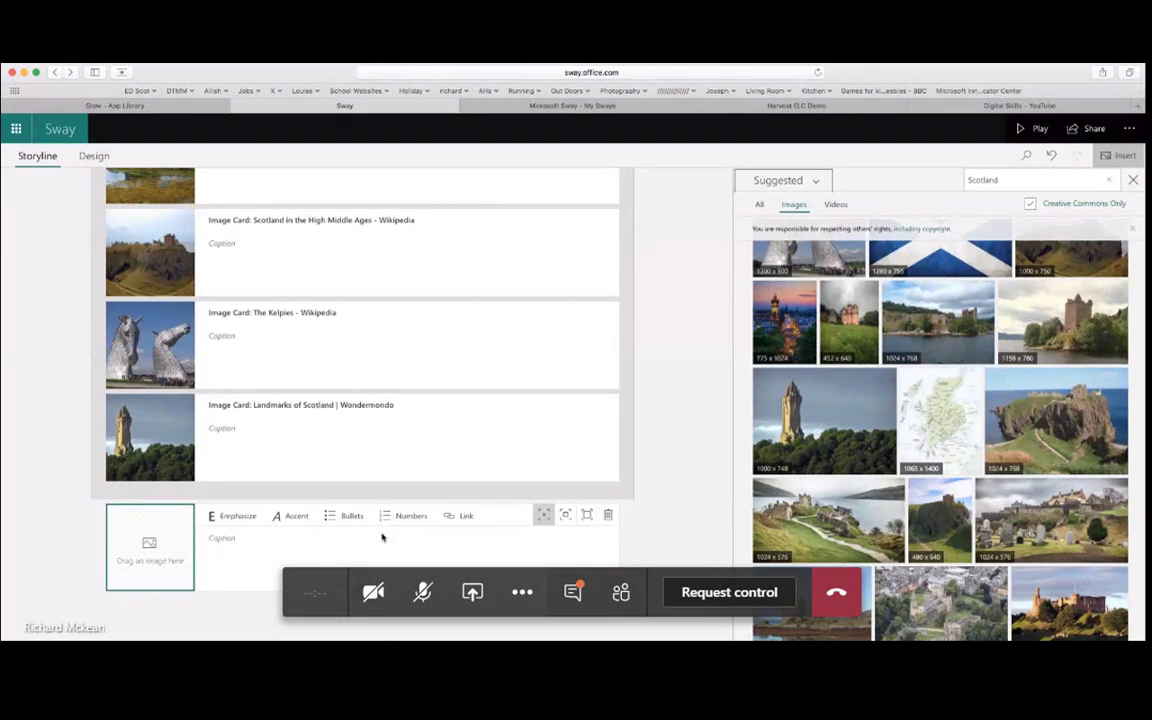
{"action": "left_click", "coordinate": [612, 492]}
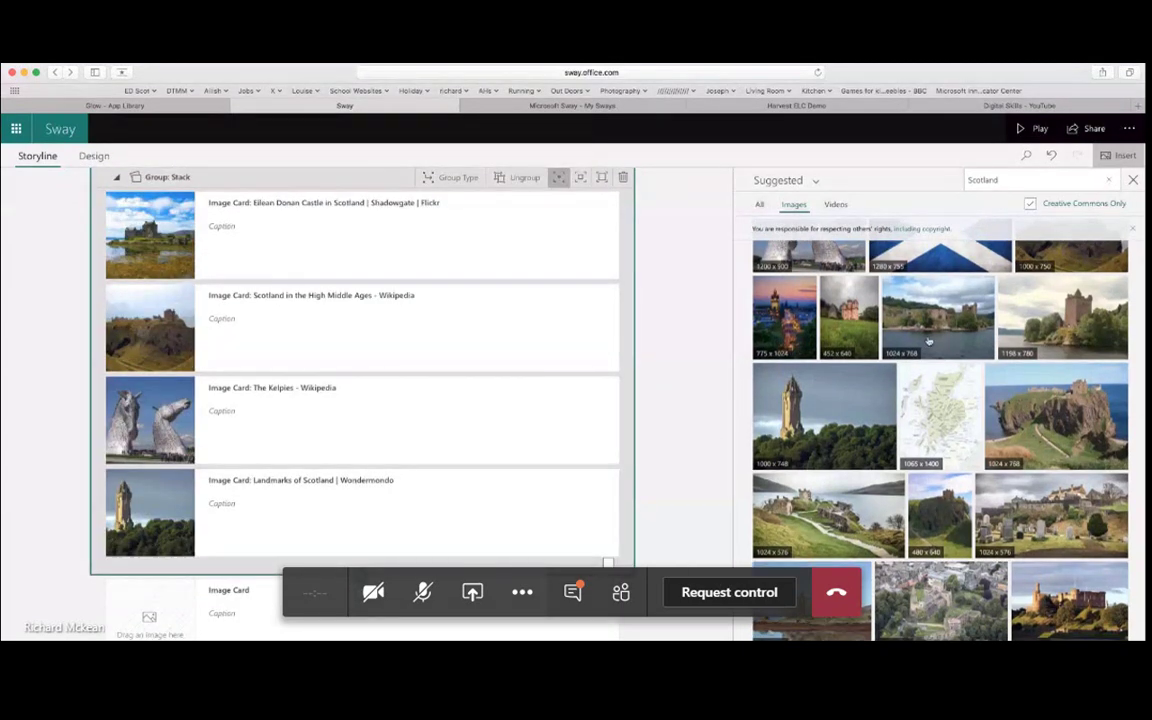
- Add the Landmarks of Scotland tower, Urquhart Castle and Dunnottar Castle images as separate cards below the empty image card
{"action": "scroll", "coordinate": [940, 420], "scroll_direction": "down", "scroll_amount": 2}
{"action": "left_click", "coordinate": [432, 621]}
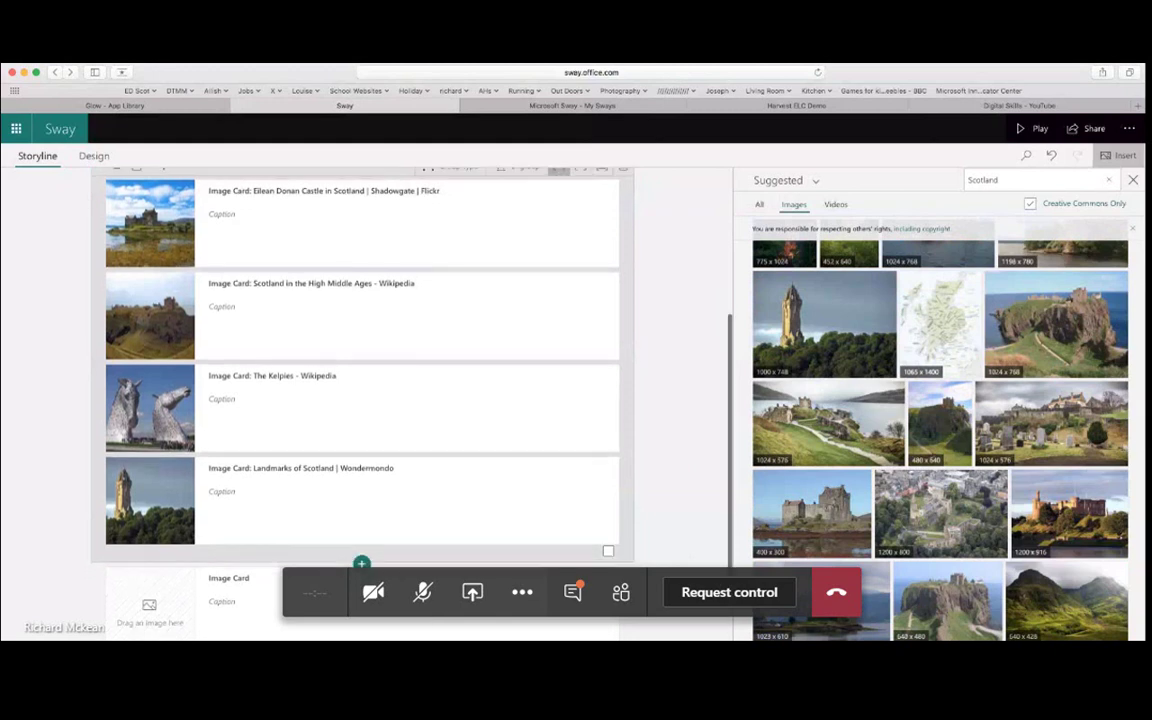
{"action": "left_click_drag", "start_coordinate": [840, 331], "coordinate": [290, 570]}
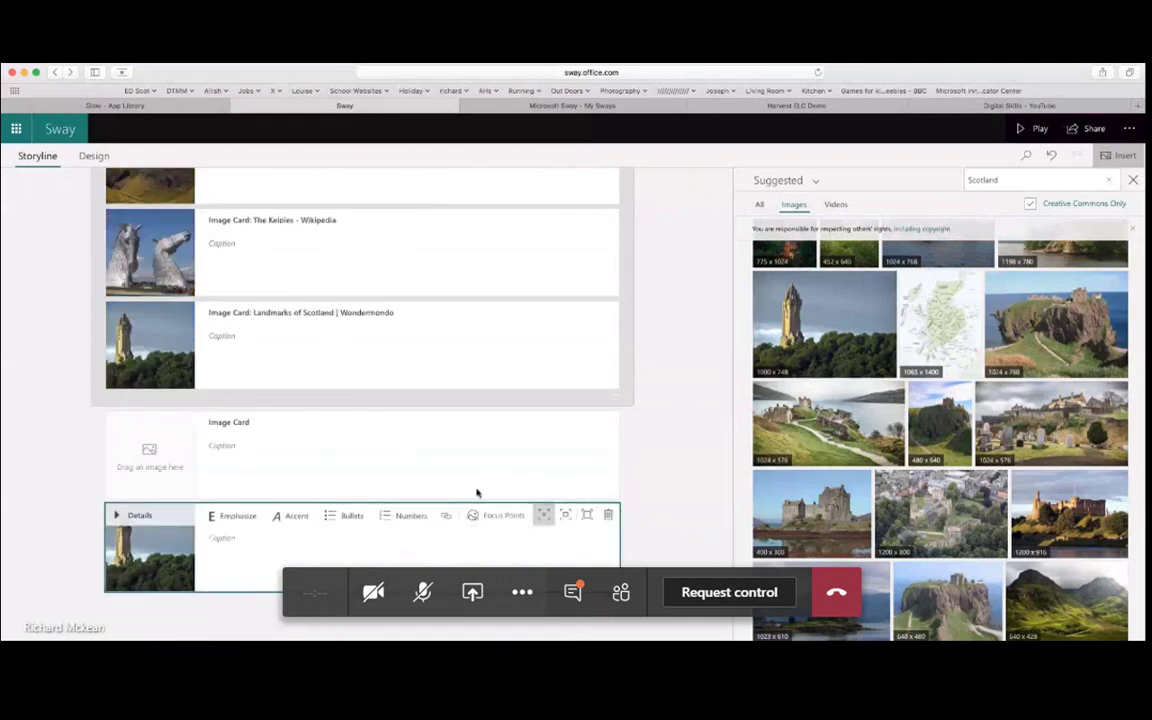
{"action": "left_click_drag", "start_coordinate": [800, 420], "coordinate": [470, 568]}
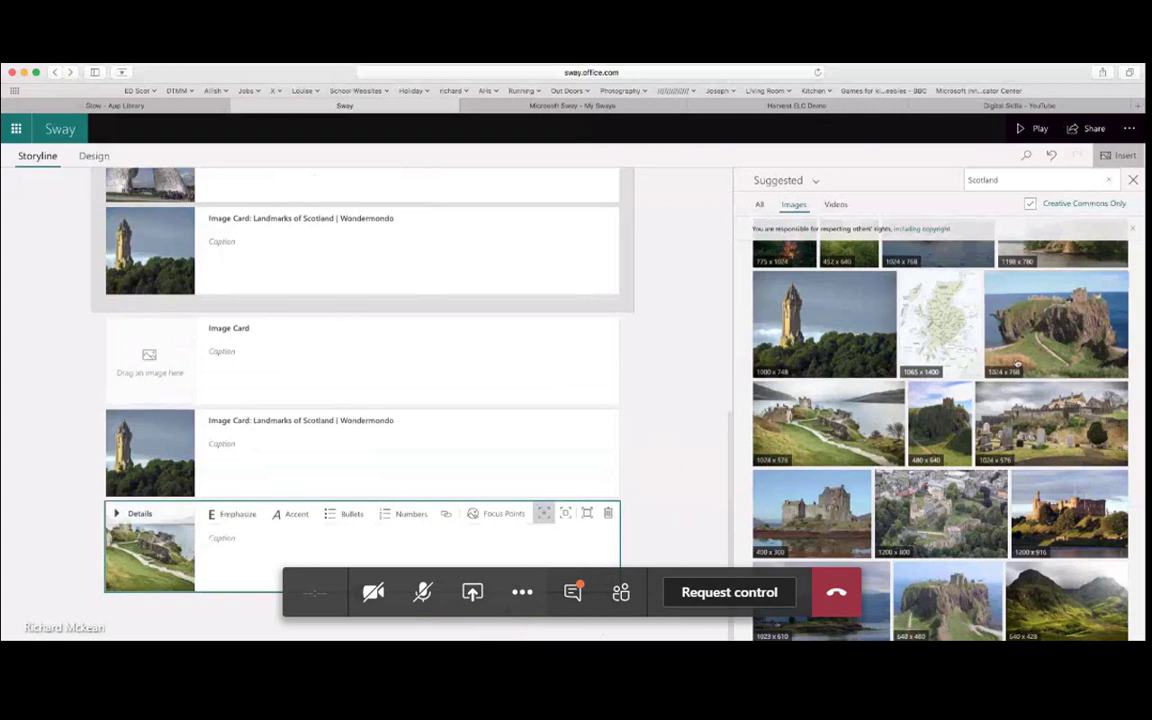
{"action": "left_click_drag", "start_coordinate": [1050, 338], "coordinate": [530, 595]}
- Try to delete the empty image card between the stack group and the separate image cards
{"action": "left_click", "coordinate": [600, 250]}
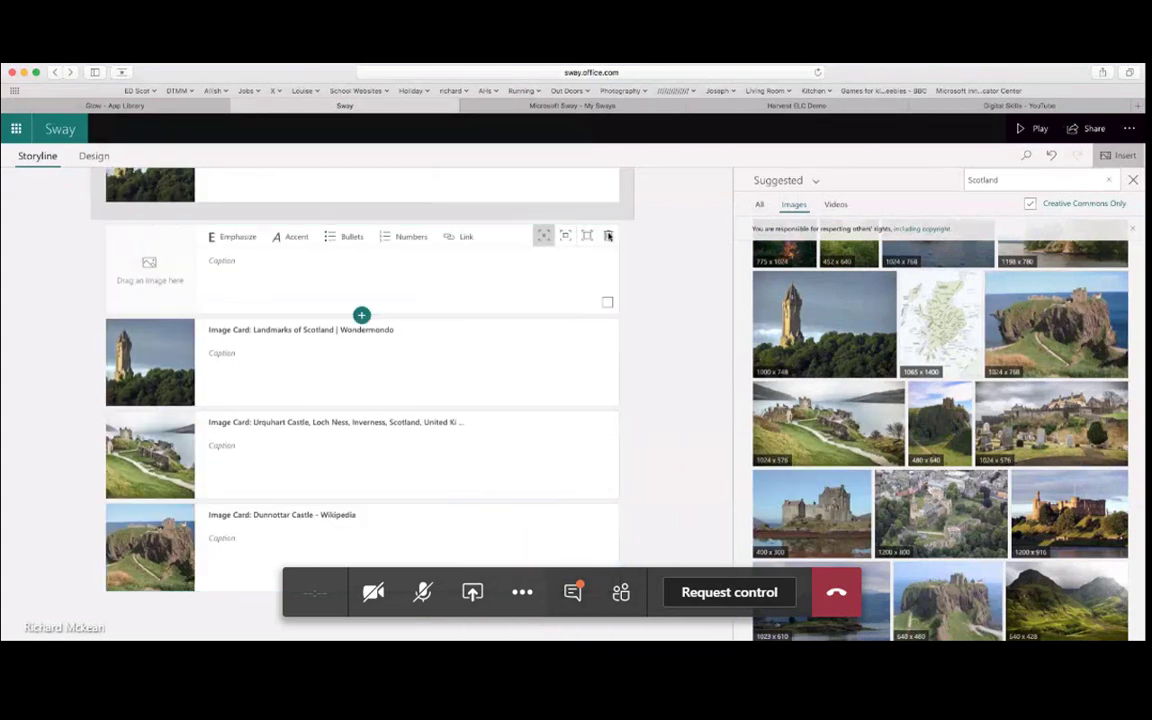
{"action": "left_click", "coordinate": [608, 236]}
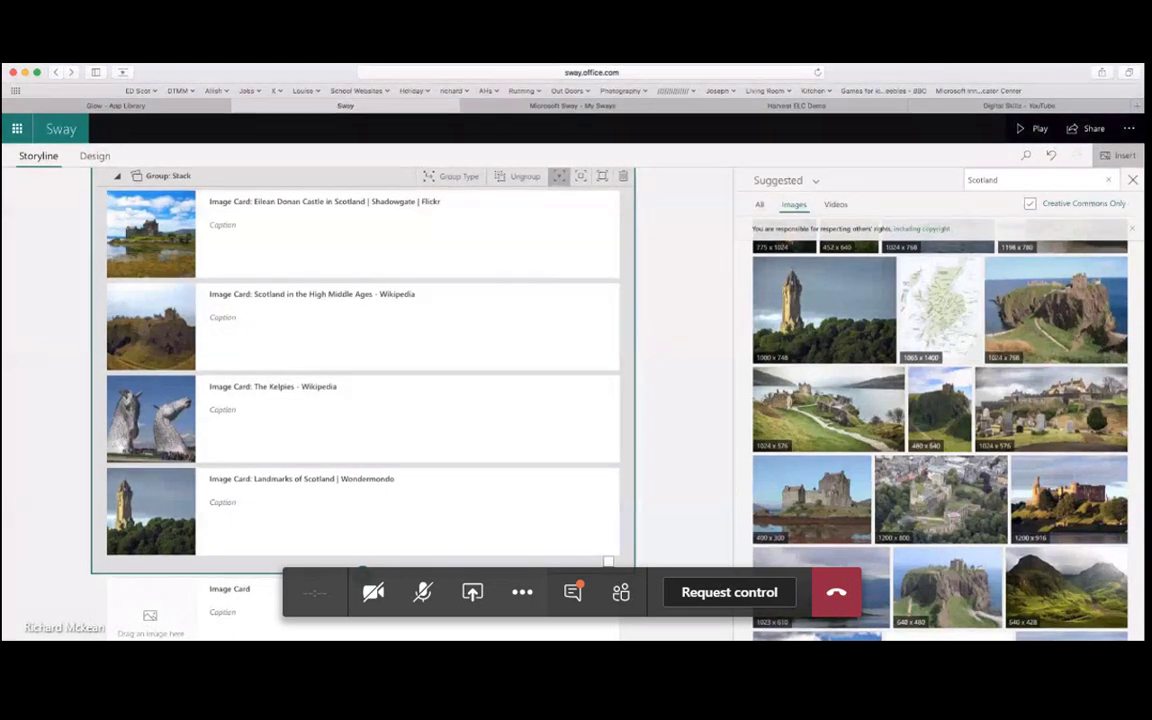
{"action": "scroll", "coordinate": [371, 362], "scroll_direction": "down", "scroll_amount": 1}
{"action": "left_click", "coordinate": [362, 563]}
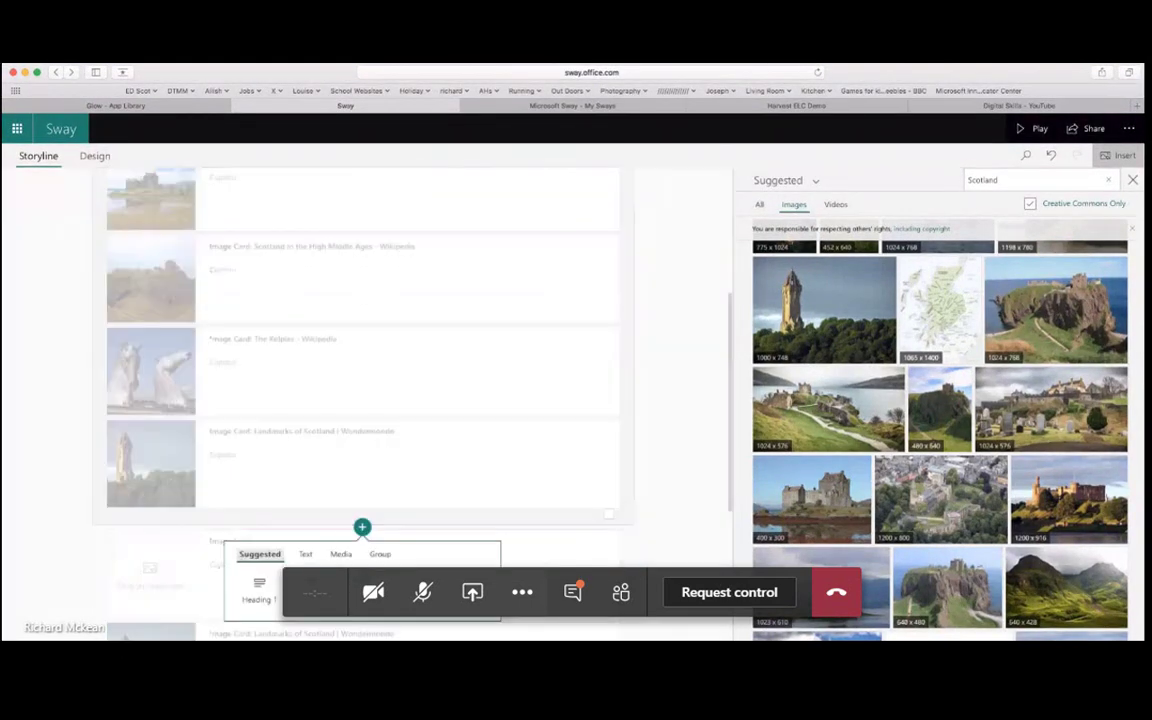
{"action": "left_click", "coordinate": [695, 479]}
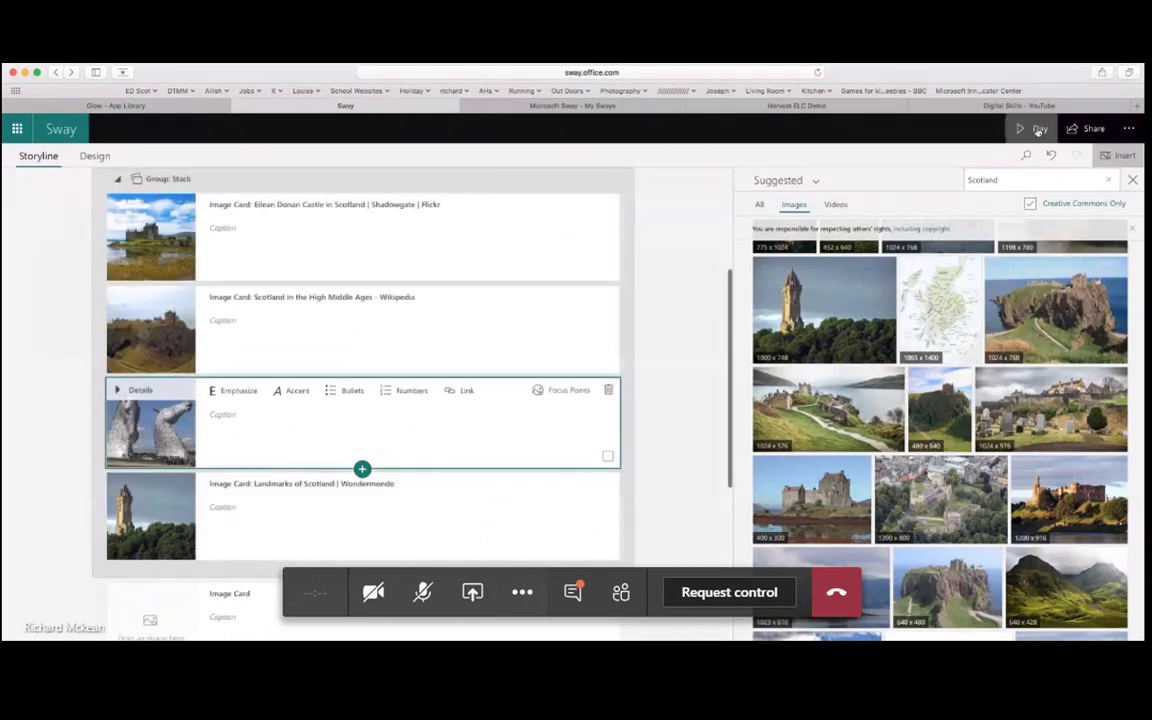
- Play the sway and move through to its end to compare the stacked pictures with the separate images
{"action": "left_click", "coordinate": [1032, 128]}
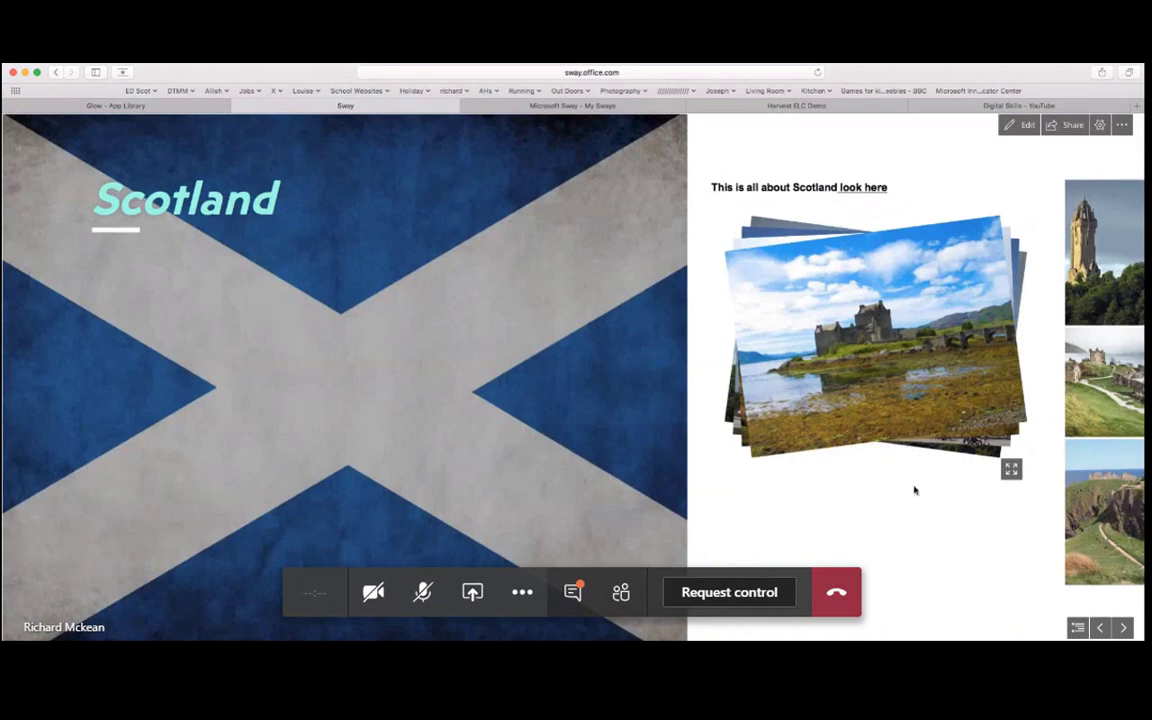
{"action": "scroll", "coordinate": [890, 562], "scroll_direction": "down", "scroll_amount": 5}
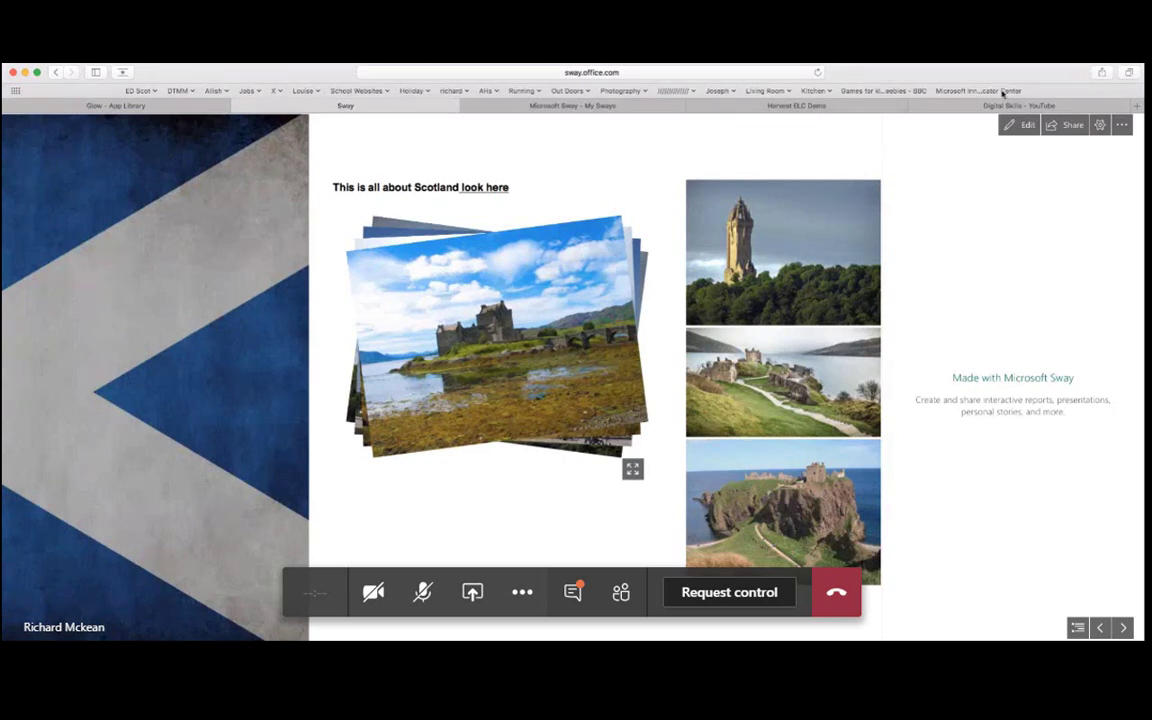
- Return to editing the sway and go to the Dunnottar Castle card at the end of the storyline
{"action": "left_click", "coordinate": [1022, 124]}
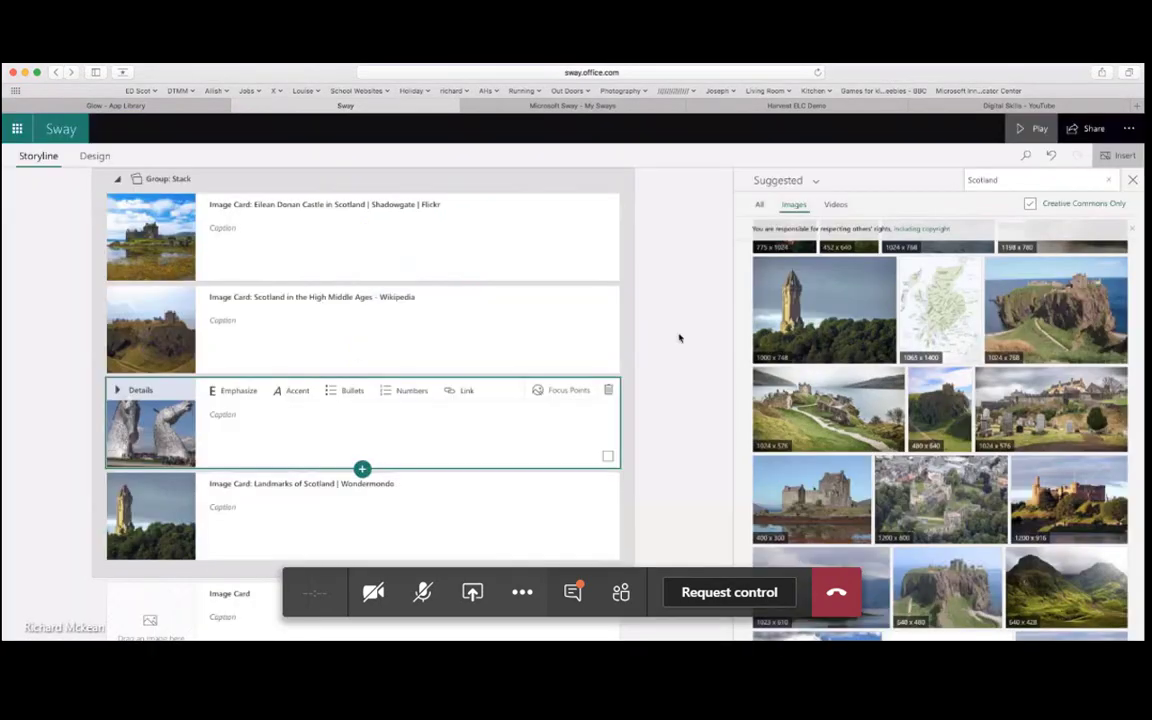
{"action": "scroll", "coordinate": [329, 501], "scroll_direction": "down", "scroll_amount": 5}
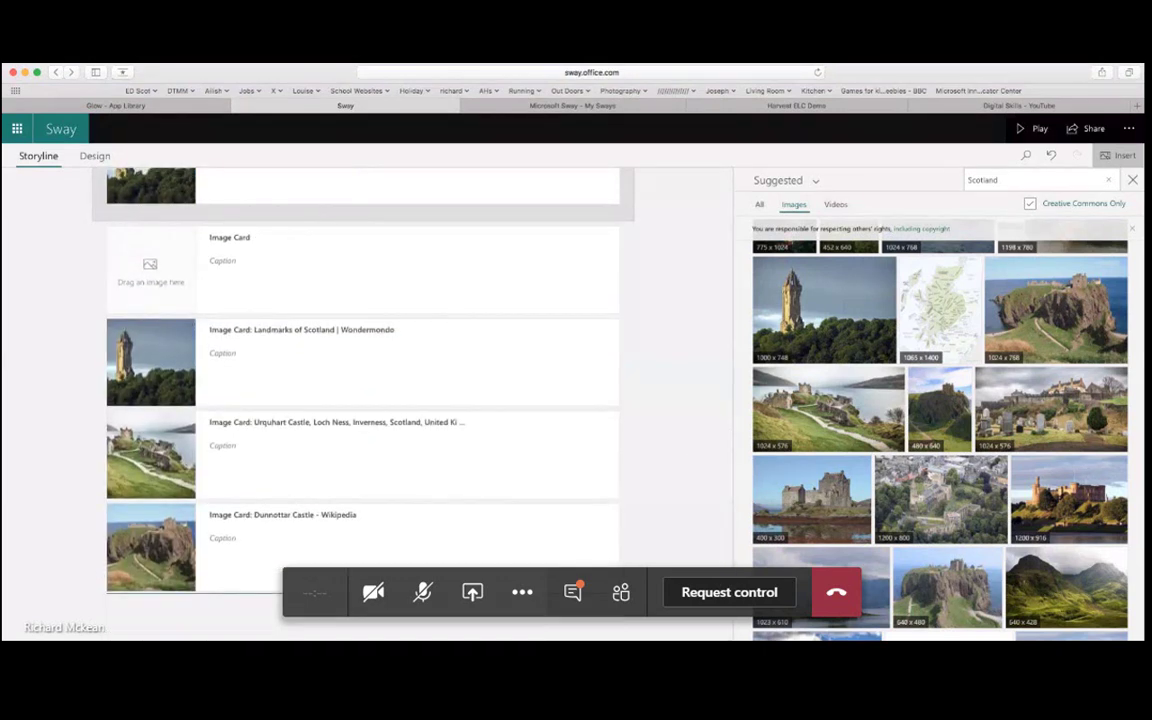
{"action": "left_click", "coordinate": [362, 592]}
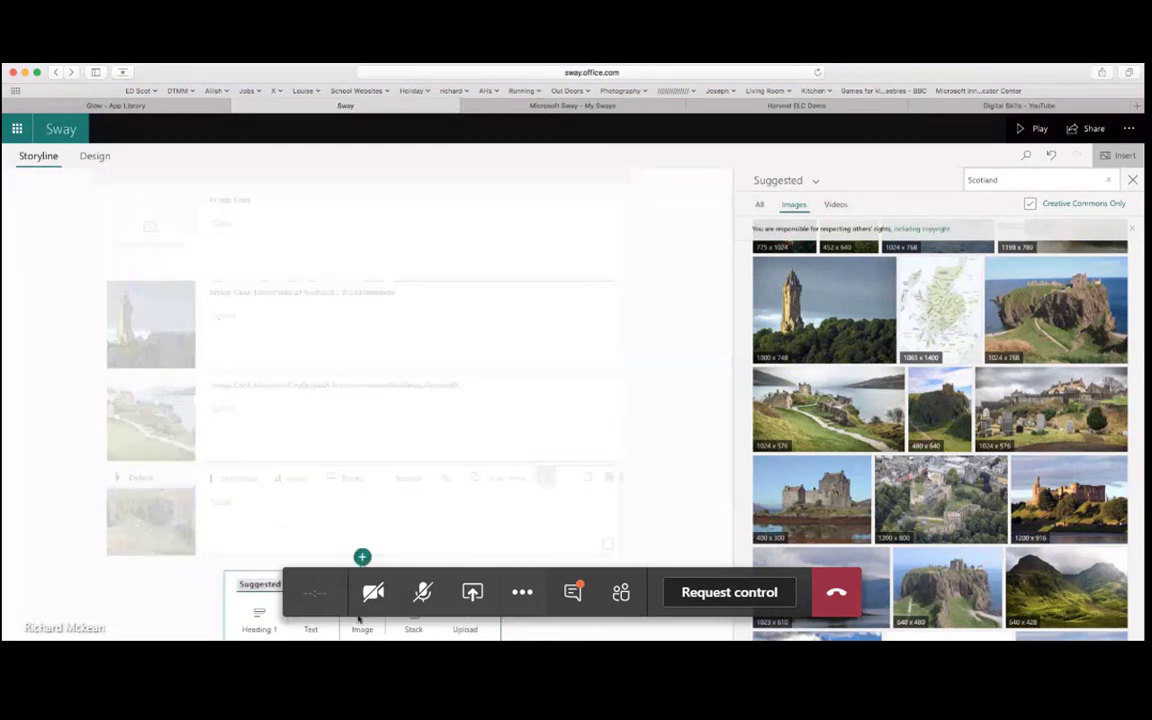
{"action": "left_click", "coordinate": [362, 620]}
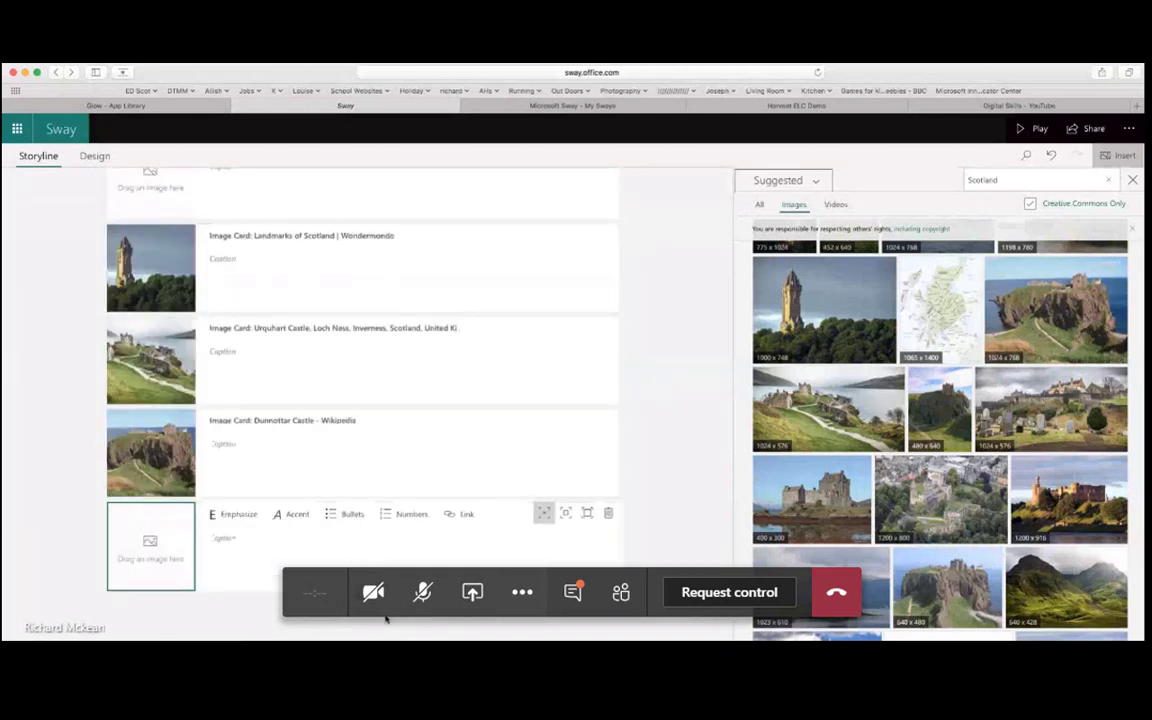
{"action": "left_click", "coordinate": [608, 513]}
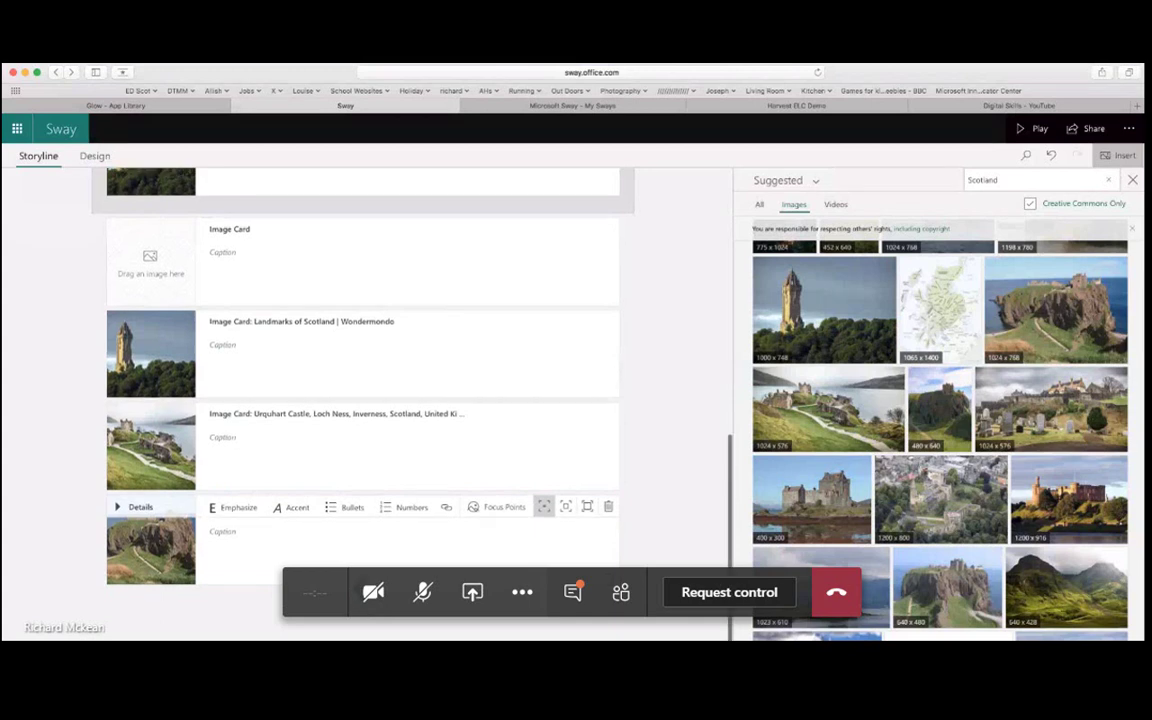
- Add a Comparison group below the Dunnottar Castle card and fill it with the Landmarks of Perth and Kinross and Kyles and Western Isles castle images
{"action": "left_click", "coordinate": [362, 591]}
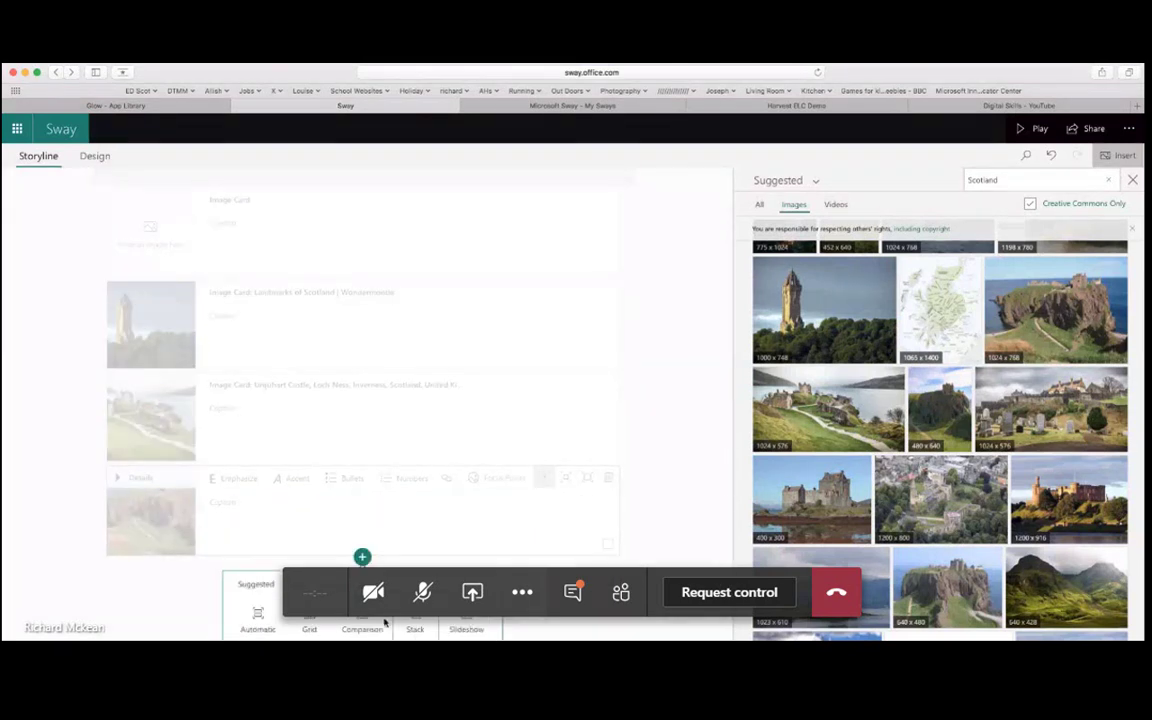
{"action": "left_click", "coordinate": [362, 617]}
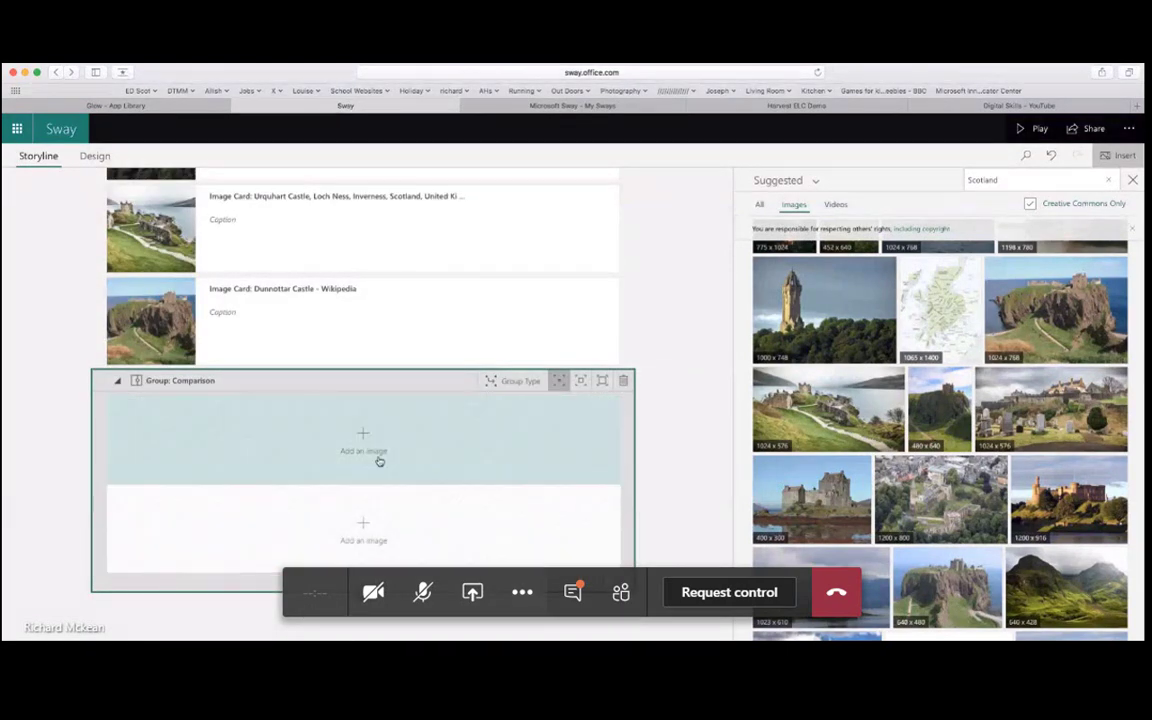
{"action": "scroll", "coordinate": [961, 421], "scroll_direction": "down", "scroll_amount": 5}
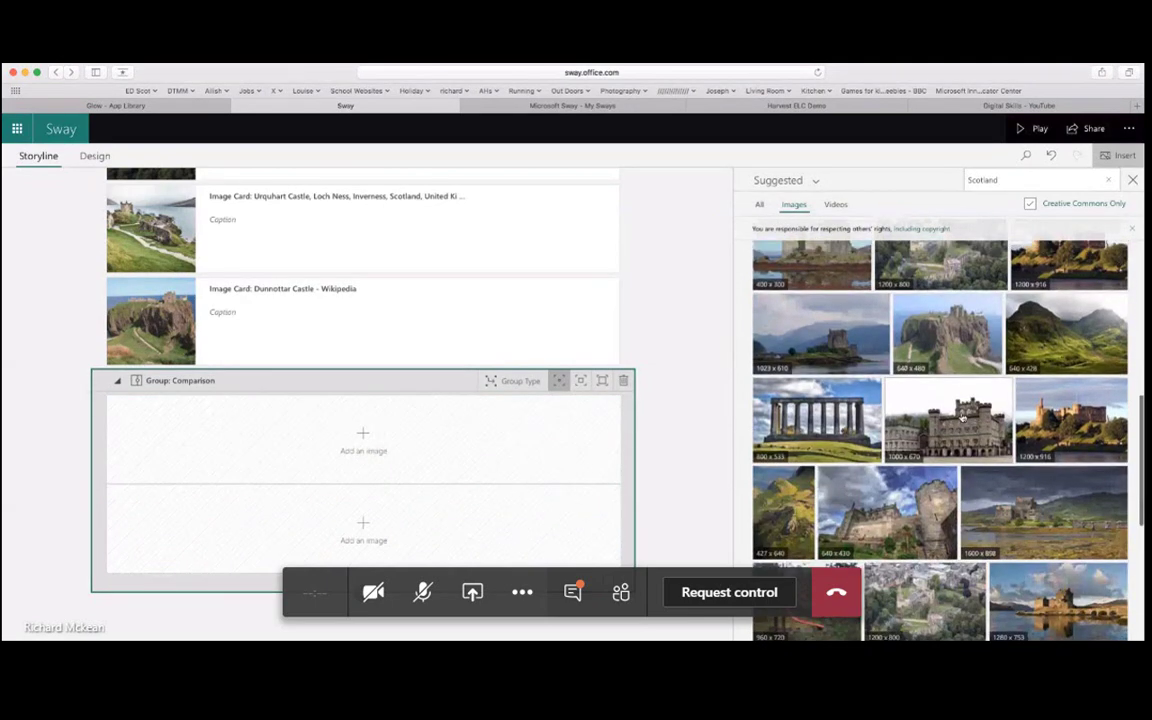
{"action": "left_click_drag", "start_coordinate": [962, 419], "coordinate": [460, 528]}
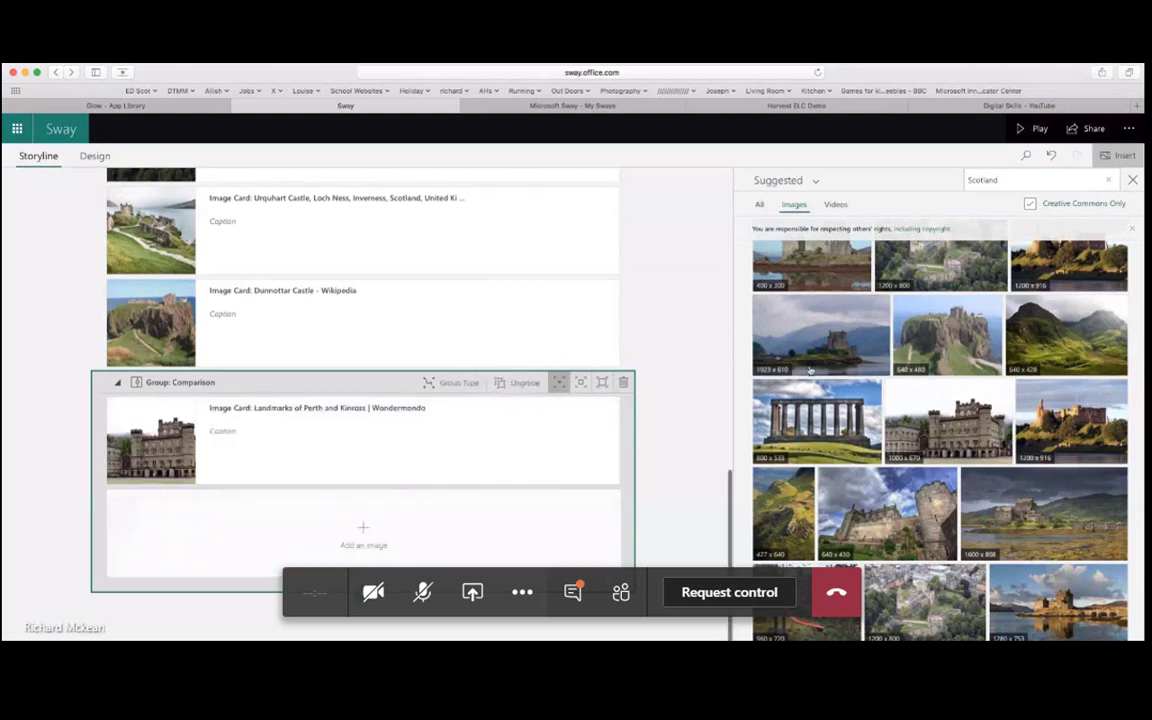
{"action": "scroll", "coordinate": [900, 400], "scroll_direction": "up", "scroll_amount": 1}
{"action": "left_click_drag", "start_coordinate": [811, 290], "coordinate": [496, 530]}
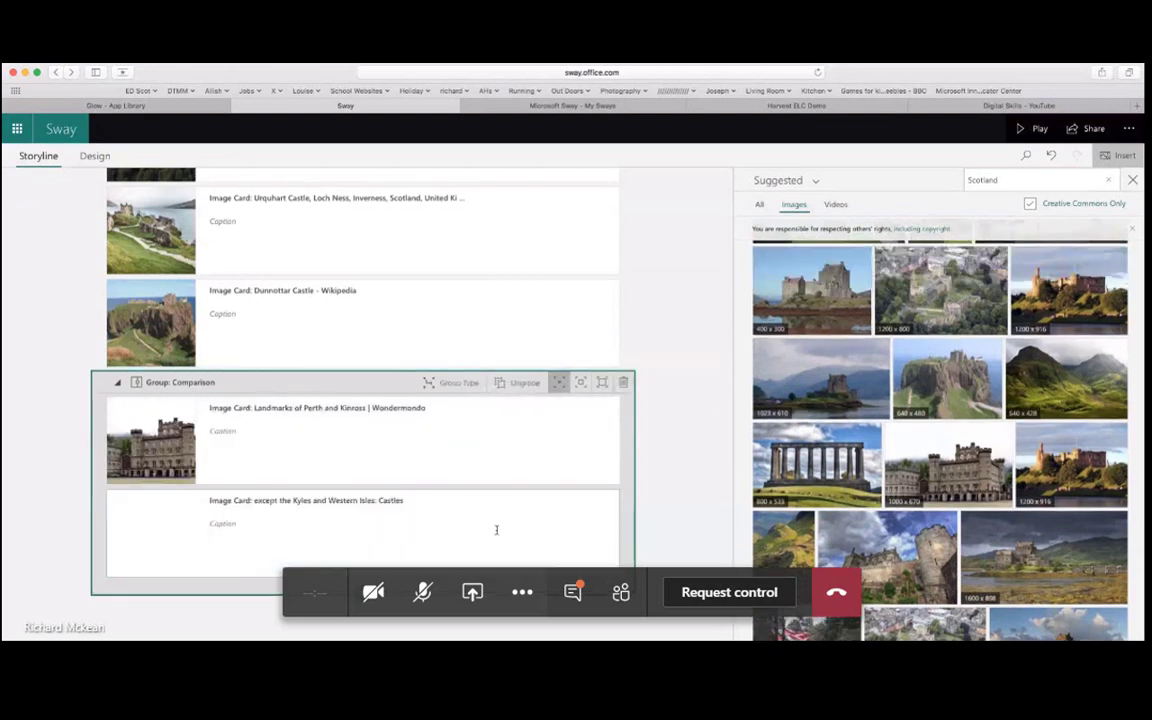
- Play the sway, move to the comparison pictures and shift their divider to reveal more of the second castle
{"action": "left_click", "coordinate": [1040, 130]}
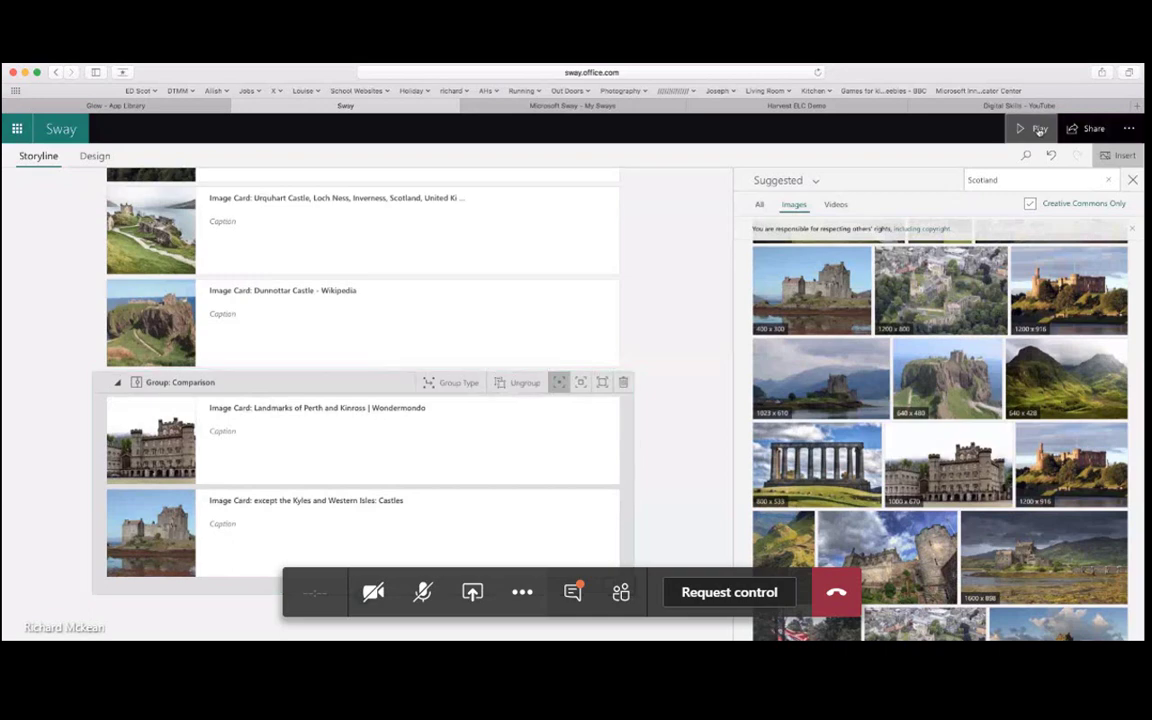
{"action": "scroll", "coordinate": [709, 385], "scroll_direction": "down", "scroll_amount": 5}
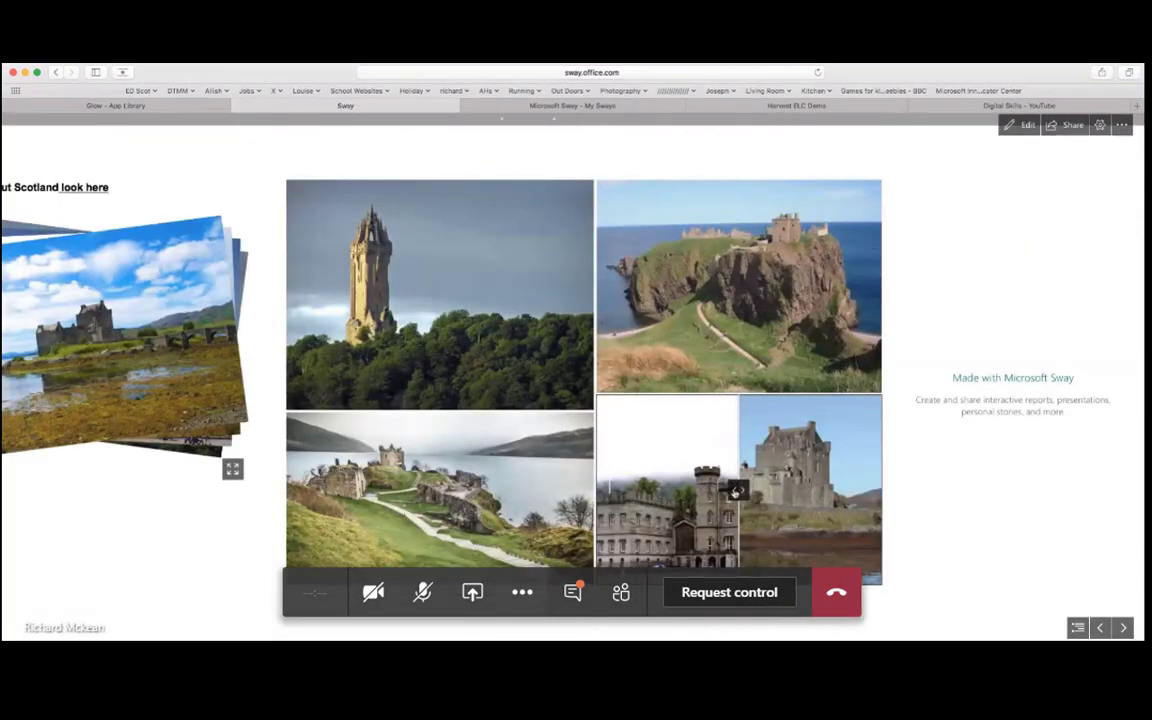
{"action": "scroll", "coordinate": [735, 494], "scroll_direction": "down", "scroll_amount": 3}
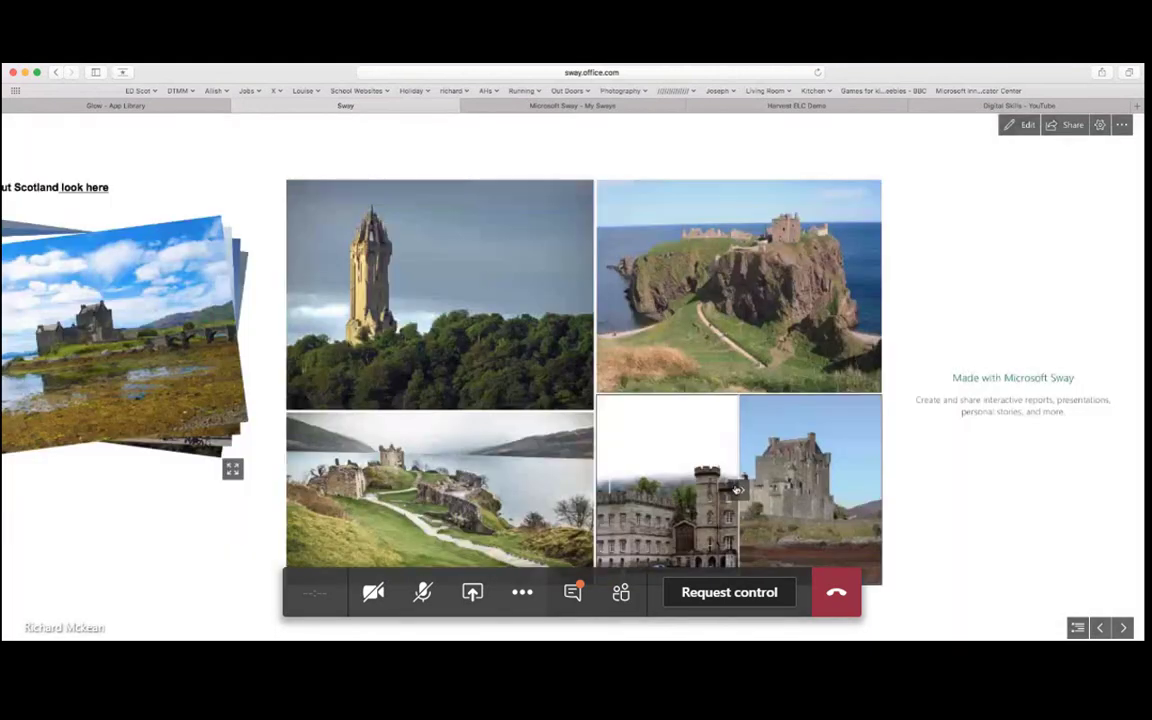
{"action": "mouse_move", "coordinate": [688, 497]}
{"action": "left_mouse_down"}
{"action": "mouse_move", "coordinate": [600, 497]}
{"action": "mouse_move", "coordinate": [838, 497]}
{"action": "mouse_move", "coordinate": [677, 516]}
{"action": "mouse_move", "coordinate": [740, 517]}
{"action": "mouse_move", "coordinate": [650, 517]}
{"action": "mouse_move", "coordinate": [836, 519]}
{"action": "mouse_move", "coordinate": [646, 524]}
{"action": "mouse_move", "coordinate": [694, 510]}
{"action": "left_mouse_up"}
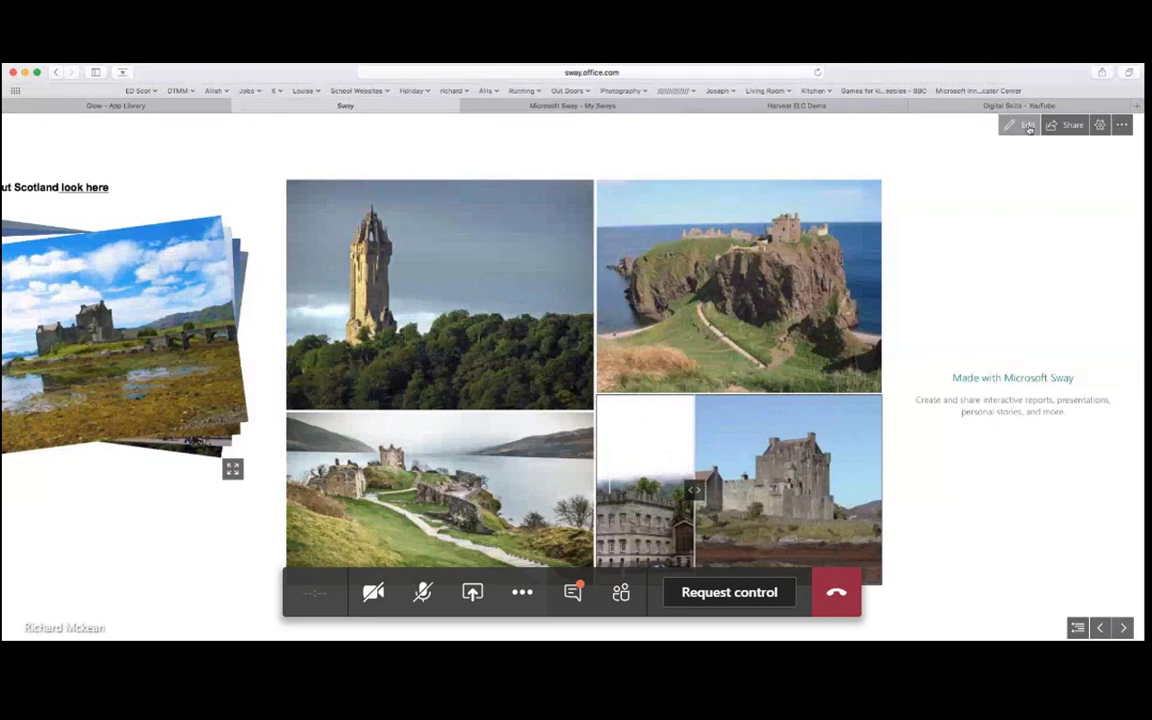
- Return to editing and upload the Sway Away document with Scotland facts and a map below the Comparison group
{"action": "left_click", "coordinate": [1028, 125]}
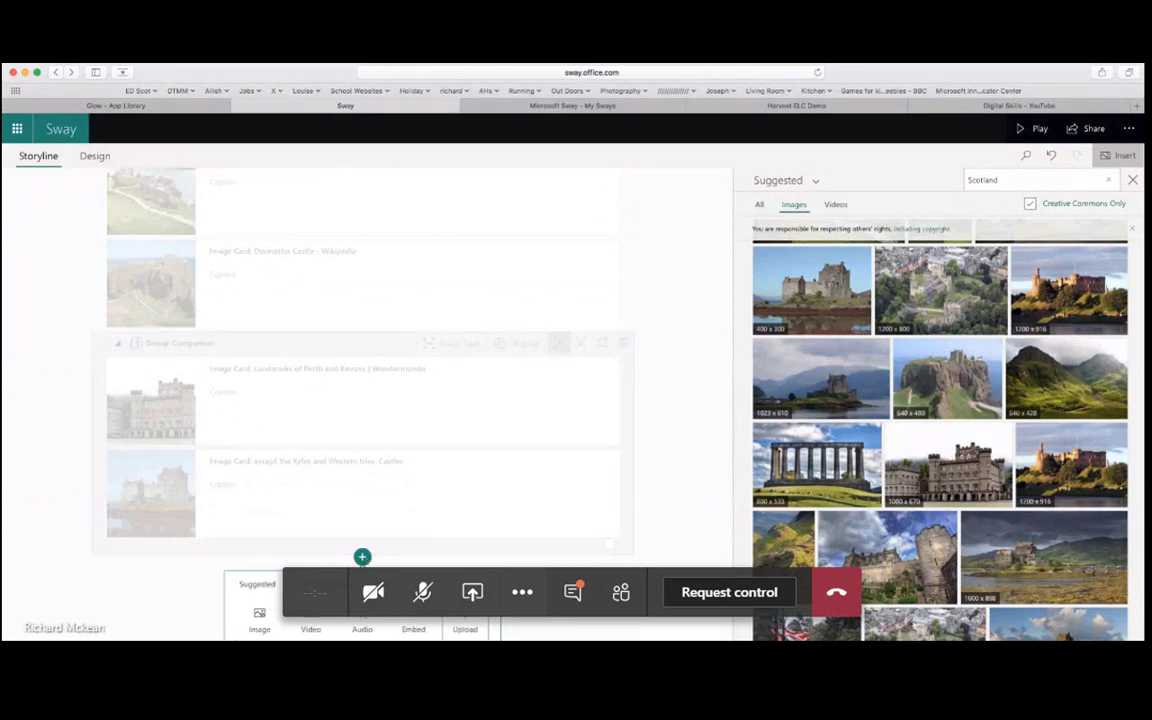
{"action": "left_click", "coordinate": [468, 624]}
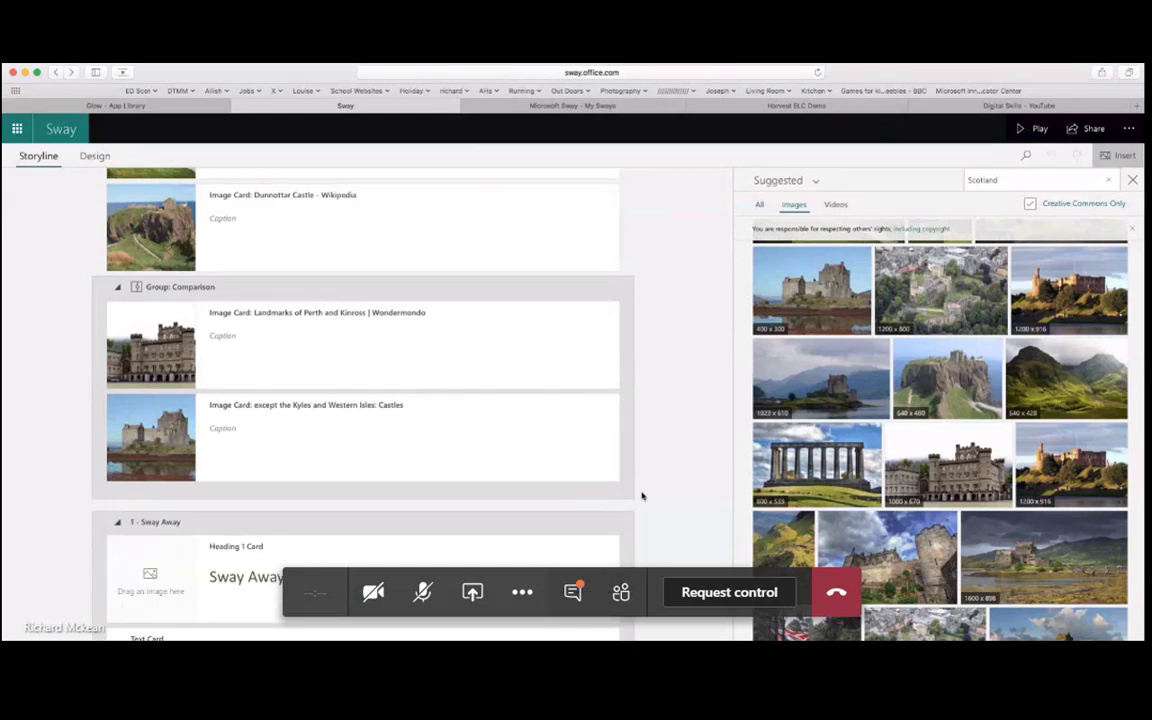
{"action": "scroll", "coordinate": [686, 506], "scroll_direction": "down", "scroll_amount": 2}
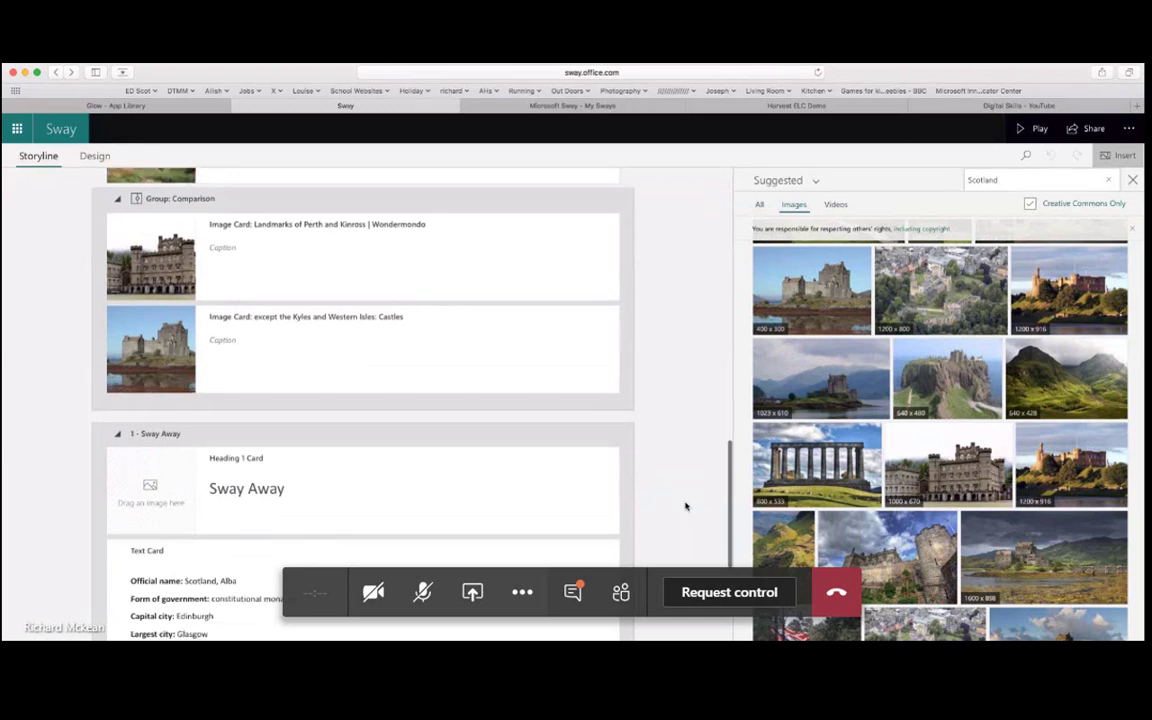
{"action": "scroll", "coordinate": [686, 506], "scroll_direction": "down", "scroll_amount": 5}
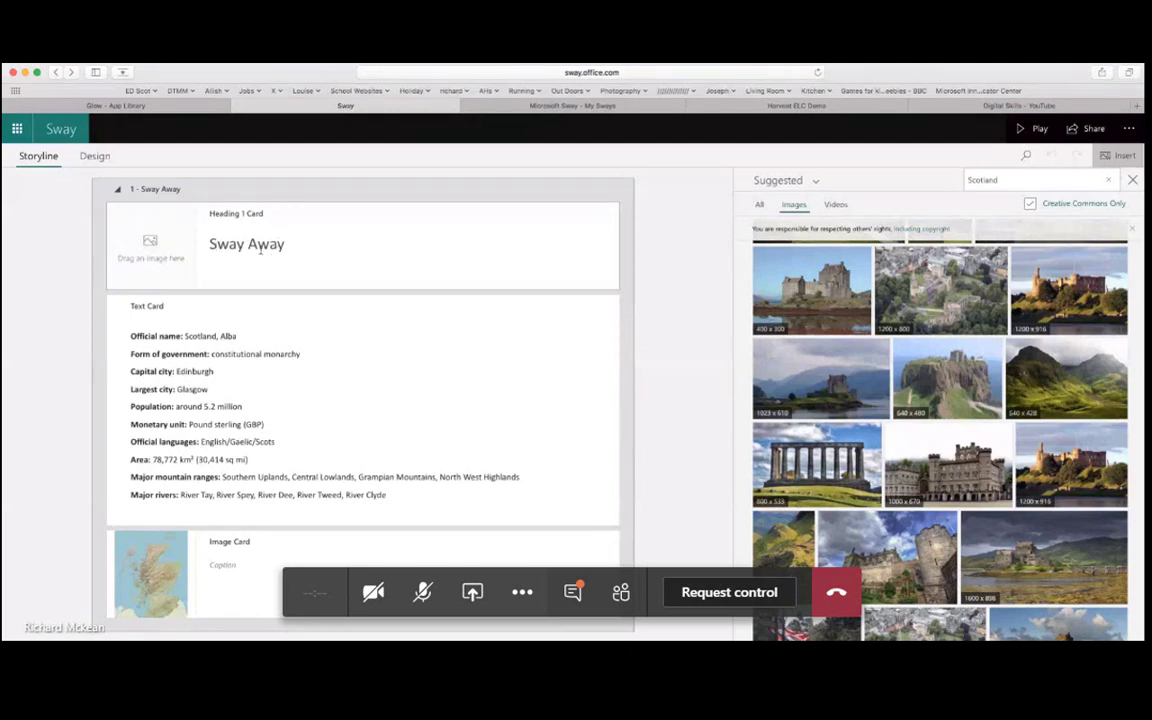
{"action": "scroll", "coordinate": [240, 375], "scroll_direction": "down", "scroll_amount": 1}
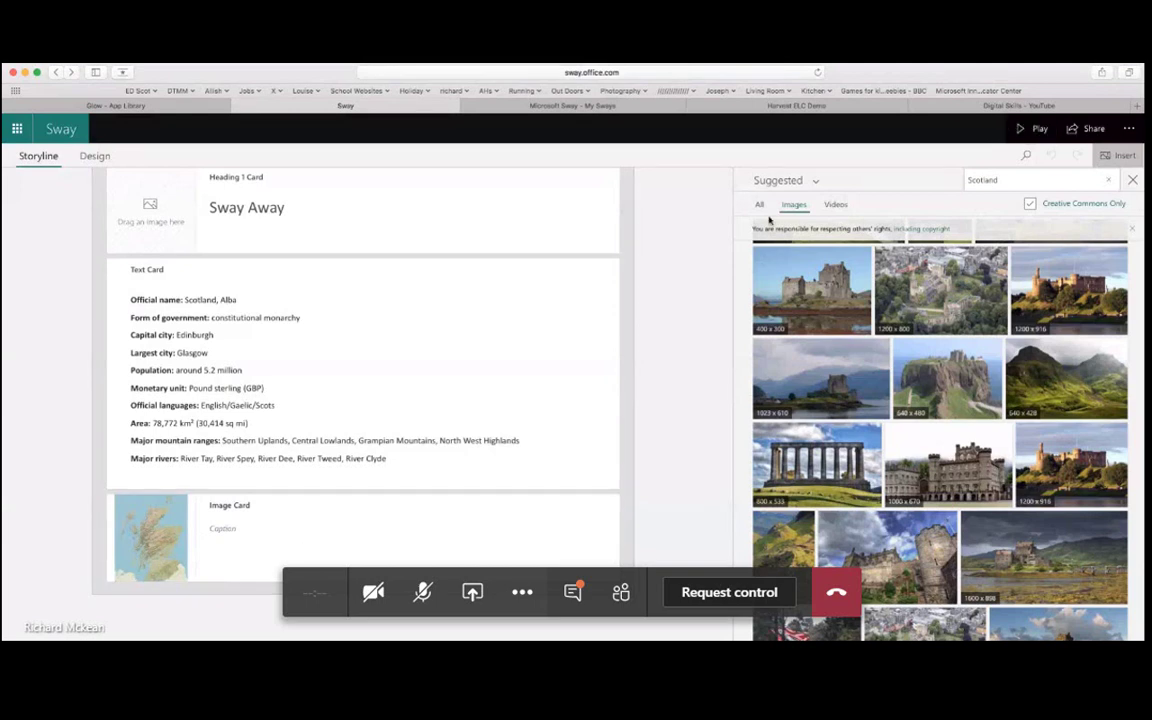
- Play the sway through to the Sway Away section with the Scotland facts and map, and return to editing
{"action": "left_click", "coordinate": [1036, 129]}
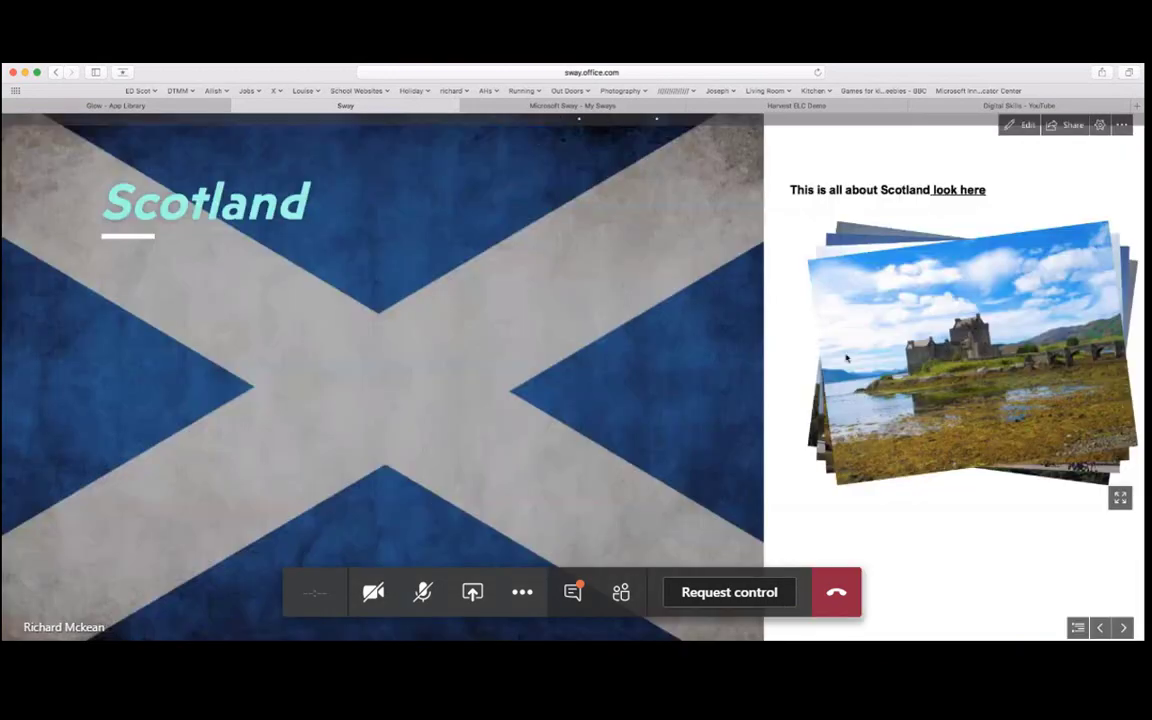
{"action": "scroll", "coordinate": [846, 357], "scroll_direction": "right", "scroll_amount": 10}
{"action": "scroll", "coordinate": [849, 360], "scroll_direction": "right", "scroll_amount": 10}
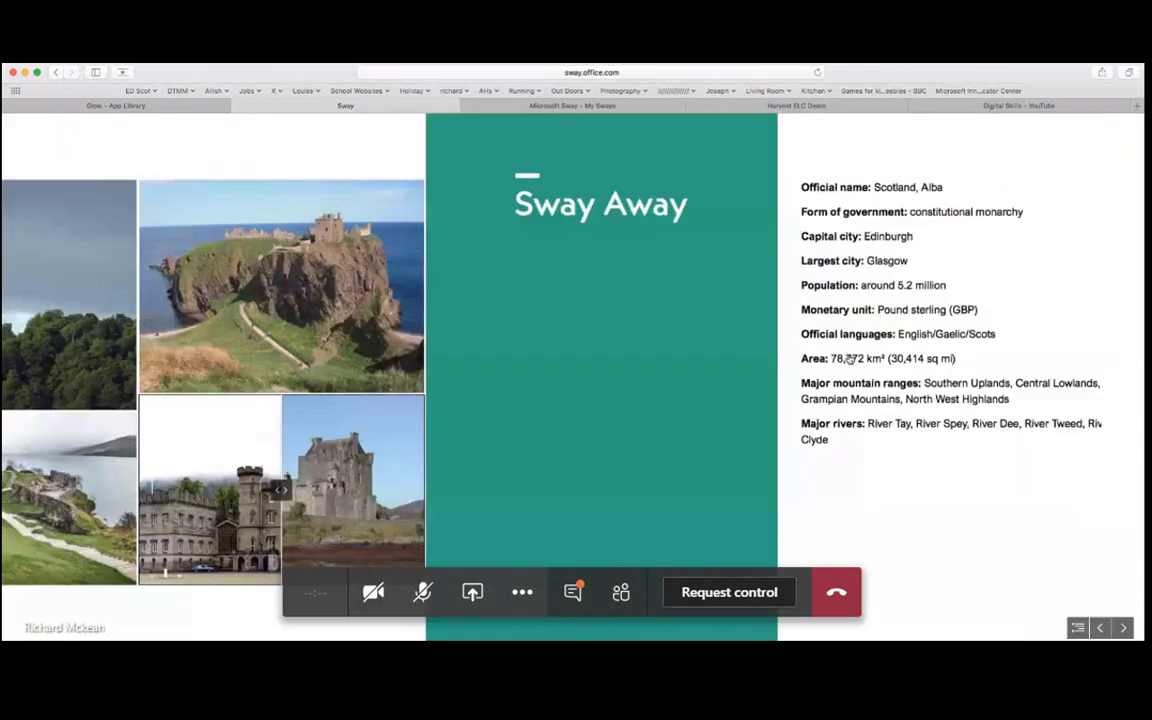
{"action": "scroll", "coordinate": [849, 360], "scroll_direction": "right", "scroll_amount": 10}
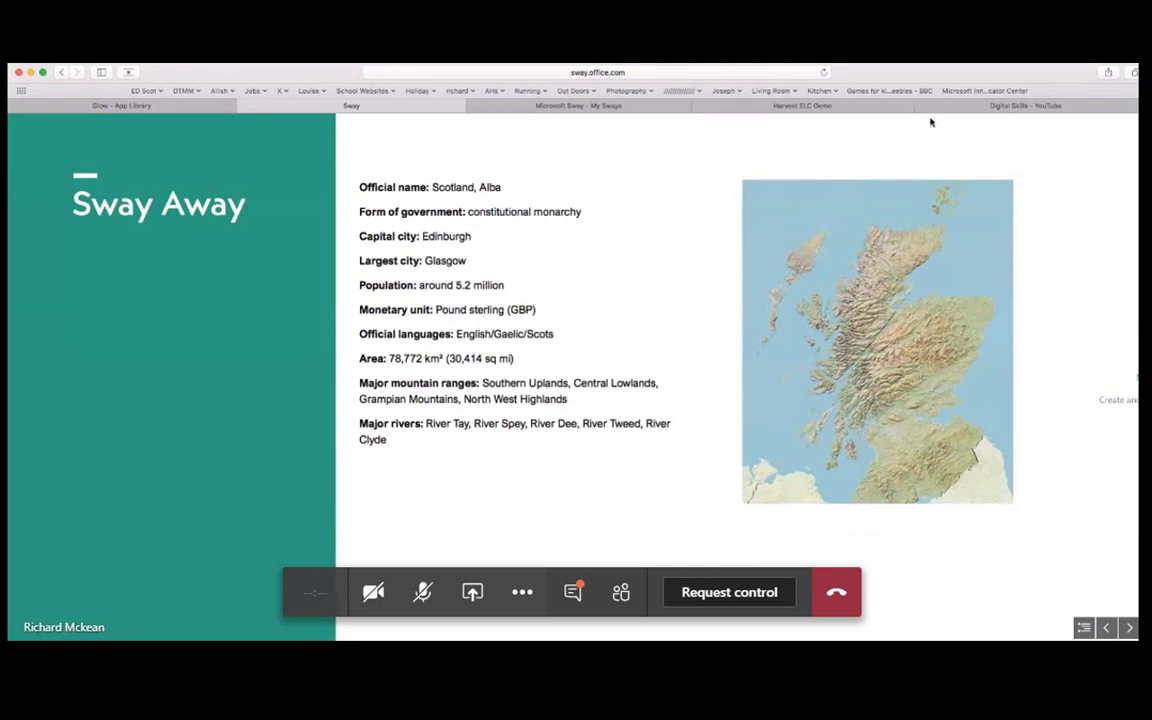
{"action": "mouse_move", "coordinate": [1031, 128]}
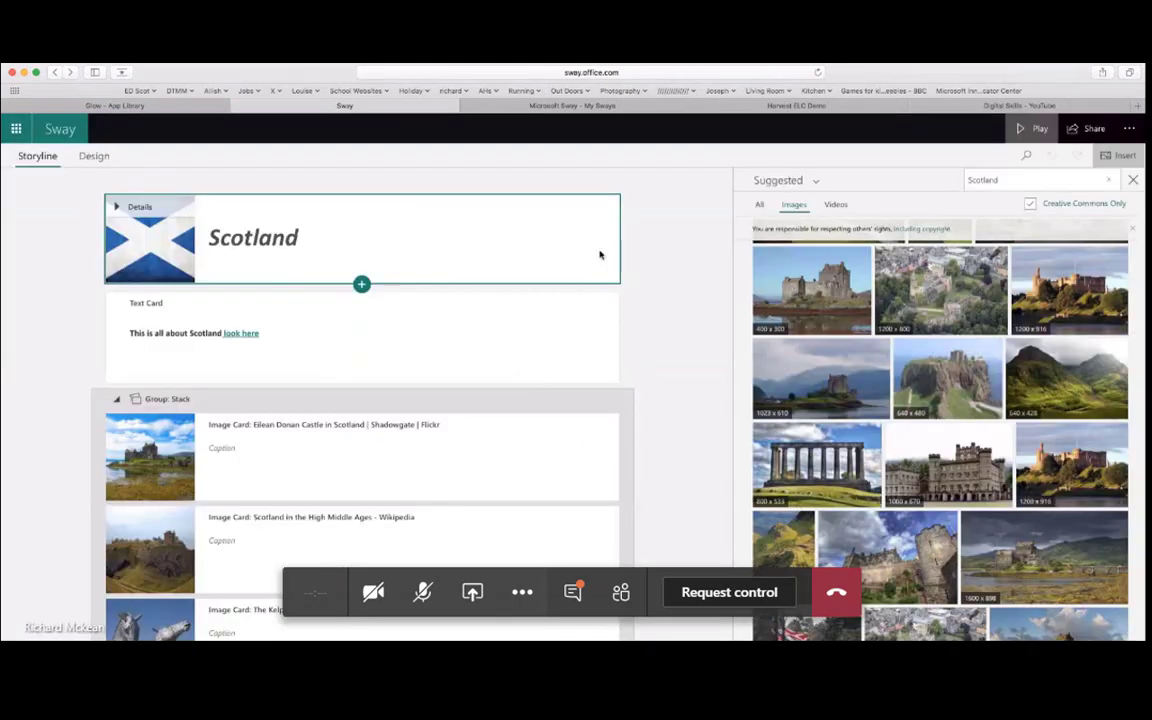
- Review the storyline, checking the two Comparison image cards, the imported map card and the content types that can be added below it
{"action": "scroll", "coordinate": [681, 318], "scroll_direction": "down", "scroll_amount": 2}
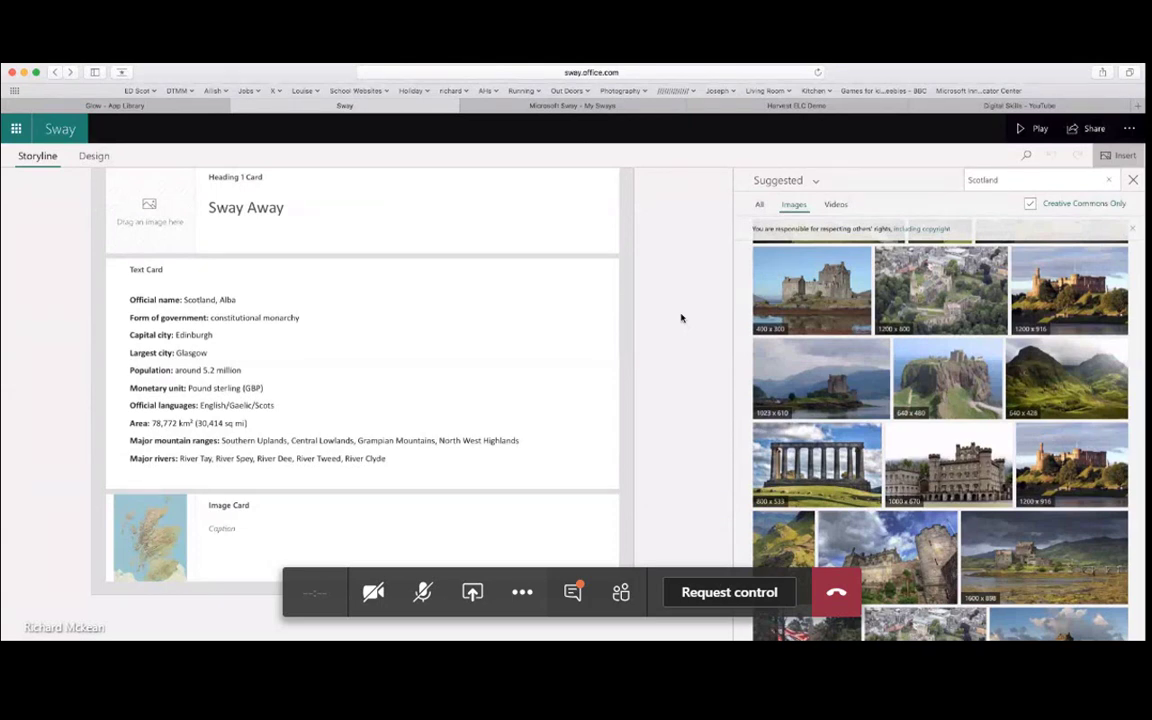
{"action": "scroll", "coordinate": [681, 318], "scroll_direction": "up", "scroll_amount": 5}
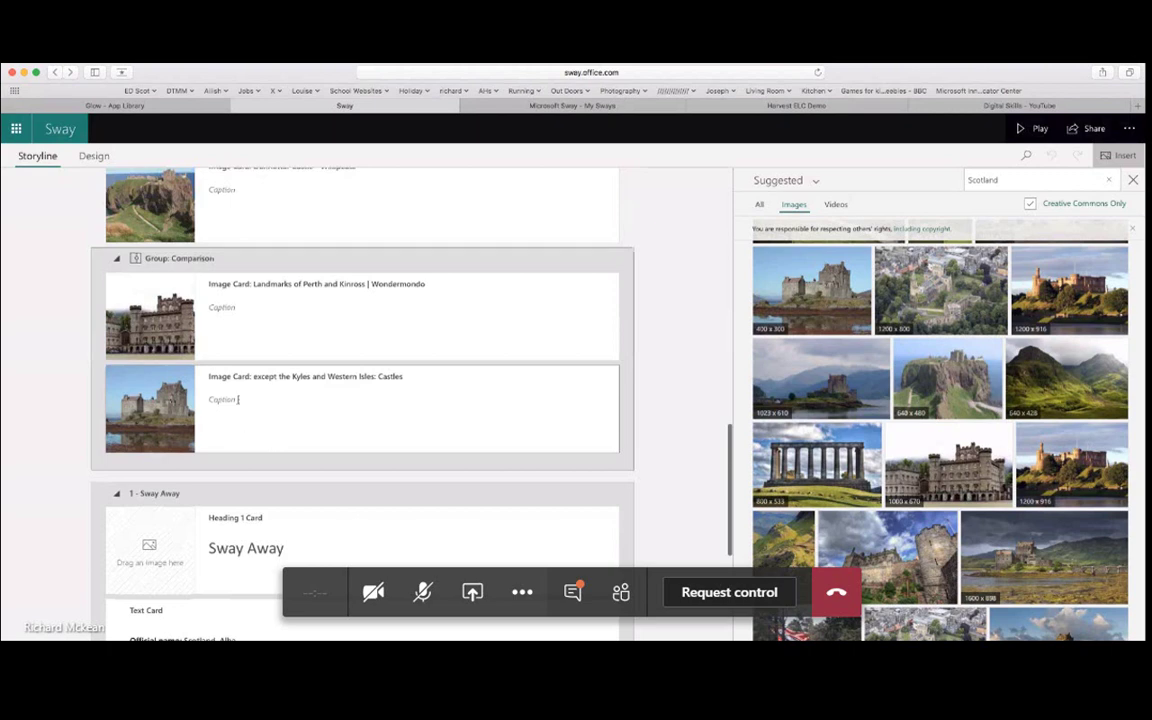
{"action": "left_click", "coordinate": [167, 330]}
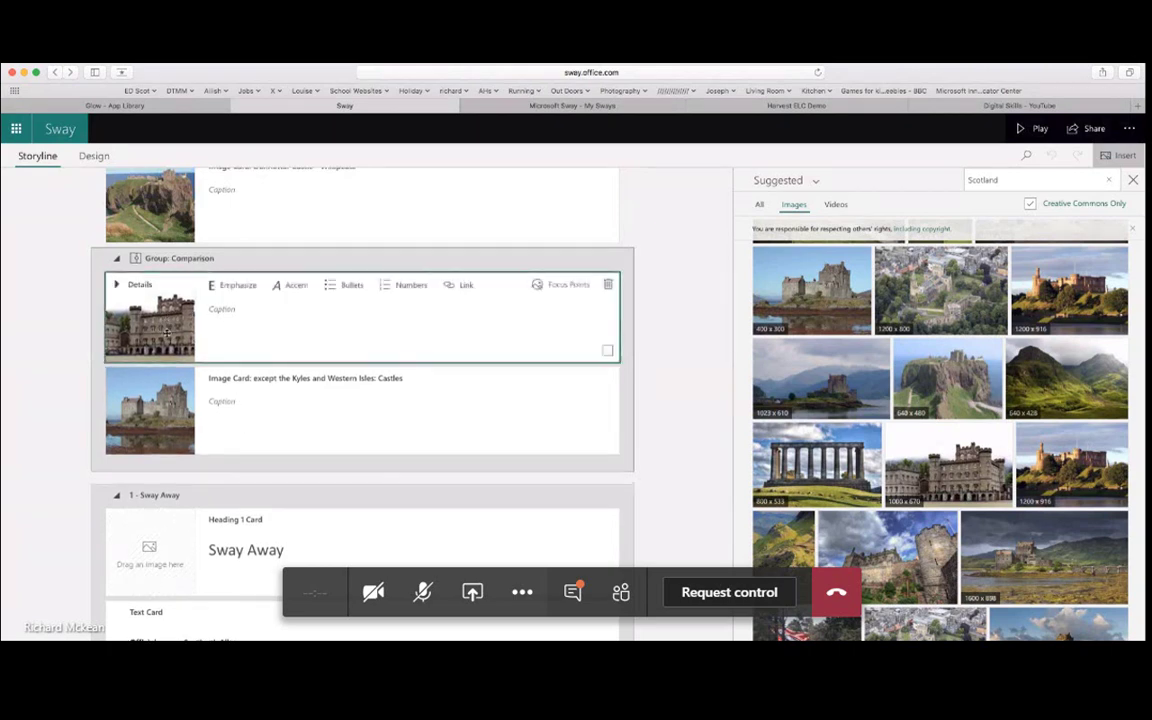
{"action": "left_click", "coordinate": [163, 405]}
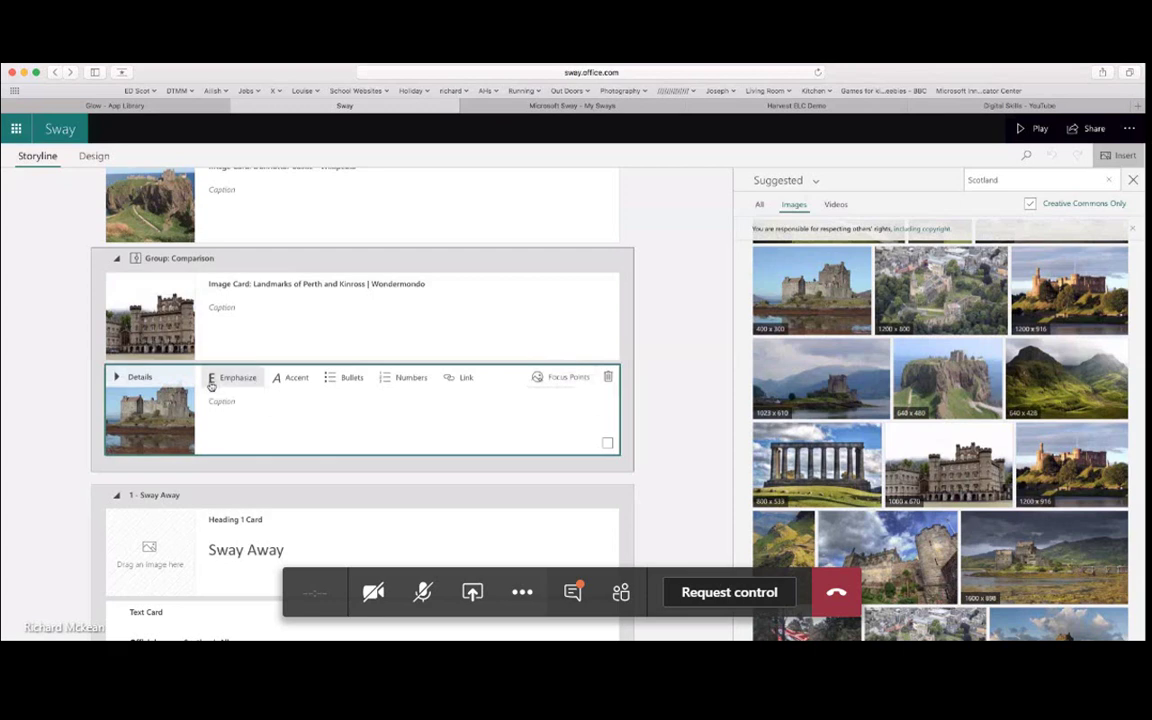
{"action": "scroll", "coordinate": [257, 393], "scroll_direction": "down", "scroll_amount": 7}
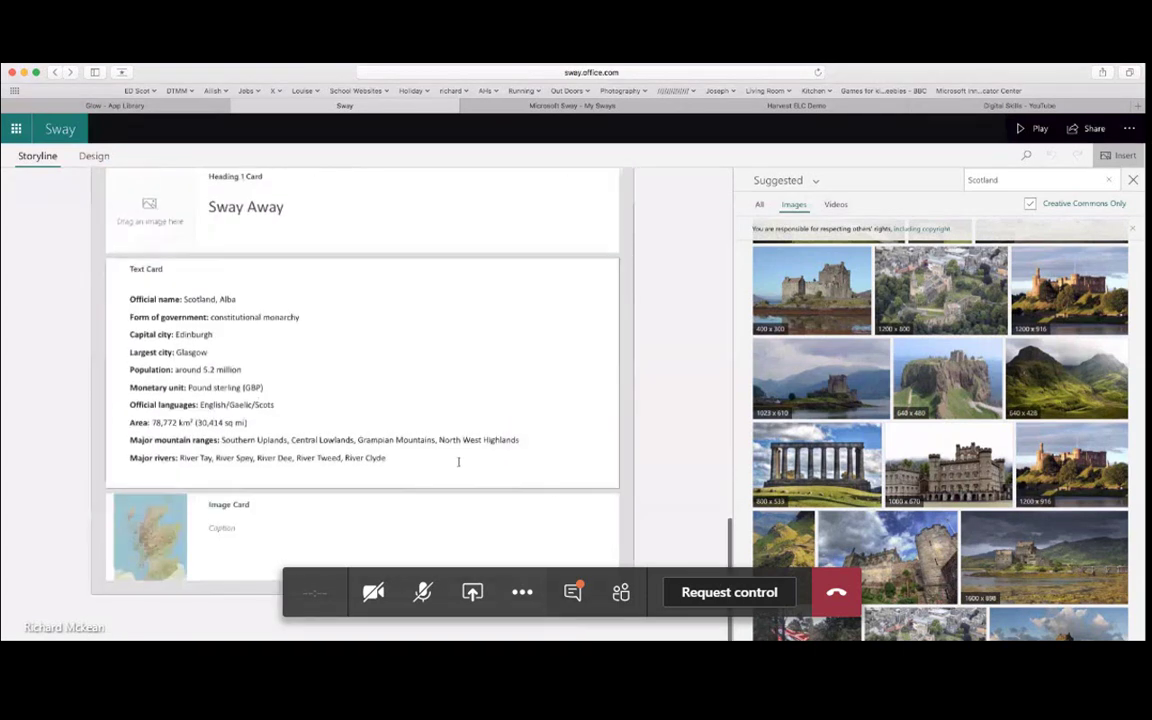
{"action": "left_click", "coordinate": [452, 545]}
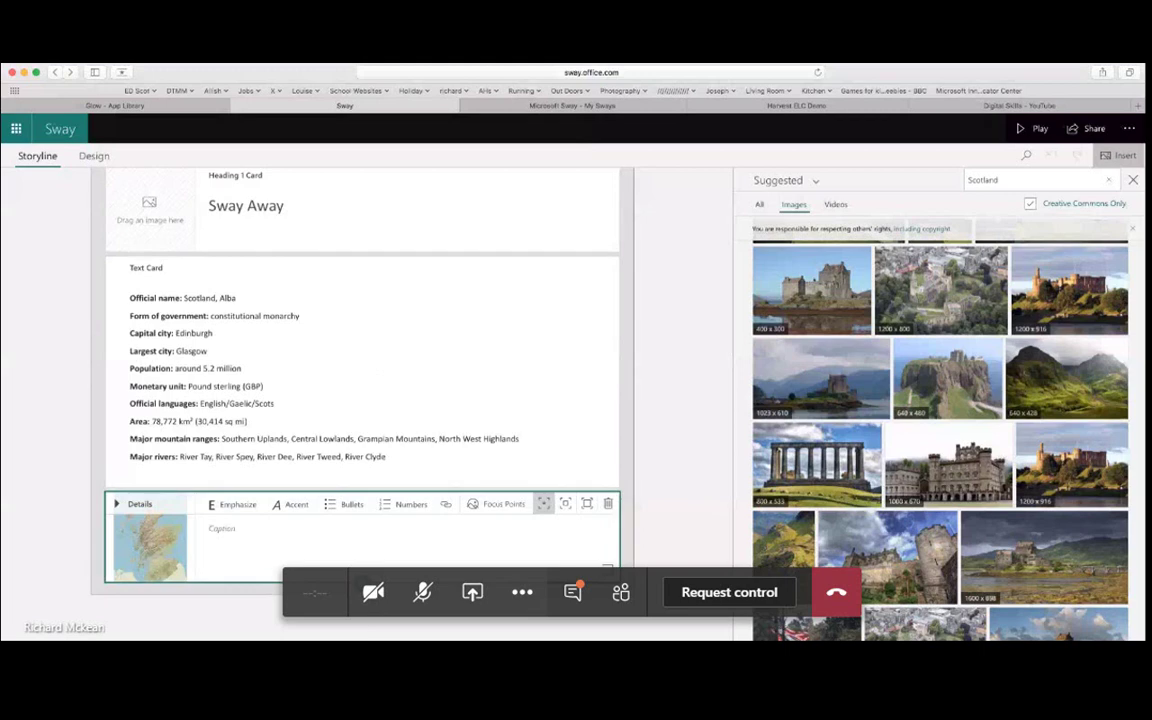
{"action": "left_click", "coordinate": [361, 583]}
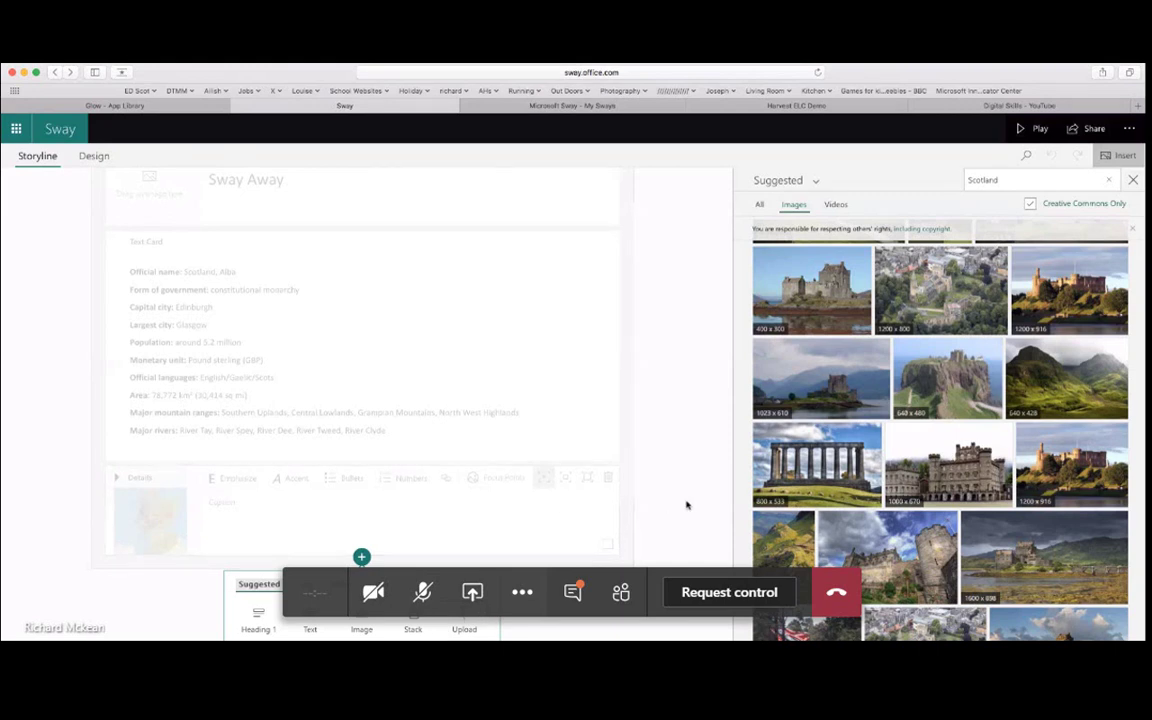
{"action": "scroll", "coordinate": [686, 505], "scroll_direction": "up", "scroll_amount": 5}
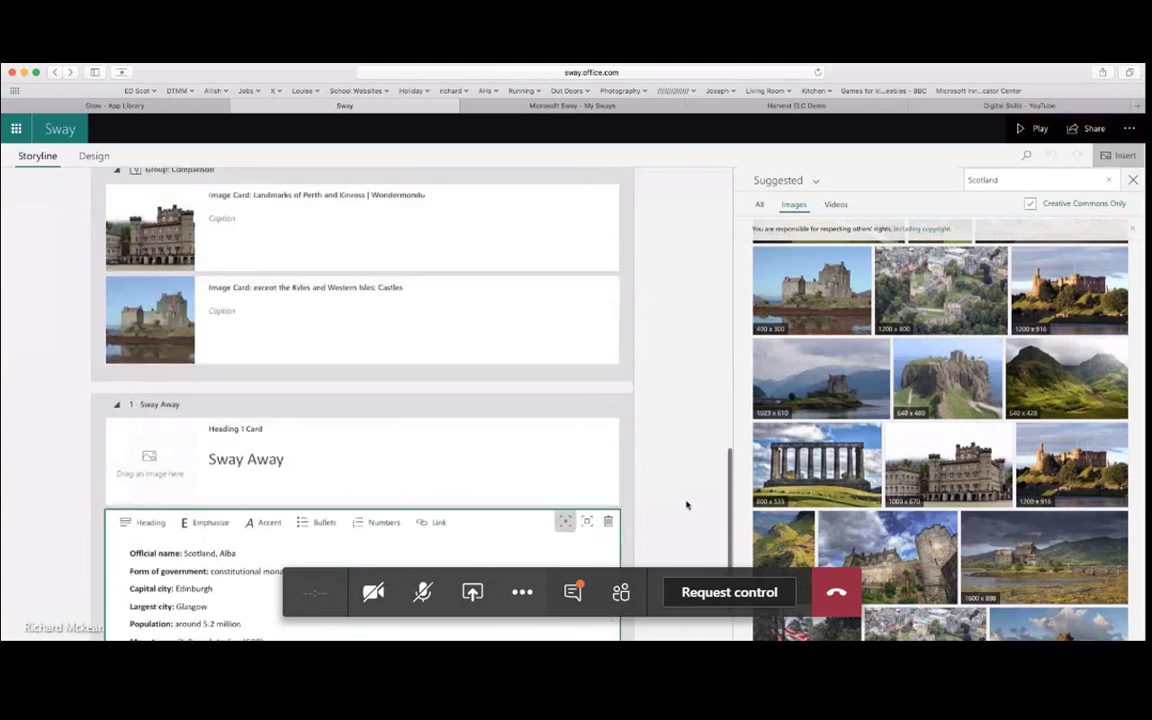
{"action": "scroll", "coordinate": [686, 505], "scroll_direction": "up", "scroll_amount": 3}
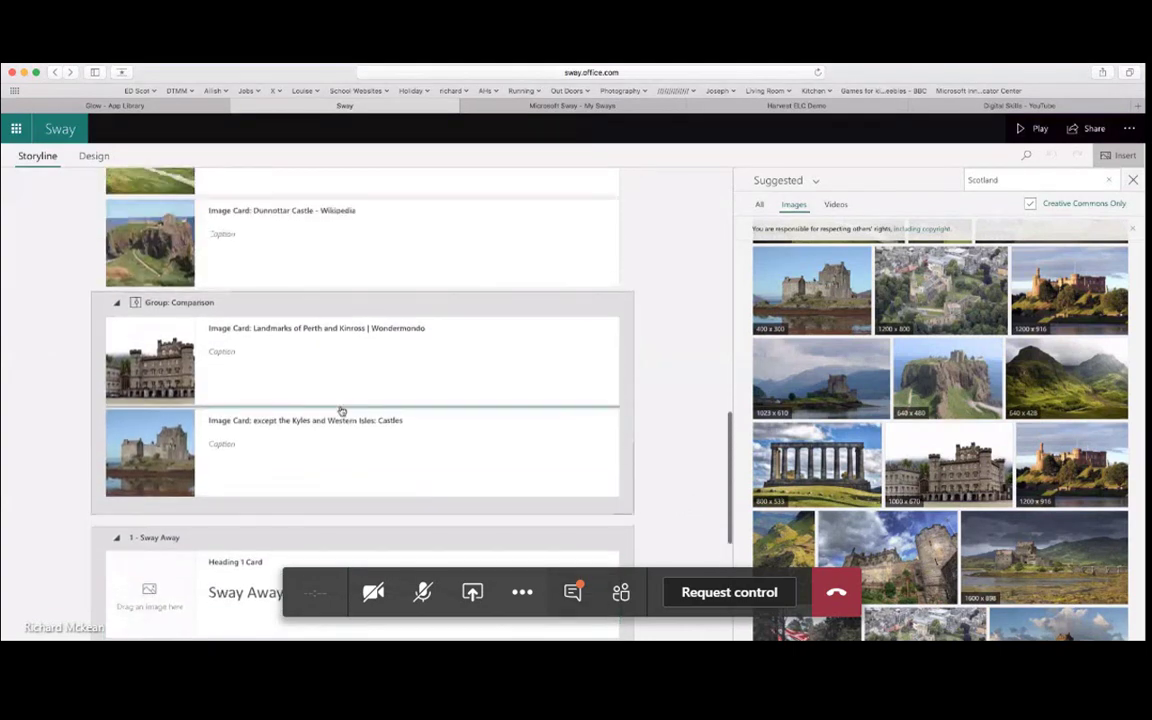
{"action": "scroll", "coordinate": [341, 411], "scroll_direction": "up", "scroll_amount": 5}
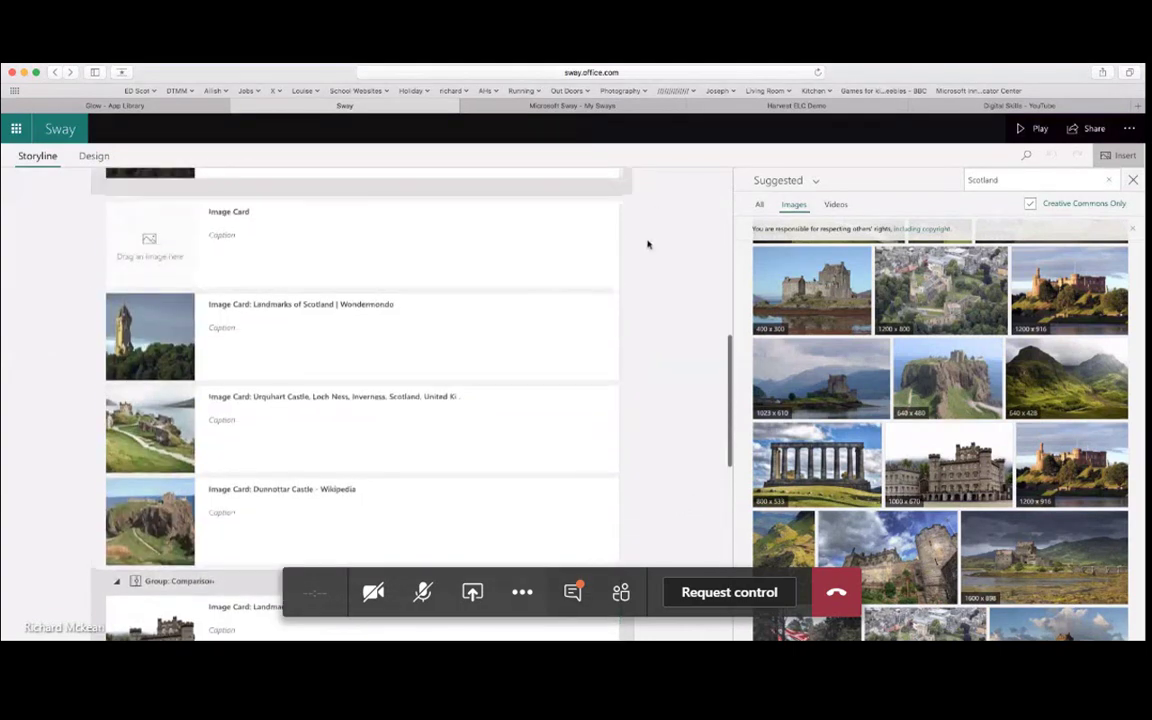
{"action": "scroll", "coordinate": [647, 244], "scroll_direction": "up", "scroll_amount": 10}
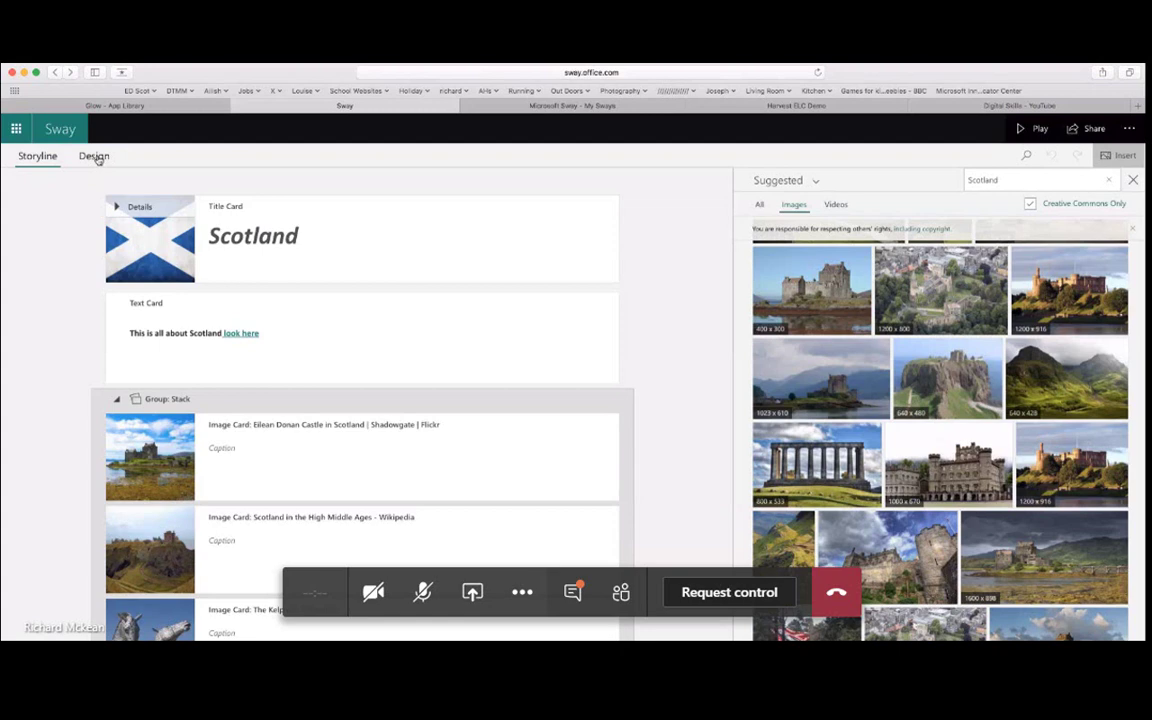
{"action": "scroll", "coordinate": [661, 330], "scroll_direction": "down", "scroll_amount": 10}
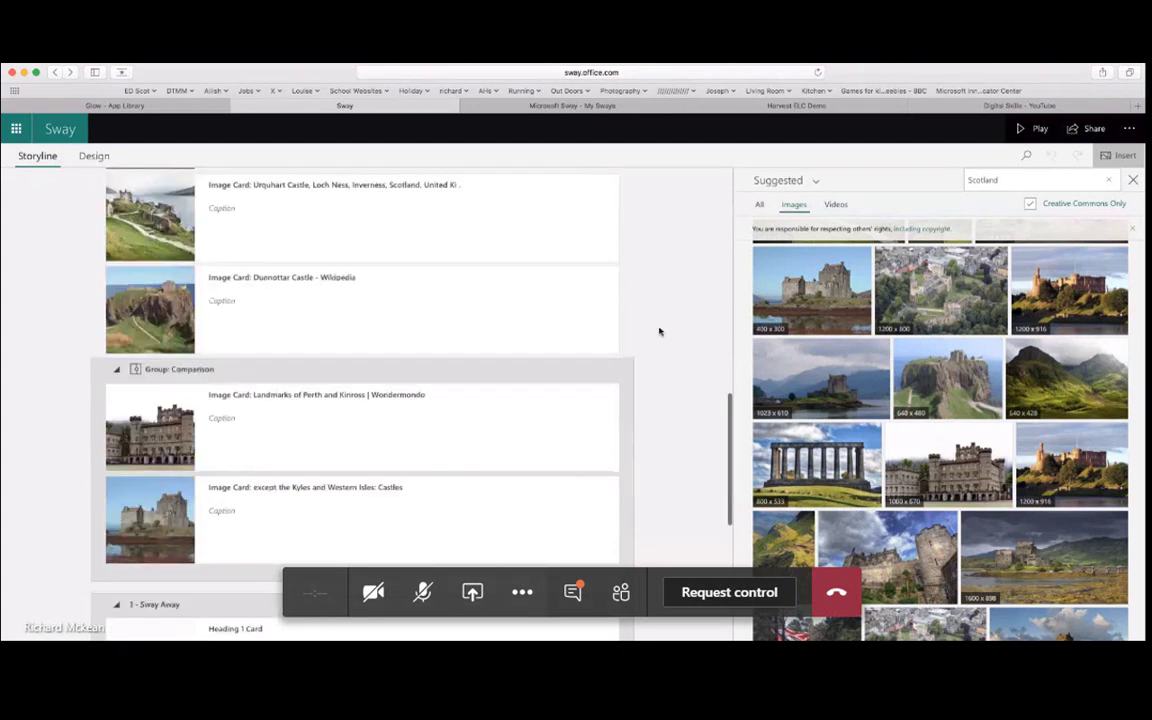
- Return to the start of the storyline and compare it with the design preview, ending in the design preview
{"action": "scroll", "coordinate": [659, 331], "scroll_direction": "up", "scroll_amount": 10}
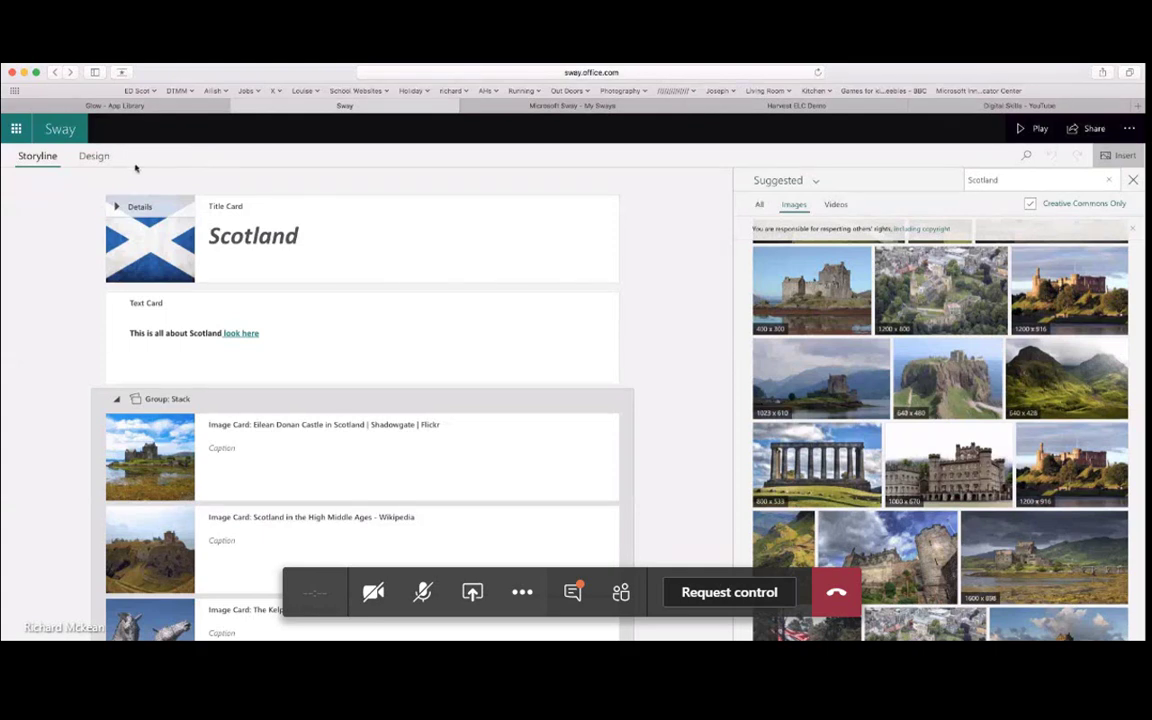
{"action": "left_click", "coordinate": [94, 157]}
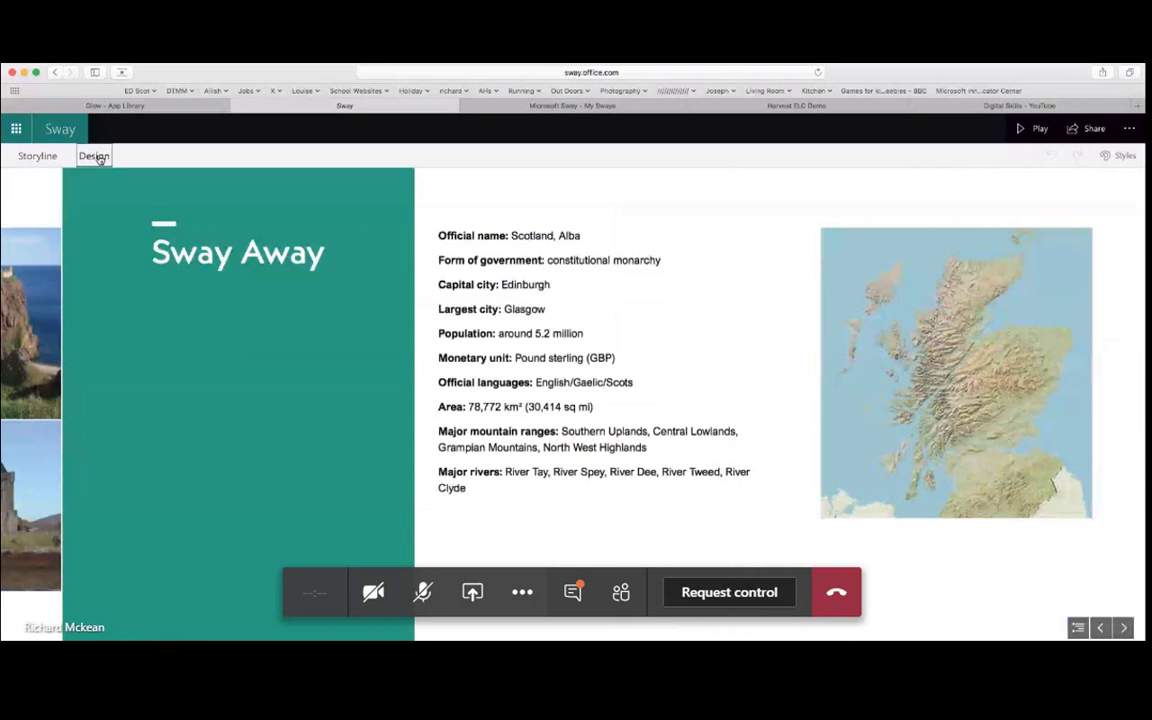
{"action": "left_click", "coordinate": [33, 157]}
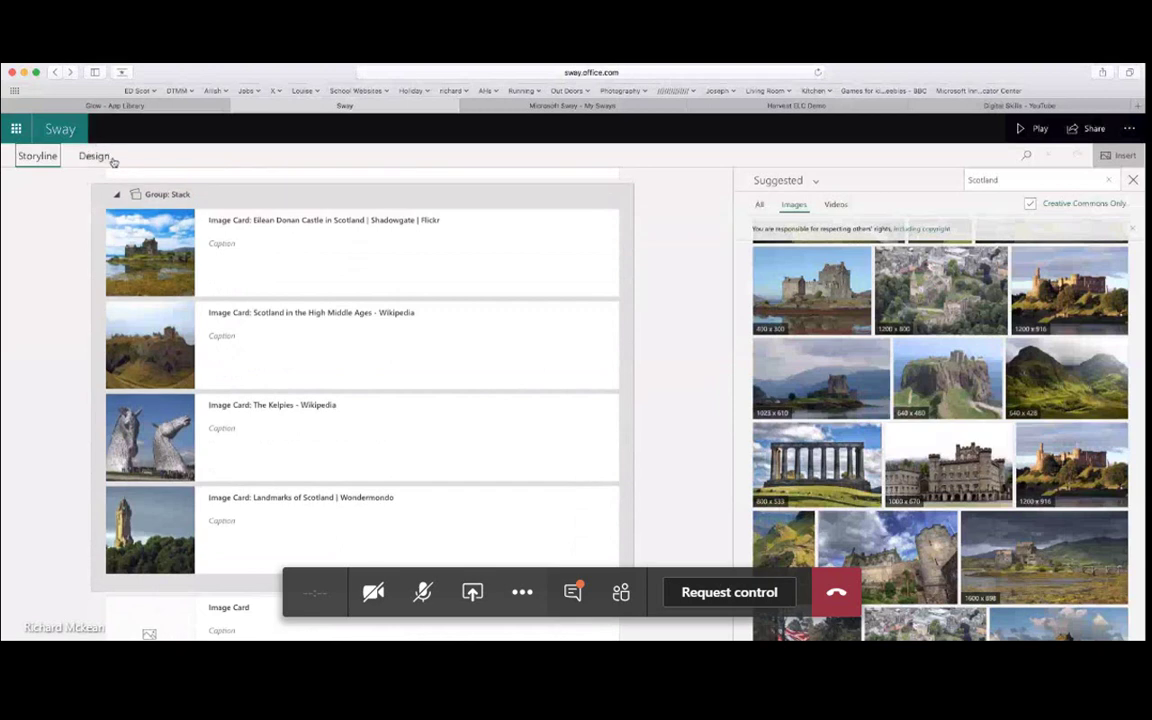
{"action": "left_click", "coordinate": [94, 157]}
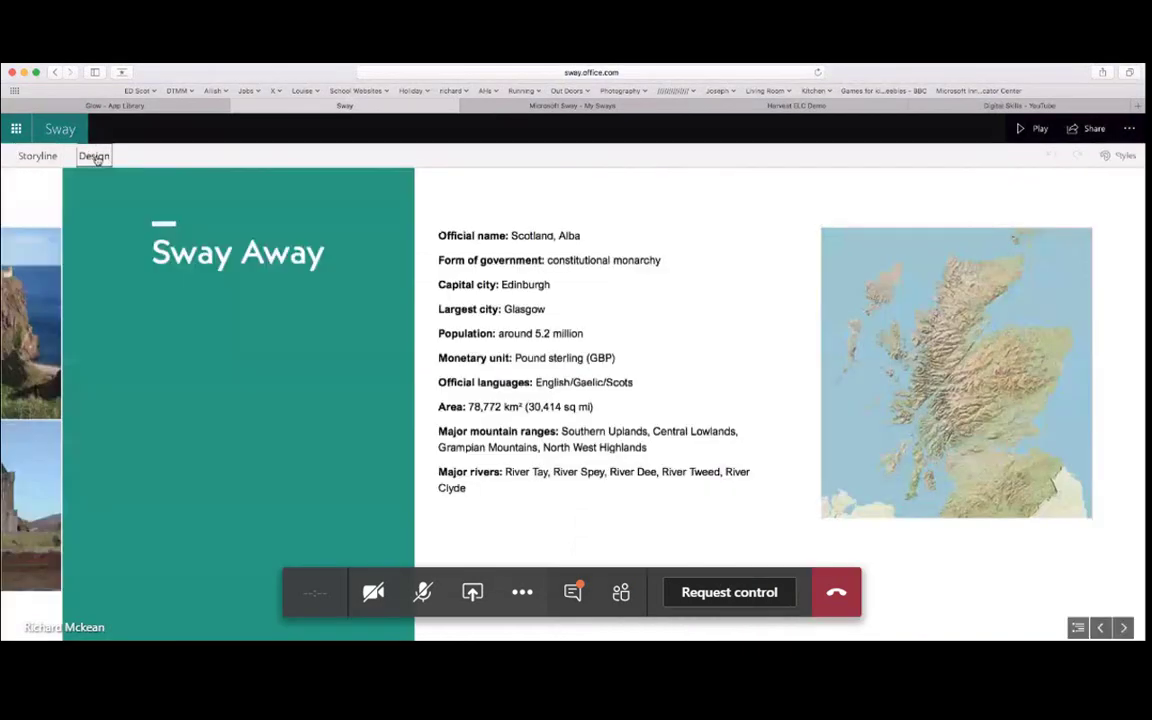
- Open the sway's style settings and browse the Vertical, Horizontal and Slides layouts and the ready-made themes
{"action": "left_click", "coordinate": [1122, 156]}
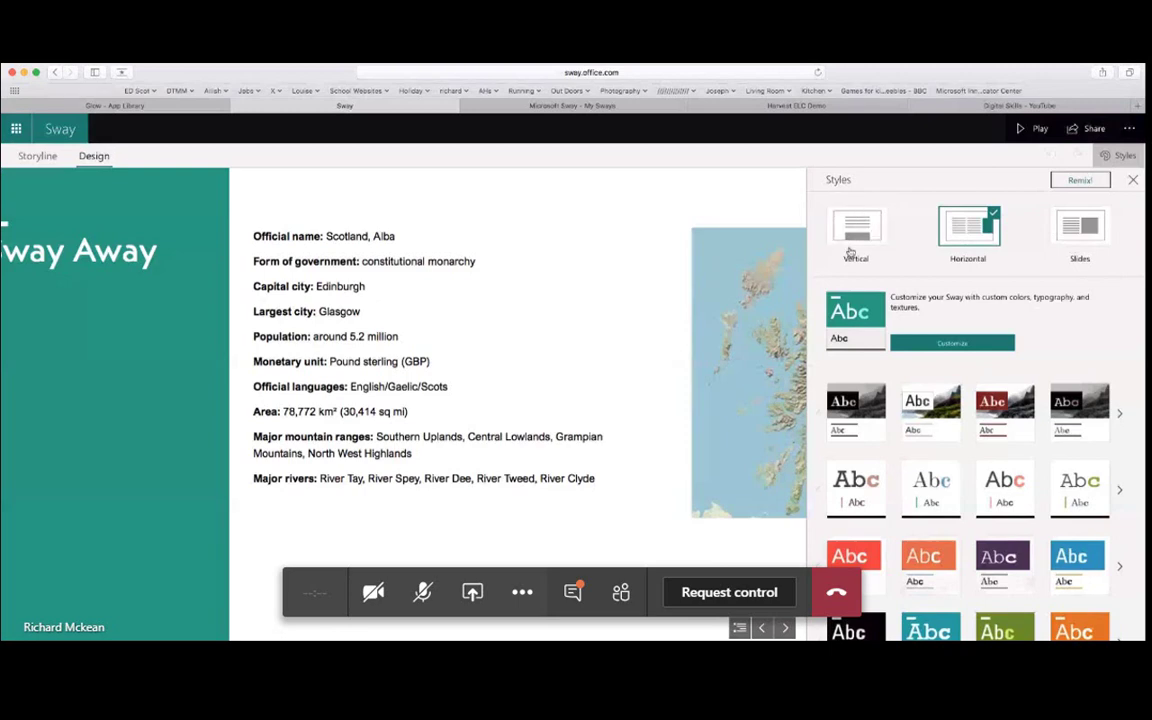
{"action": "scroll", "coordinate": [905, 355], "scroll_direction": "down", "scroll_amount": 3}
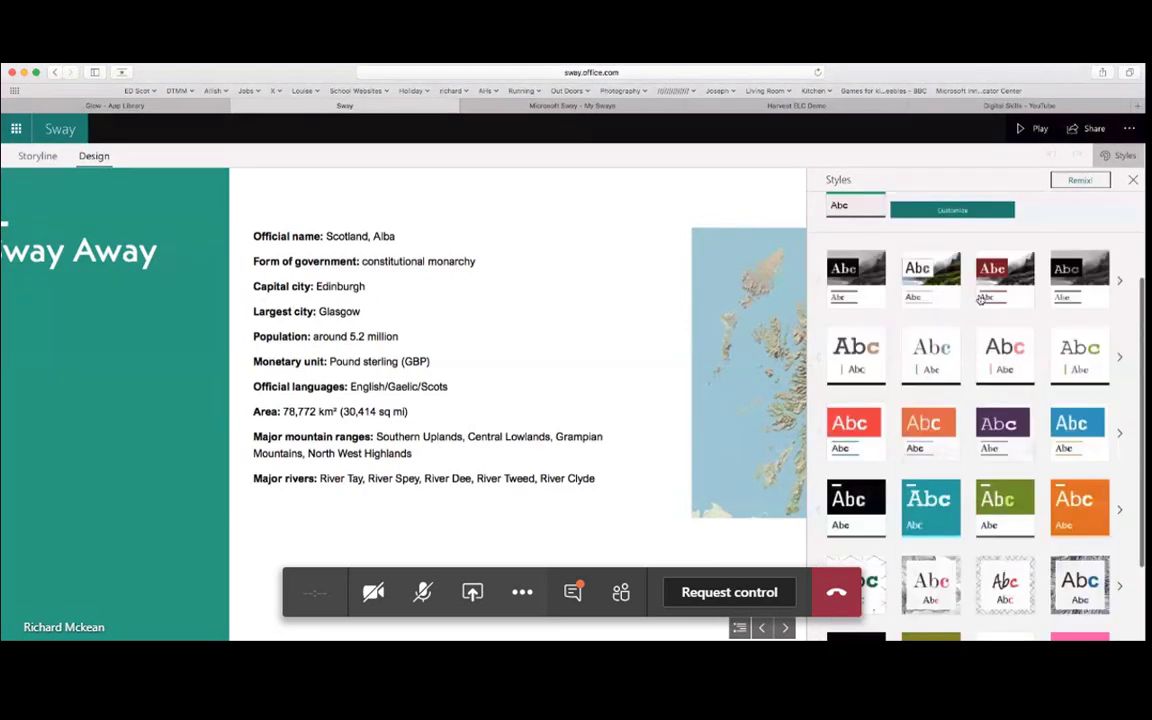
{"action": "scroll", "coordinate": [869, 342], "scroll_direction": "down", "scroll_amount": 1}
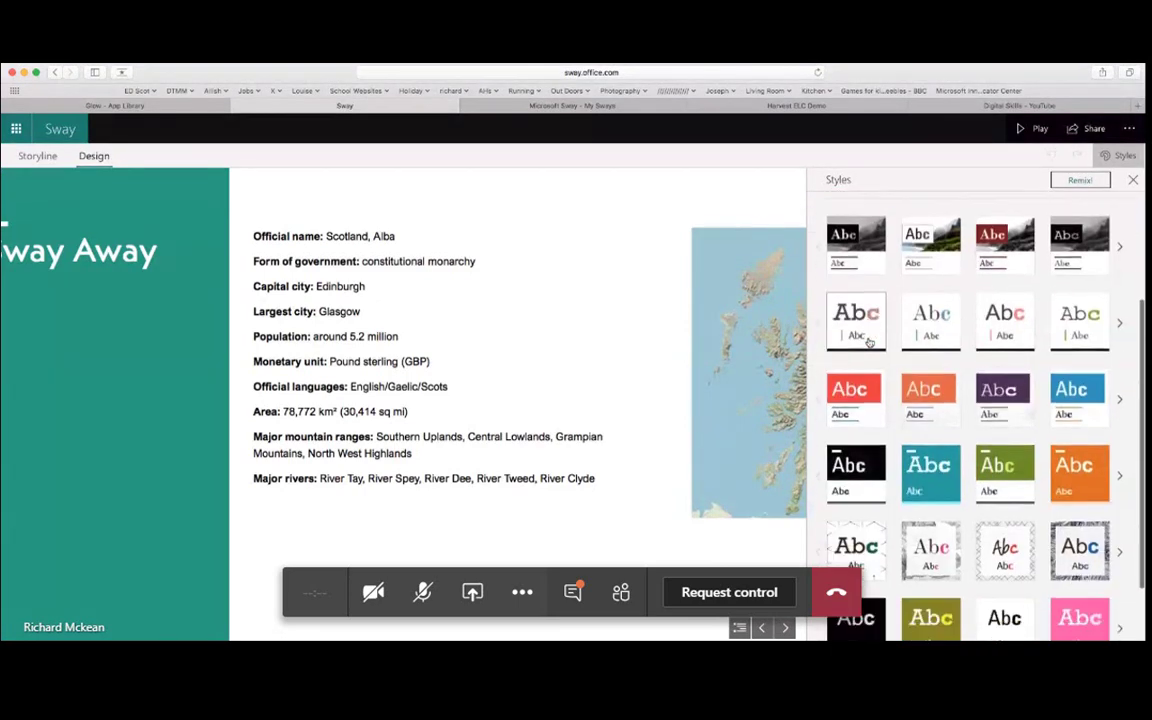
{"action": "scroll", "coordinate": [869, 342], "scroll_direction": "down", "scroll_amount": 3}
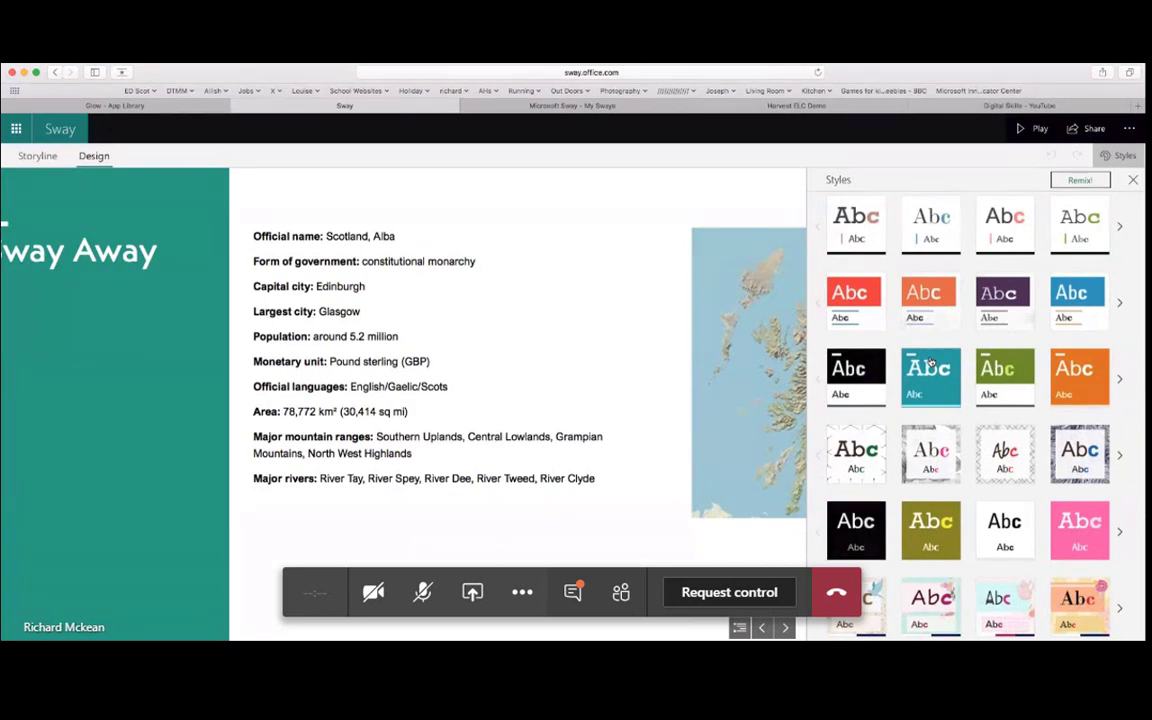
{"action": "scroll", "coordinate": [930, 364], "scroll_direction": "up", "scroll_amount": 3}
{"action": "scroll", "coordinate": [930, 362], "scroll_direction": "up", "scroll_amount": 6}
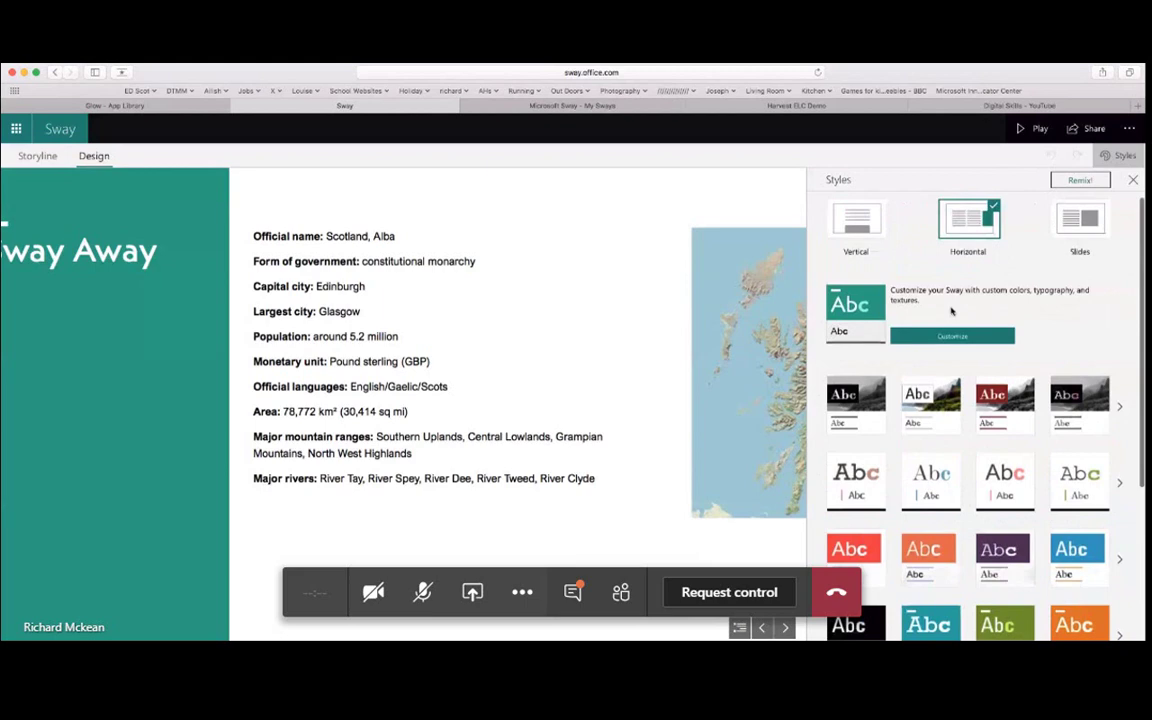
- Check the style customization options for color inspiration, palettes, fonts, animation emphasis and text size, and close the style settings
{"action": "left_click", "coordinate": [952, 335]}
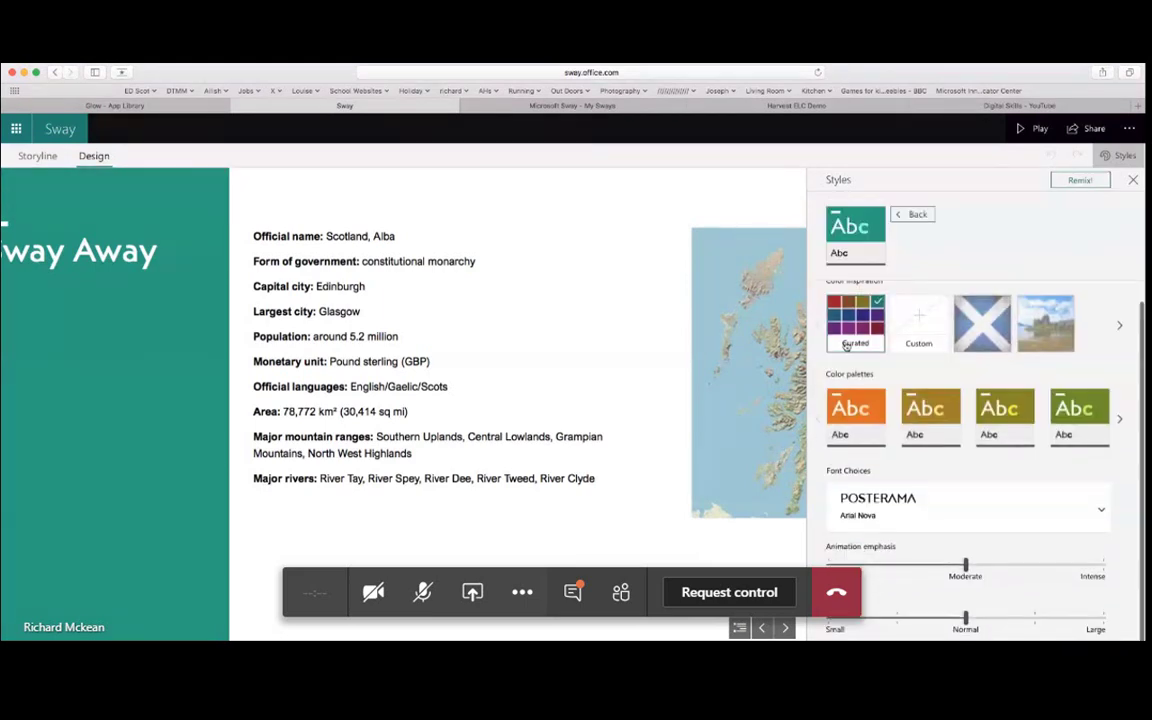
{"action": "scroll", "coordinate": [847, 346], "scroll_direction": "down", "scroll_amount": 1}
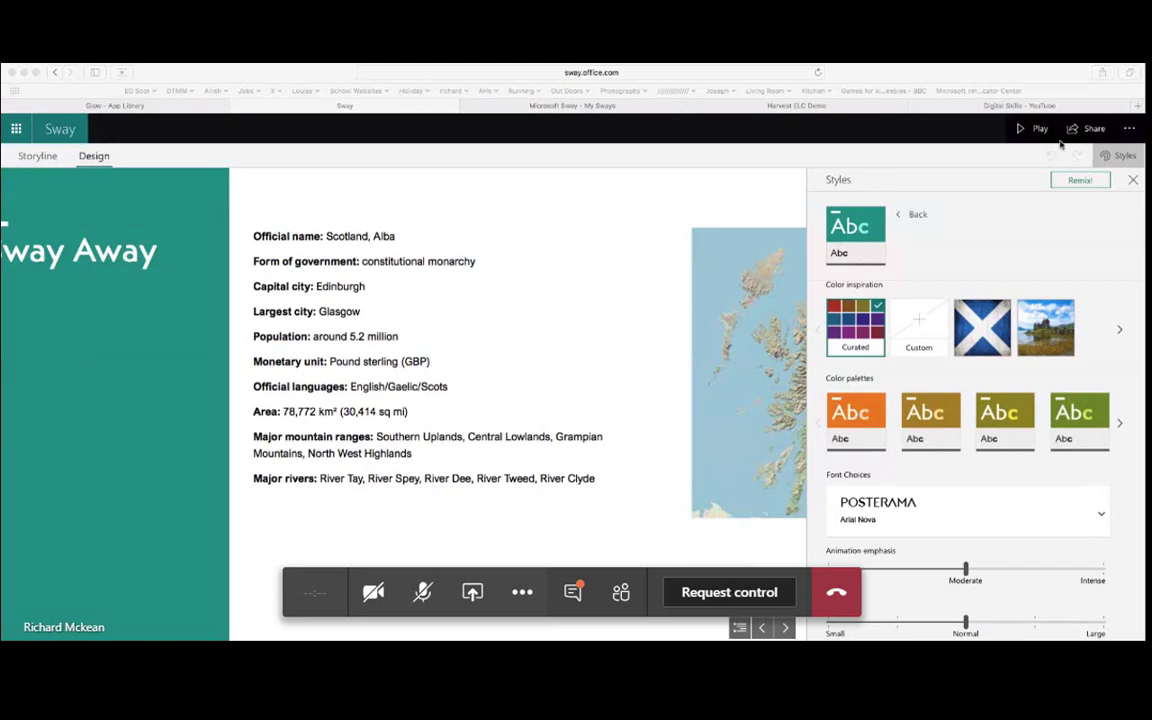
{"action": "left_click", "coordinate": [1133, 180]}
{"action": "left_click", "coordinate": [1133, 180]}
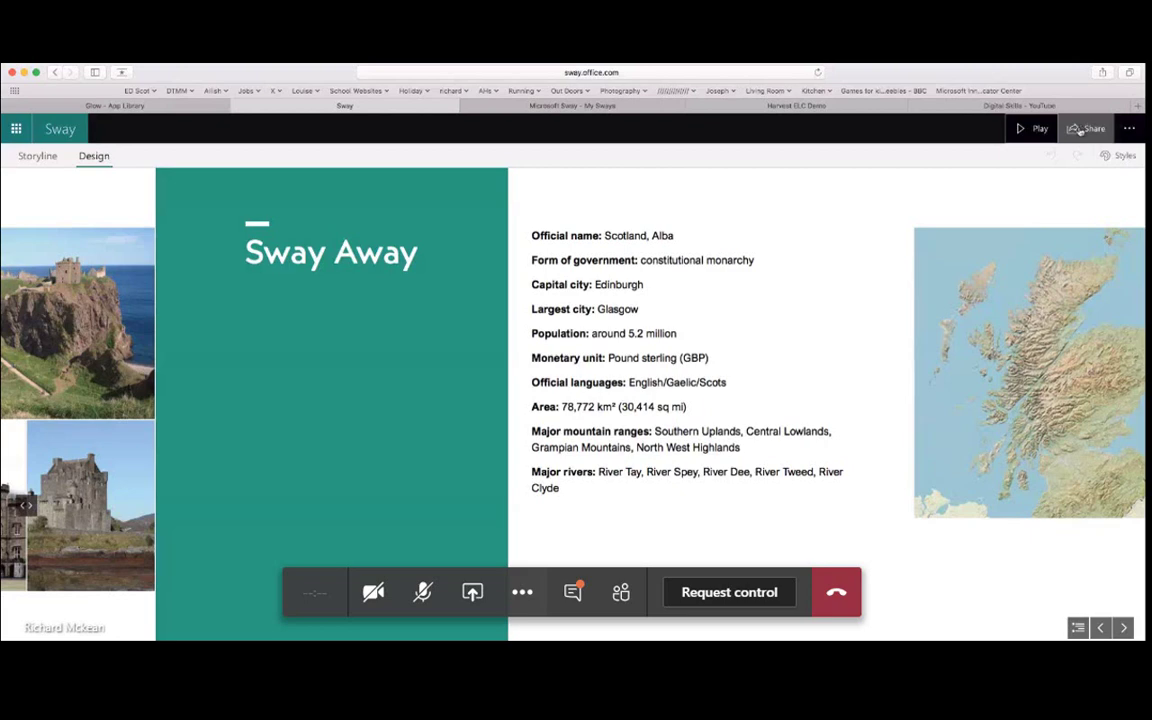
- Open the sway's sharing options
{"action": "left_click", "coordinate": [1080, 130]}
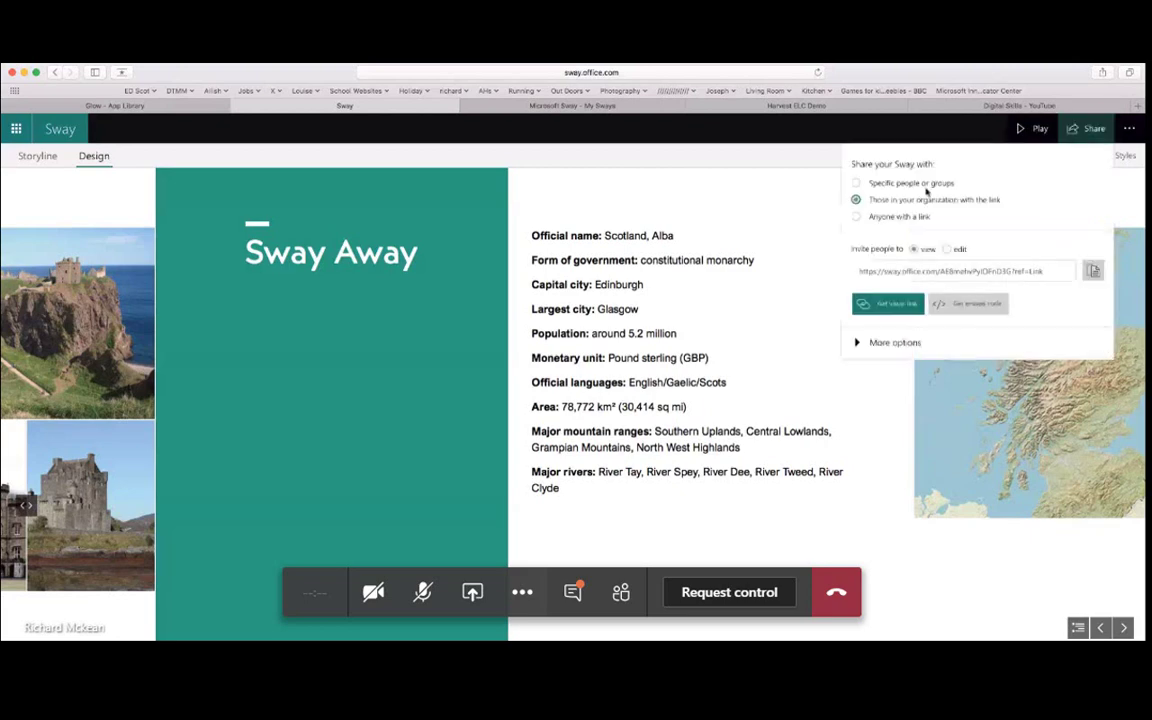